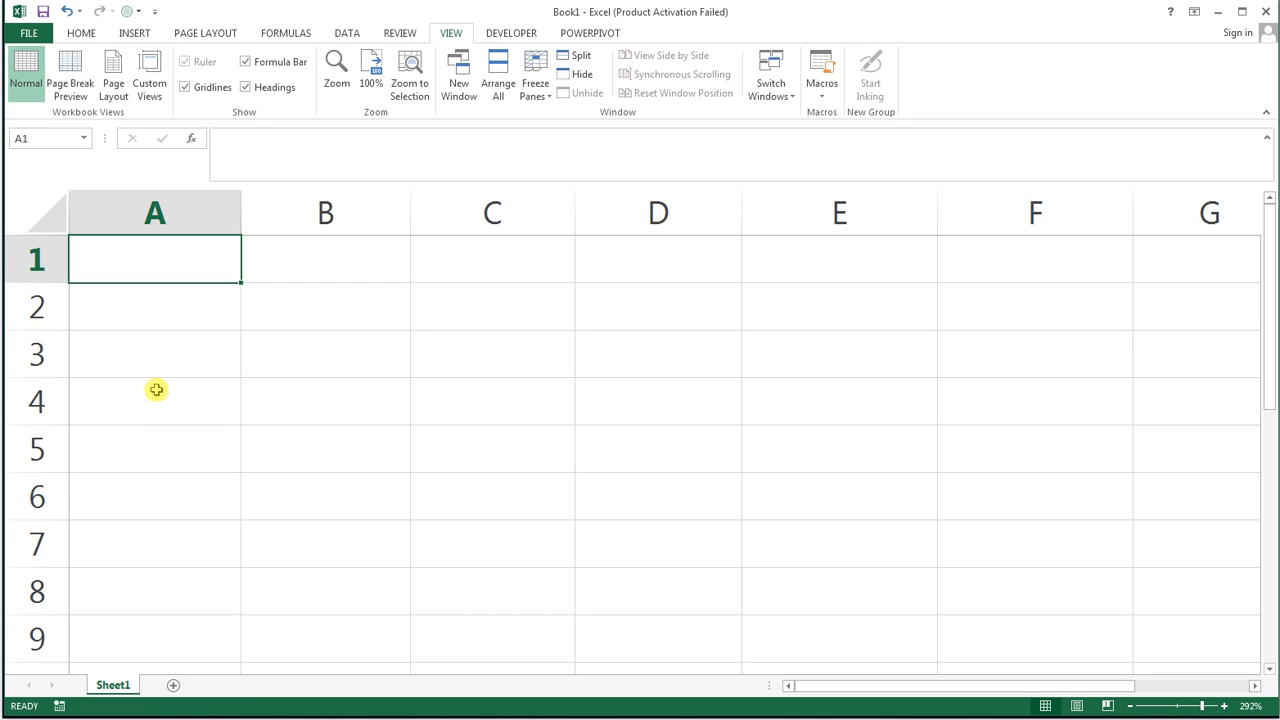
# Enter the column heading MATCHES in cell A4.
pyautogui.click(156, 390)
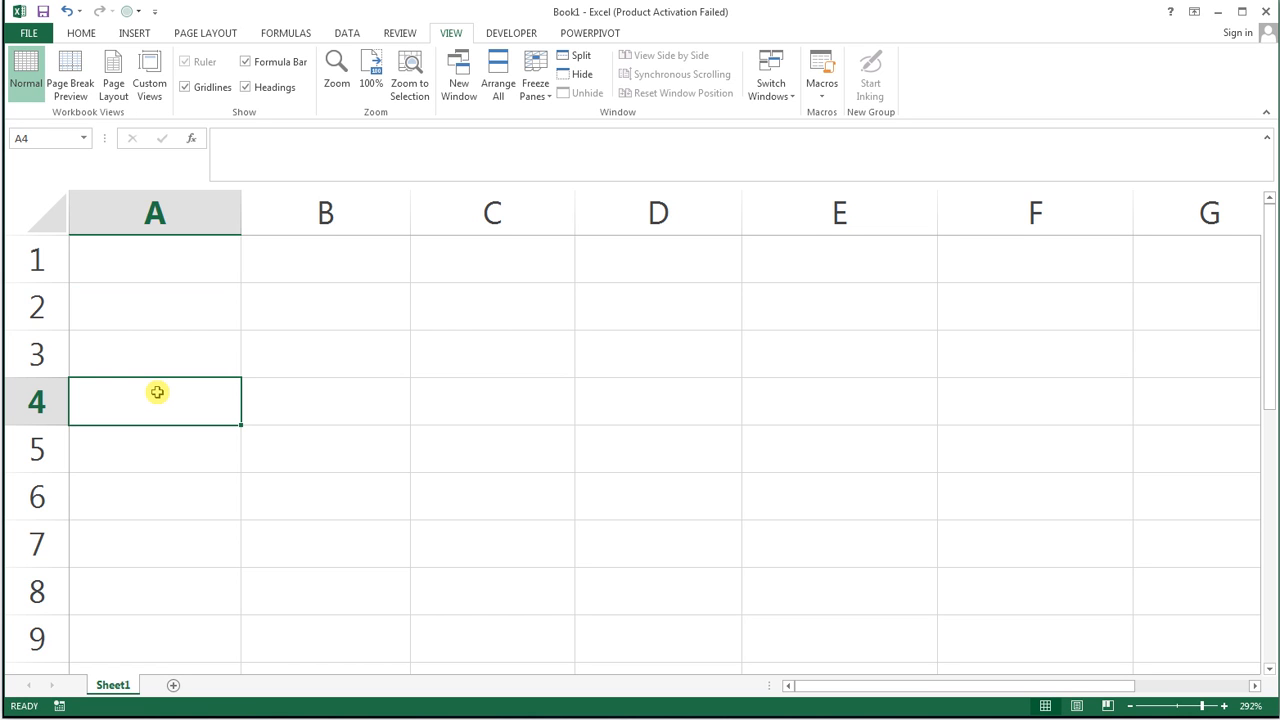
pyautogui.write('ma')
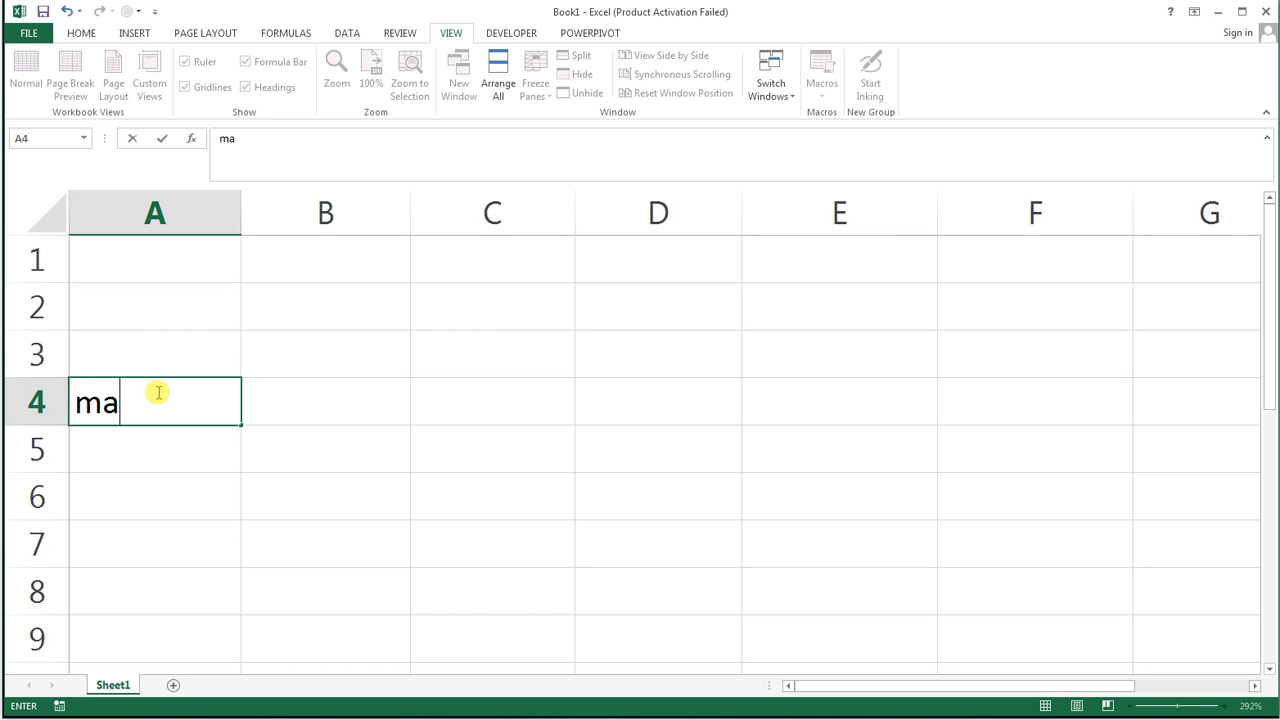
pyautogui.write('t')
pyautogui.press('BackSpace')
pyautogui.press('BackSpace')
pyautogui.press('BackSpace')
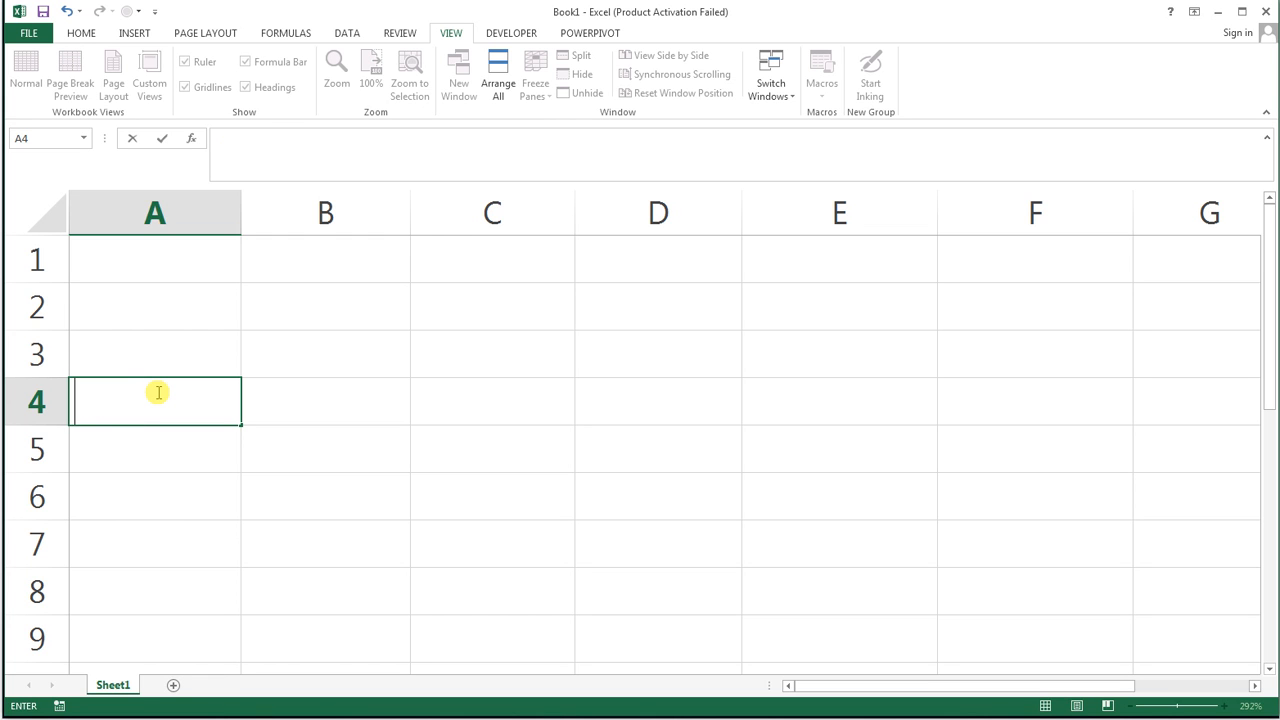
pyautogui.write('MA')
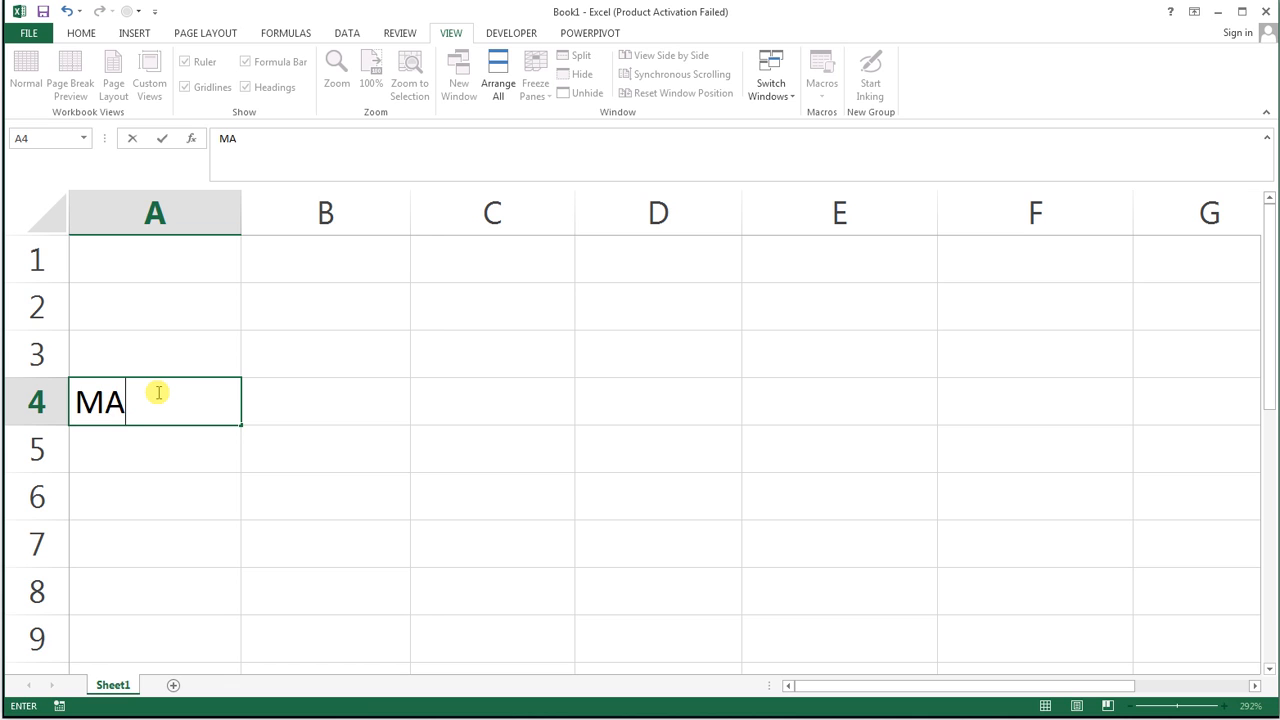
pyautogui.write('TCHES')
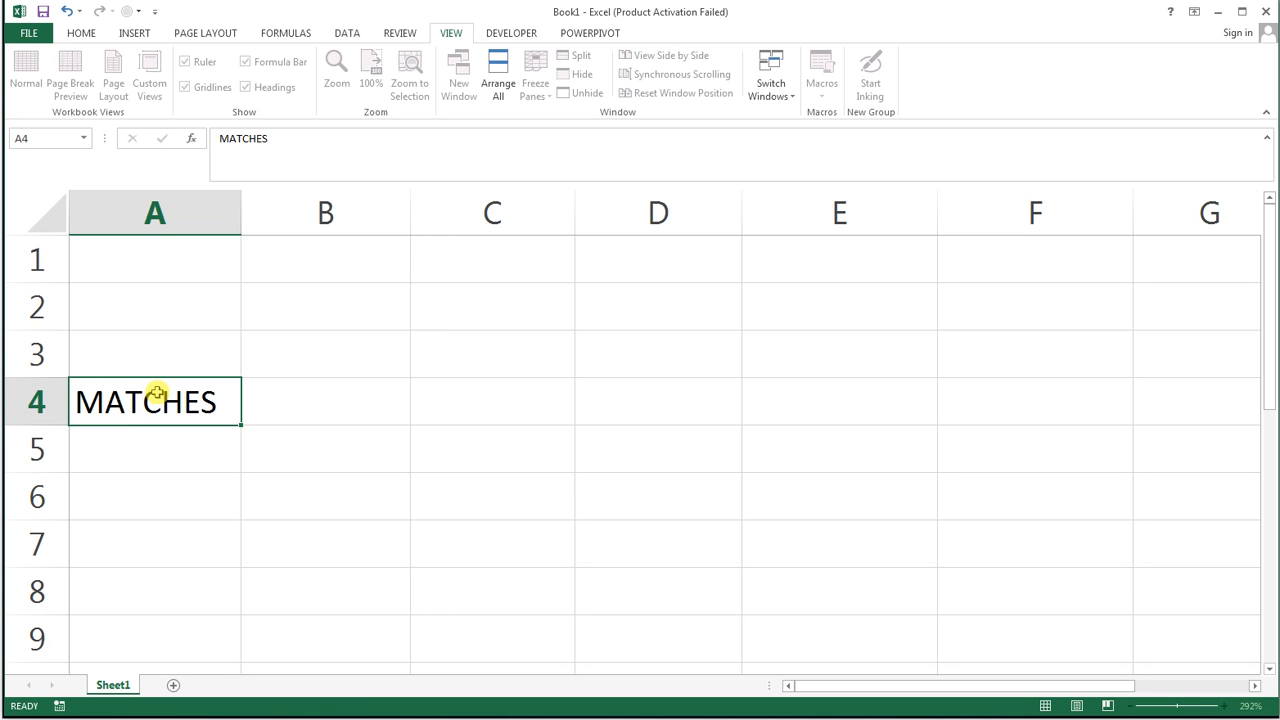
pyautogui.press('Tab')
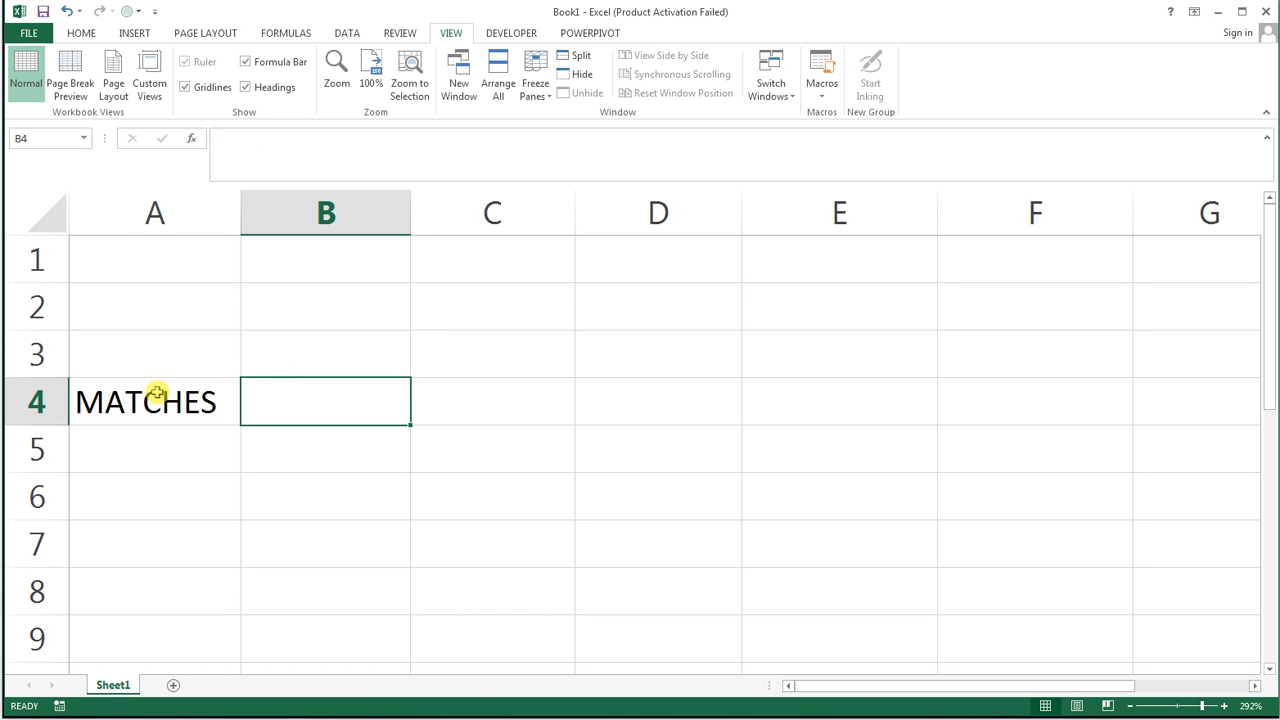
# Add the column headings RUNS in cell B4 and BOLLS in cell C4.
pyautogui.write('RUNS')
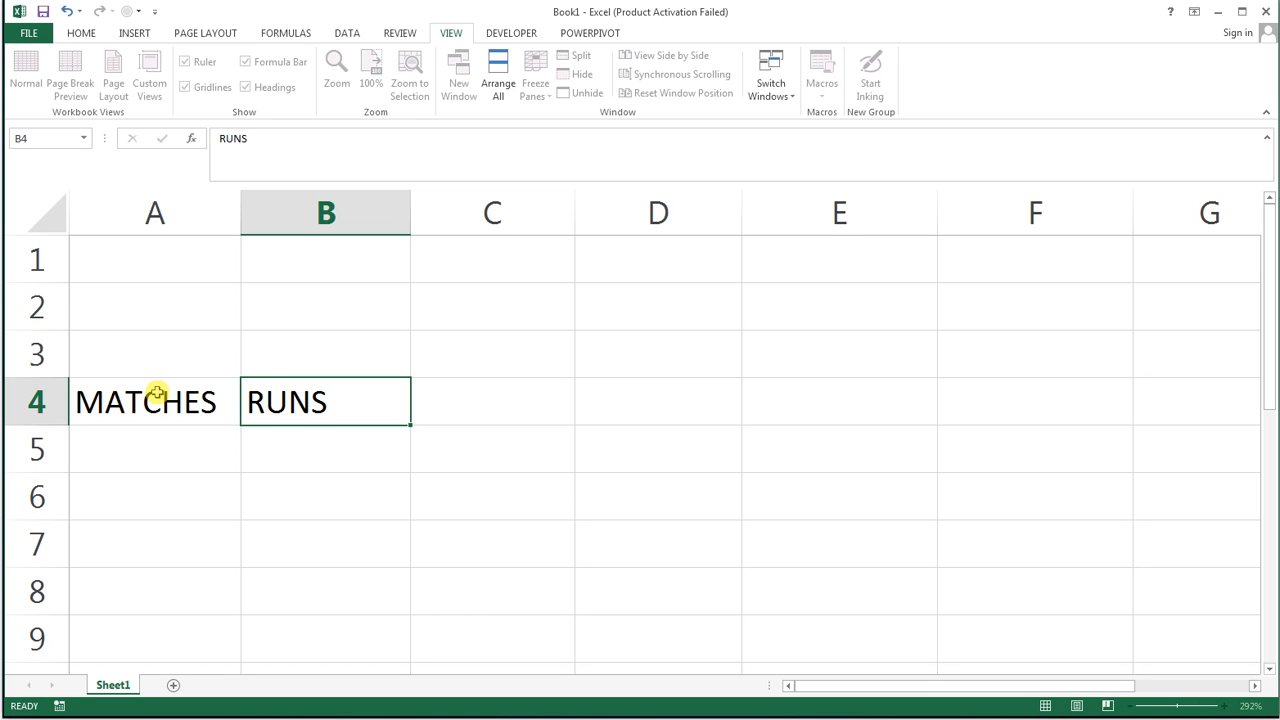
pyautogui.press('Tab')
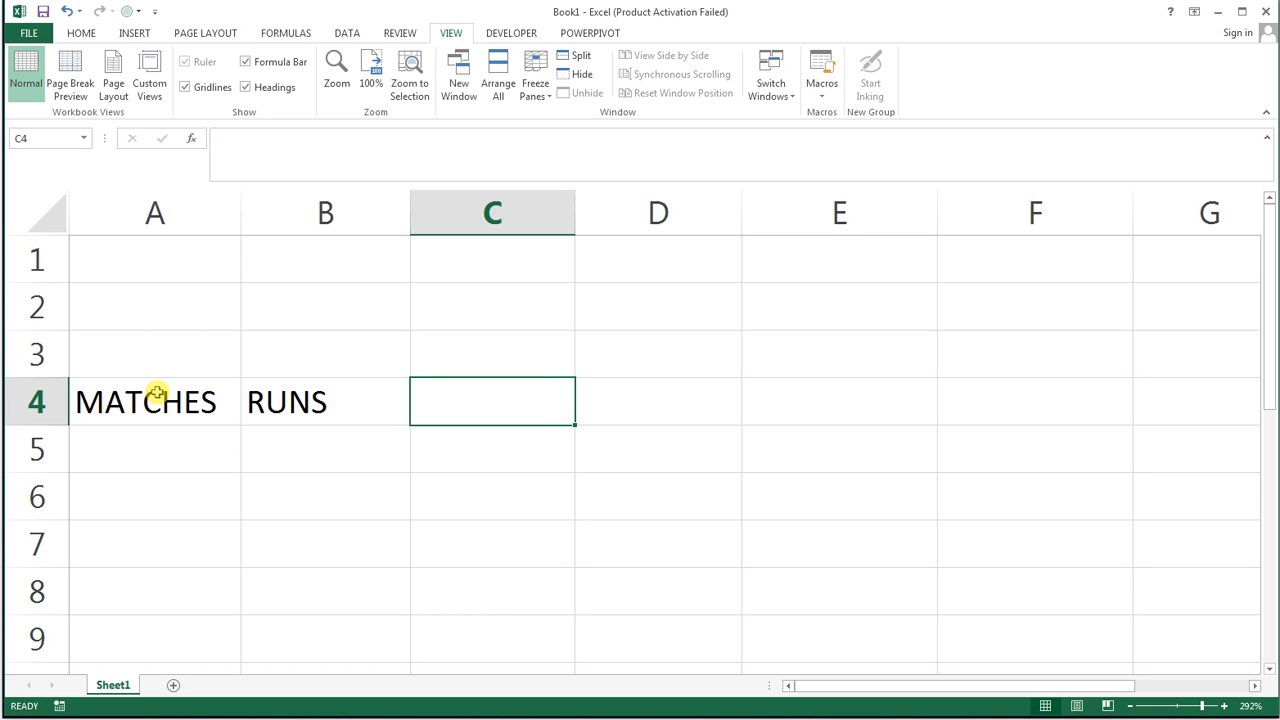
pyautogui.write('BOLLS')
pyautogui.press('Tab')
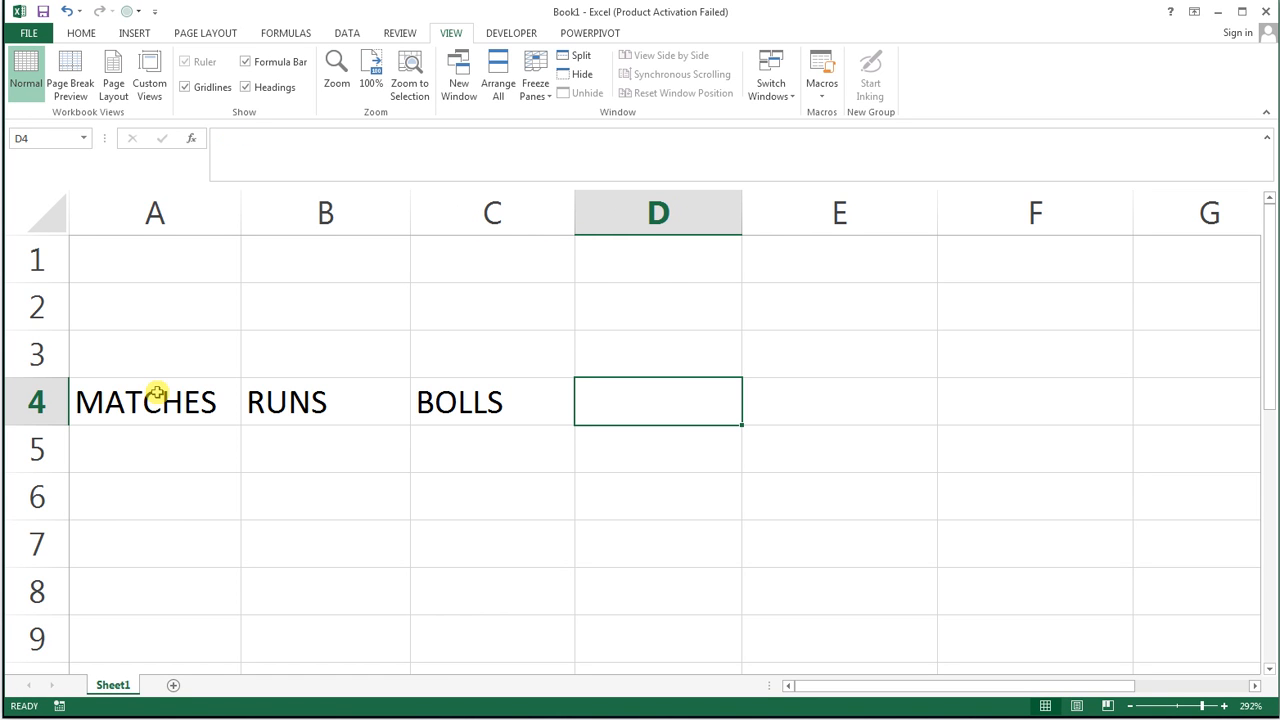
# Enter the heading STRIKE RATE in cell D4 and auto-fit column D to its text.
pyautogui.write('STR')
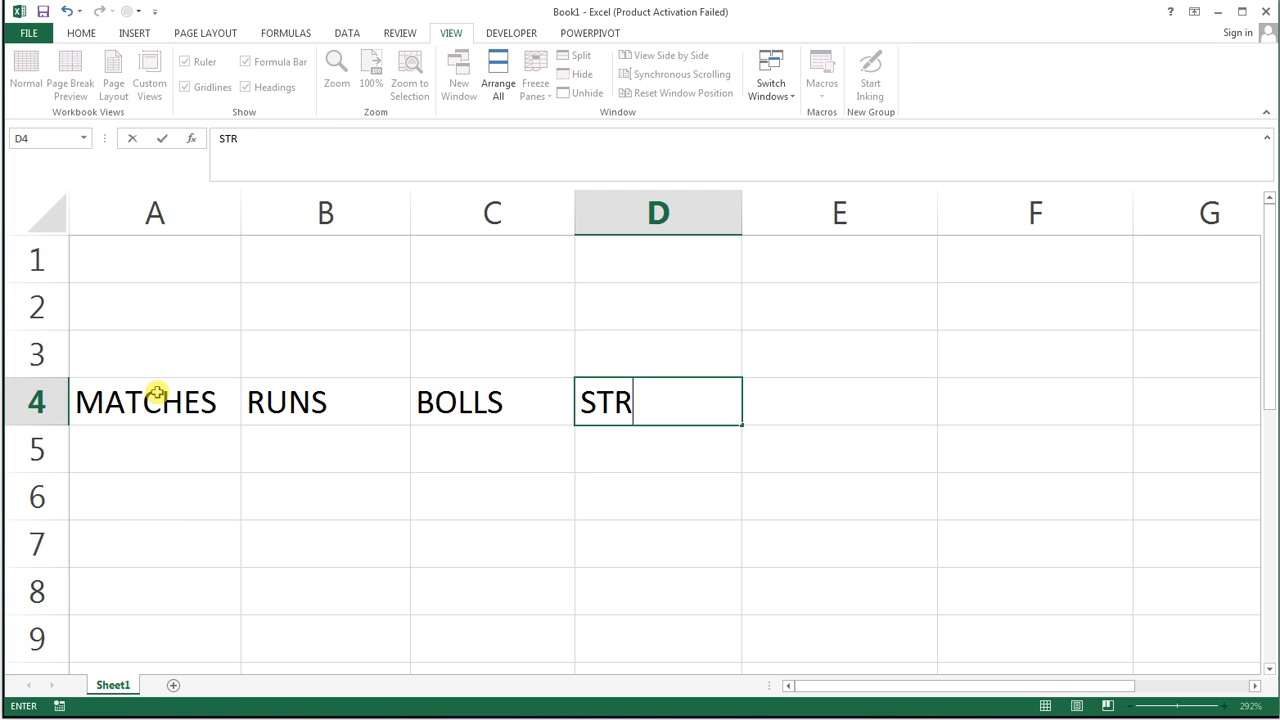
pyautogui.write('IKE RATE')
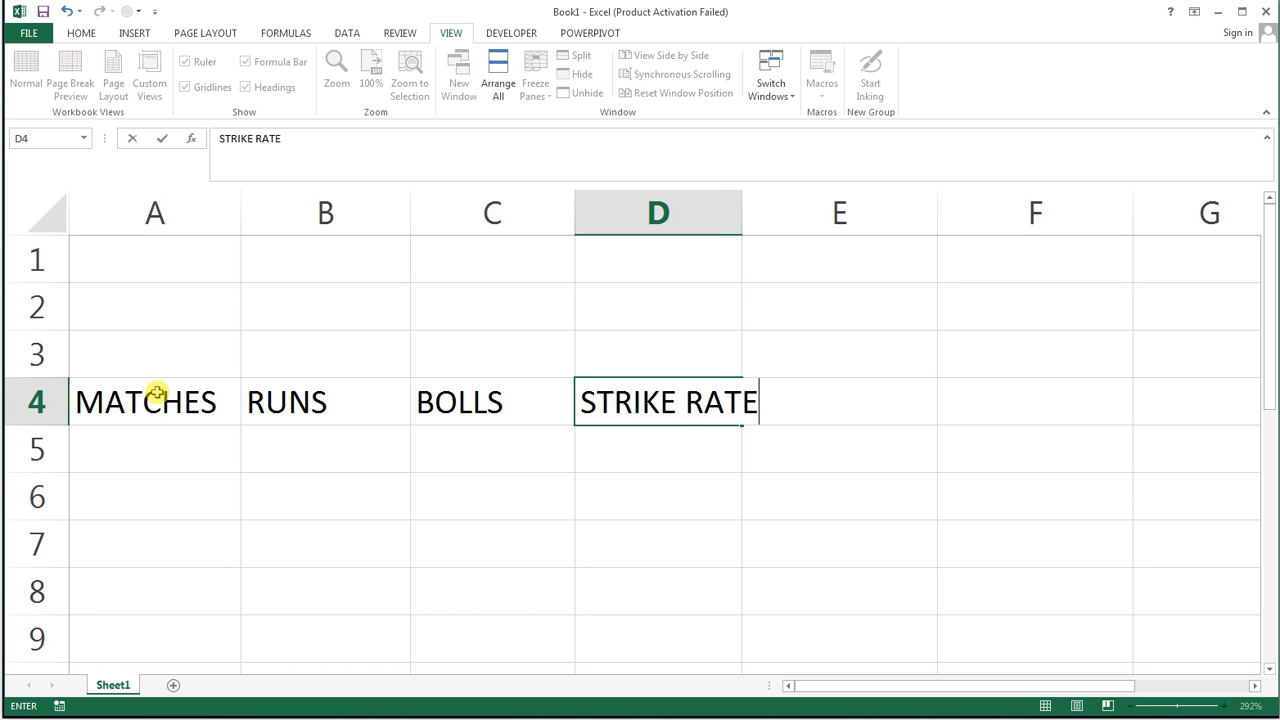
pyautogui.press('Tab')
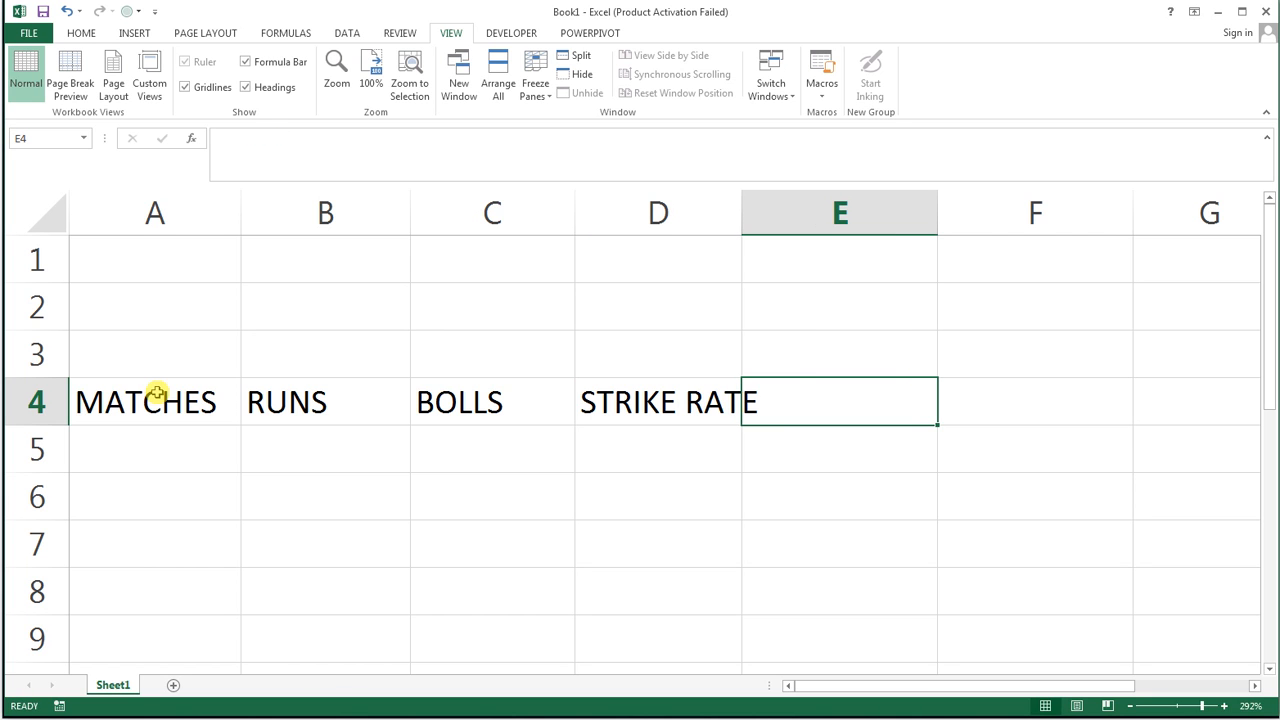
pyautogui.doubleClick(742, 206)
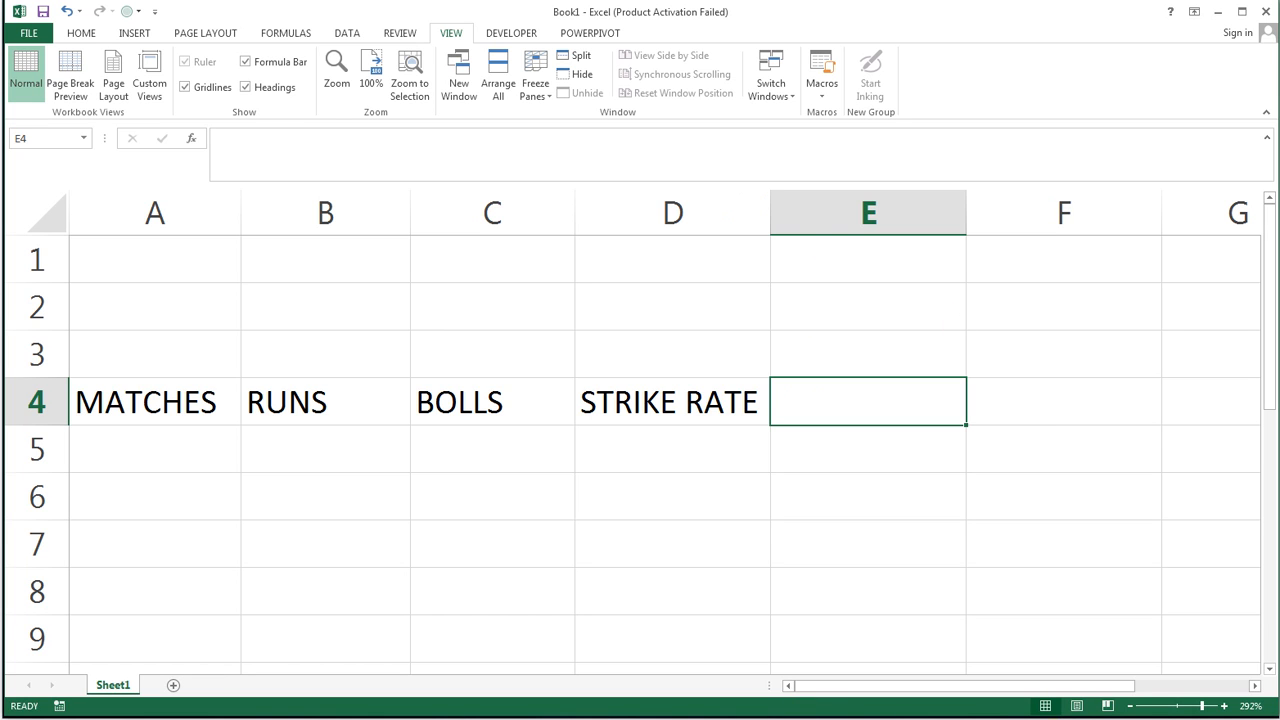
# Enter the heading OVER ALL STRIKE RATE in cell E4 and auto-fit column E to its text.
pyautogui.write('OVE')
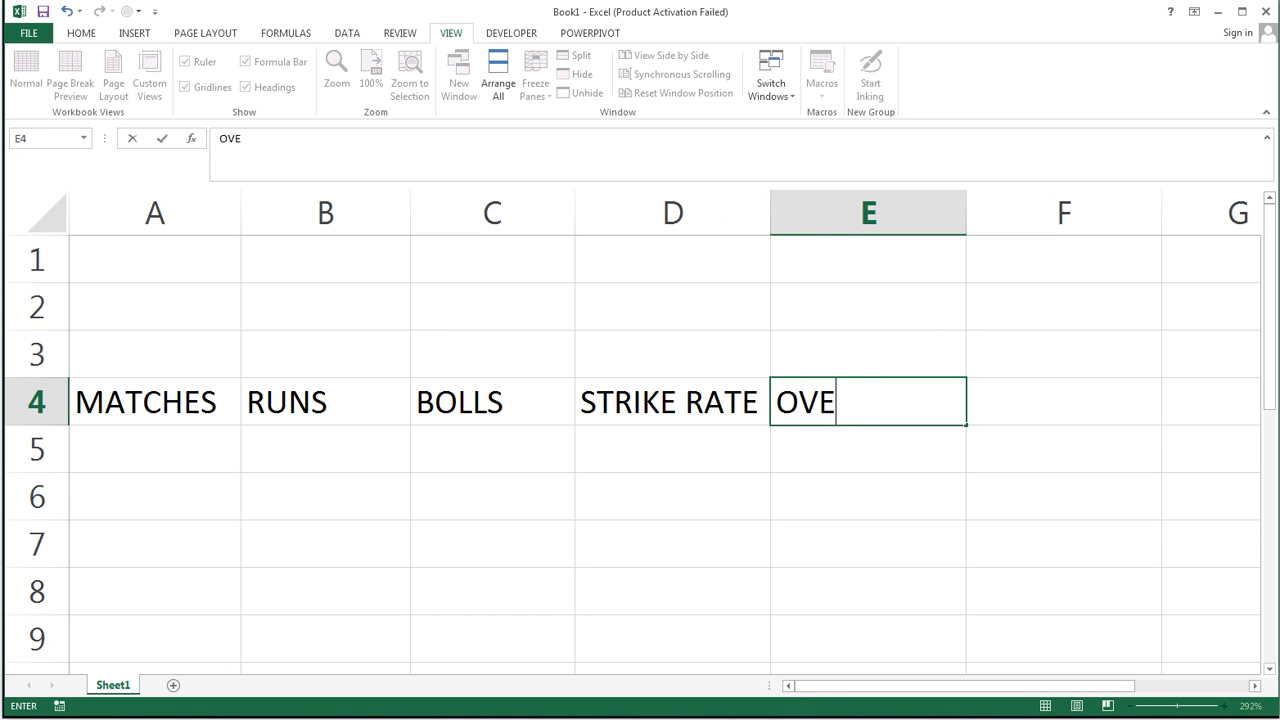
pyautogui.write('R ALL S')
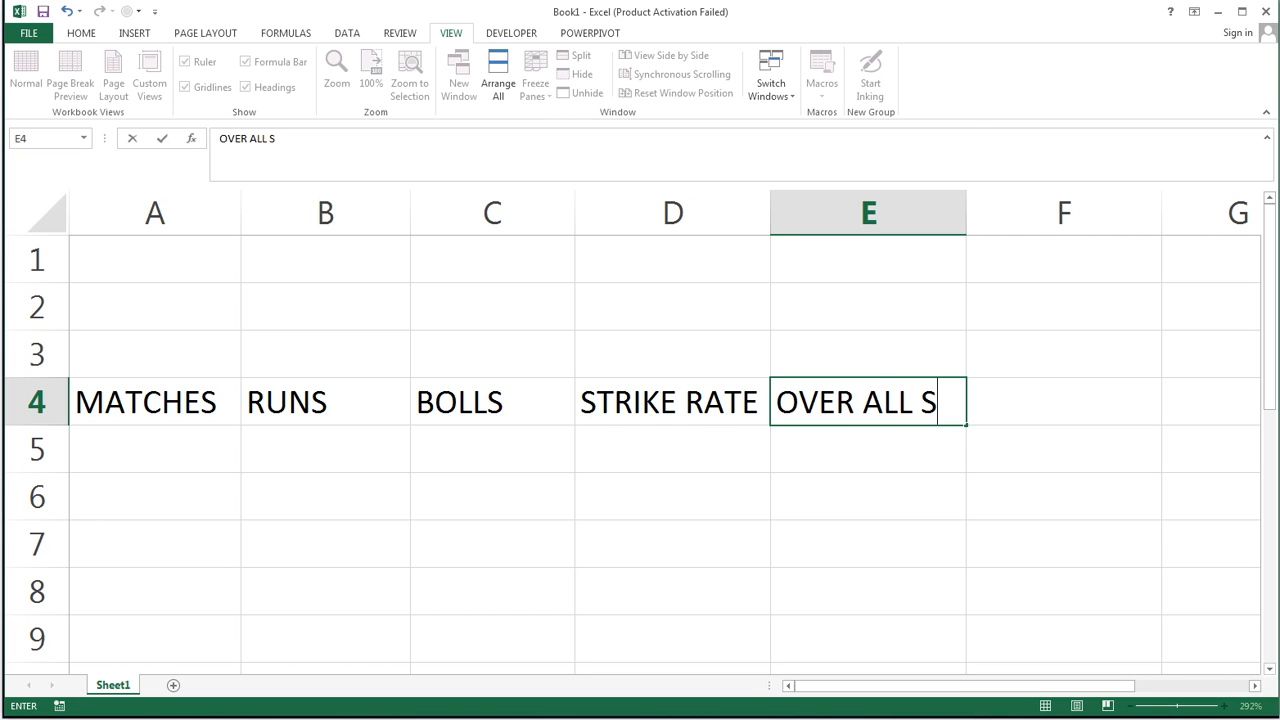
pyautogui.write('TRIK')
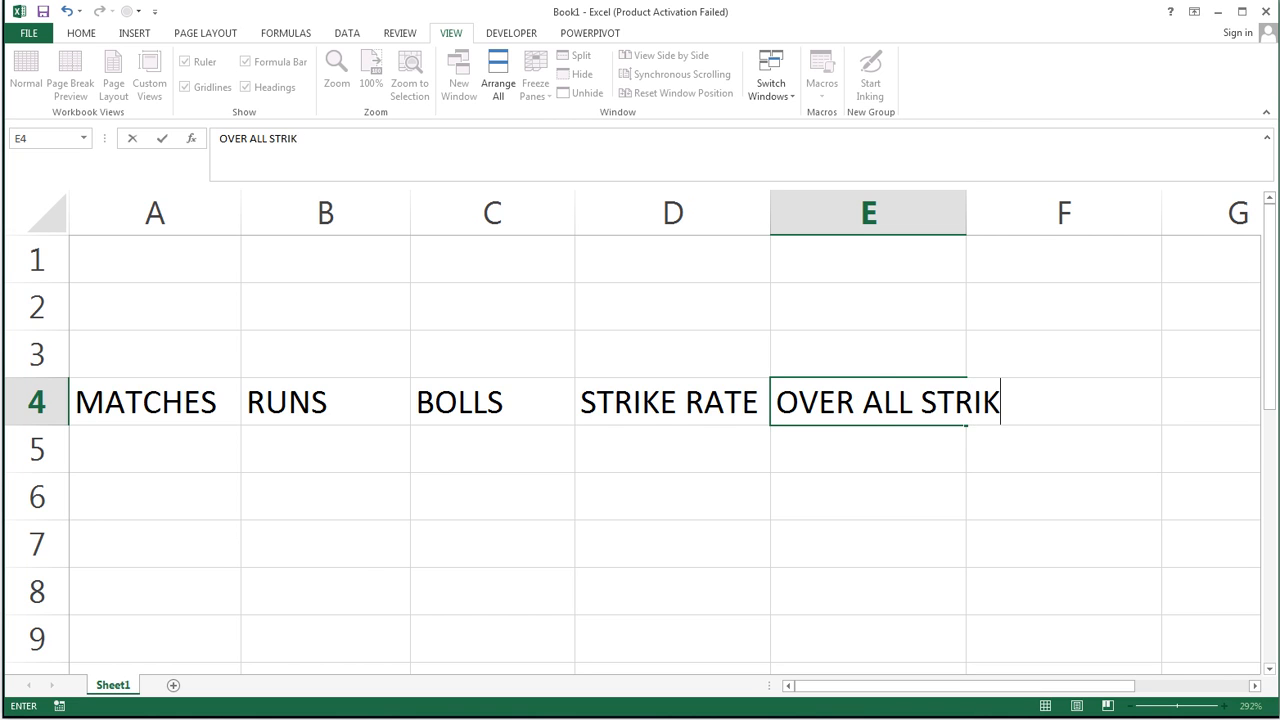
pyautogui.write('E RATE')
pyautogui.click(1089, 486)
pyautogui.doubleClick(966, 218)
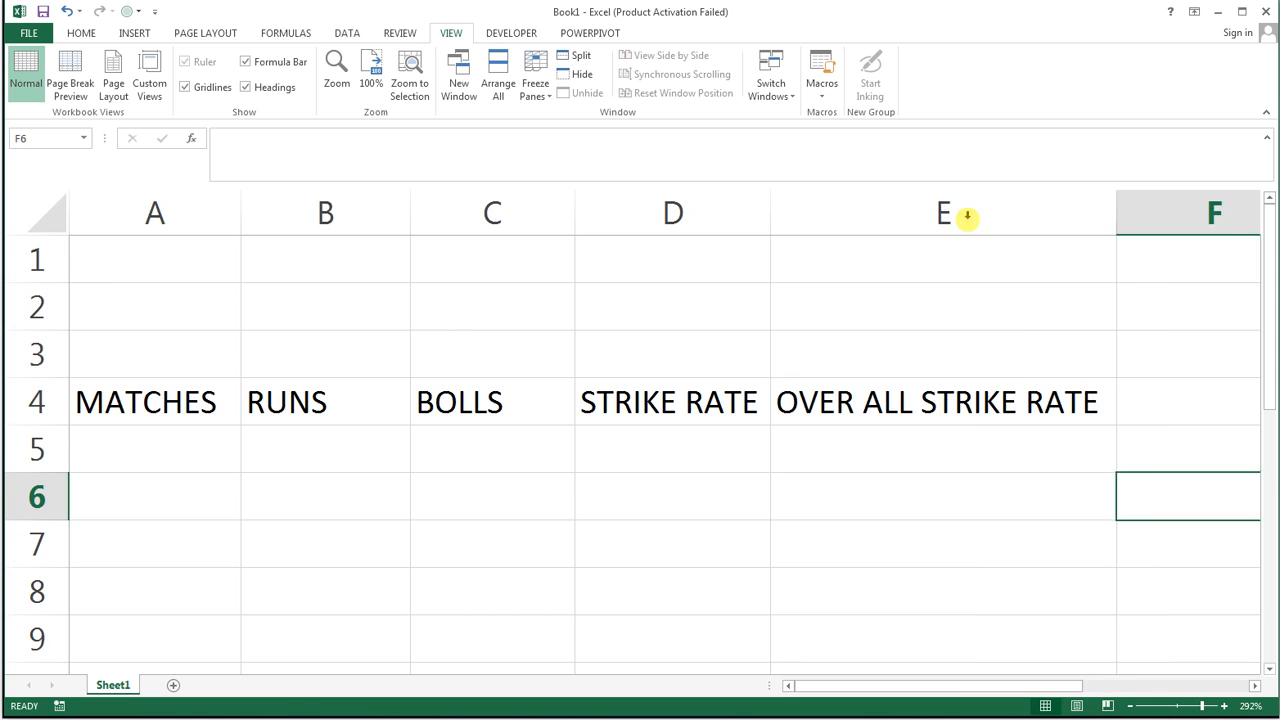
pyautogui.click(968, 217)
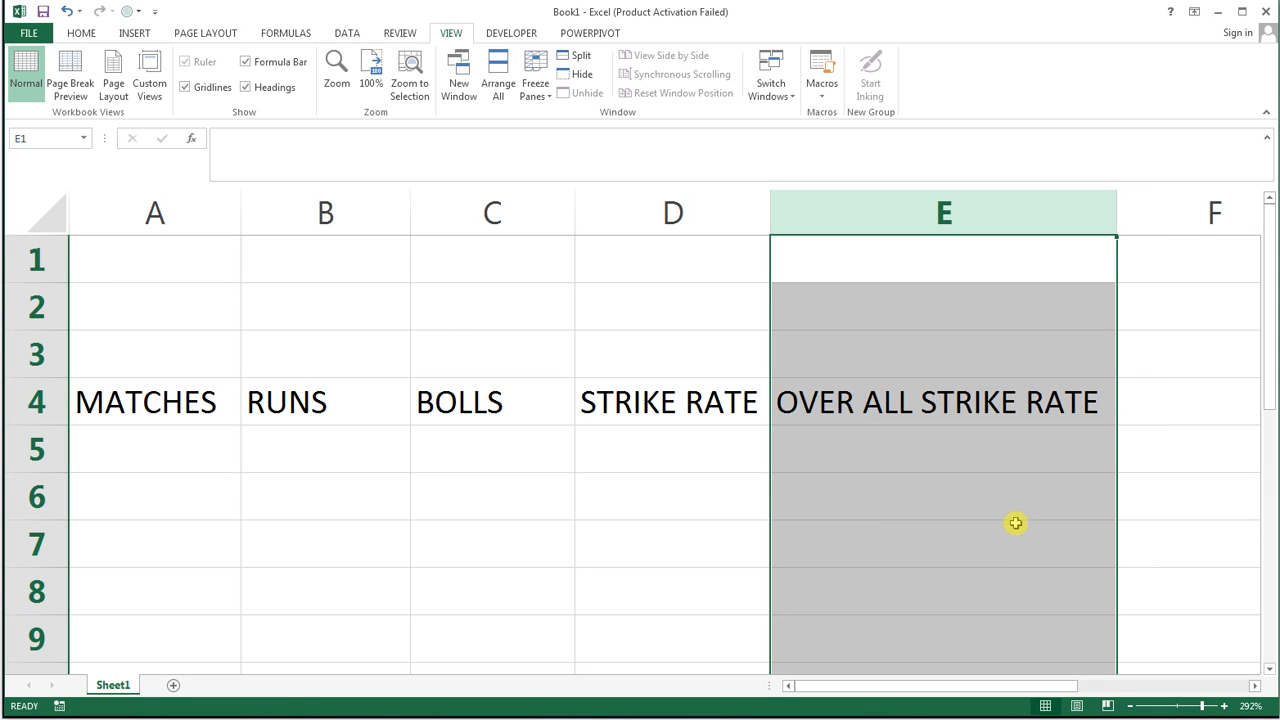
# Enter the last column heading, REMARKS, in cell F4.
pyautogui.click(1157, 393)
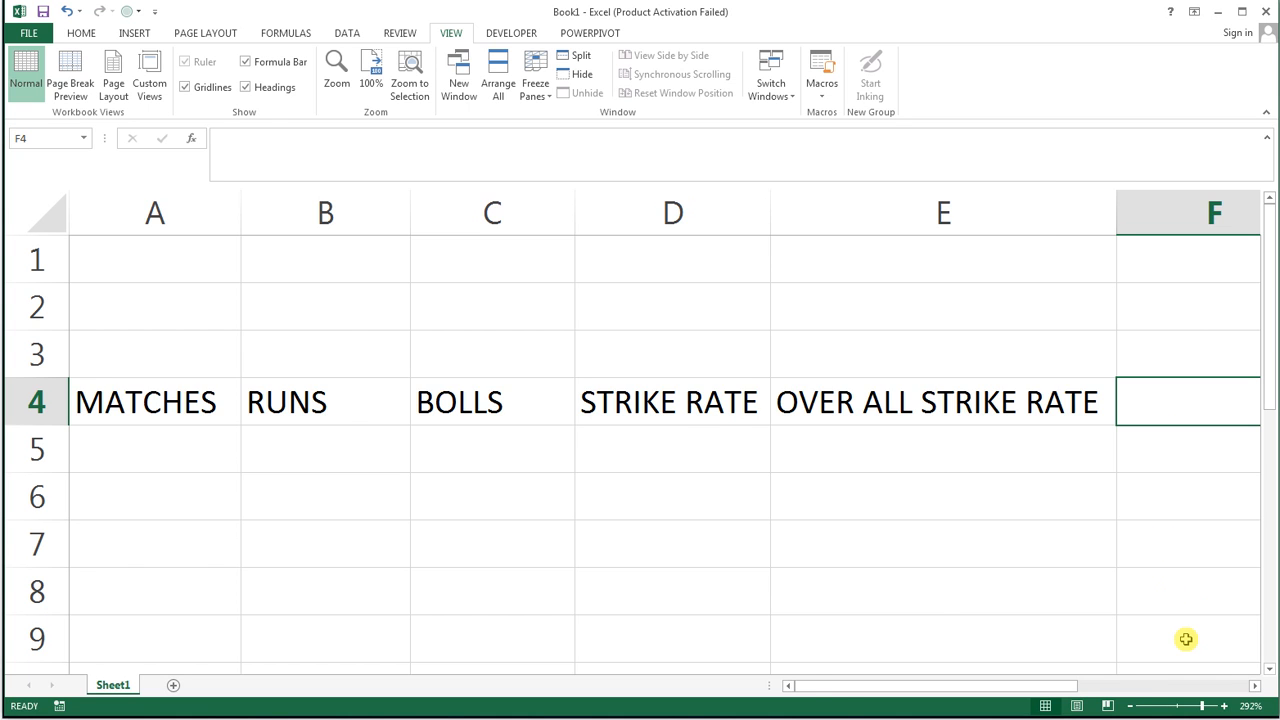
pyautogui.write('REMARKS')
pyautogui.press('Return')
# Enter 1 in cell A5 under MATCHES and fill it down through A15.
pyautogui.press('Left')
pyautogui.press('Left')
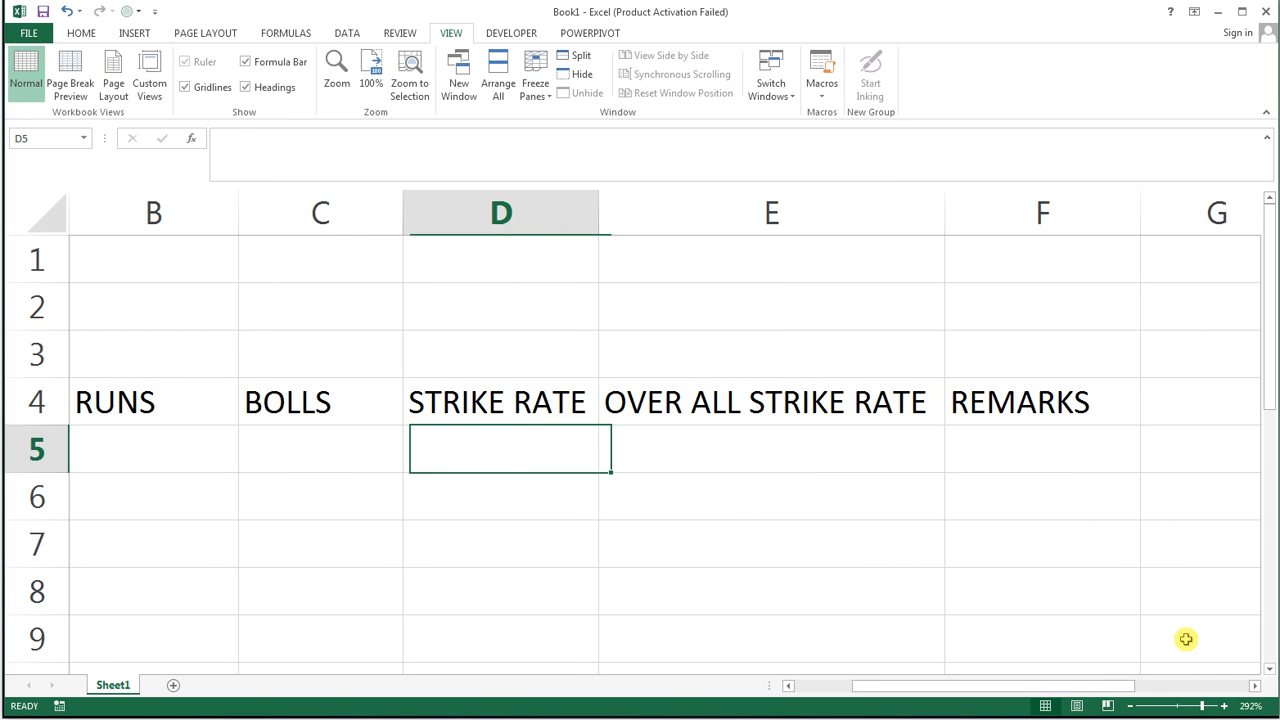
pyautogui.press('Left')
pyautogui.press('Left')
pyautogui.press('Left')
pyautogui.write('1')
pyautogui.click(428, 511)
pyautogui.click(208, 464)
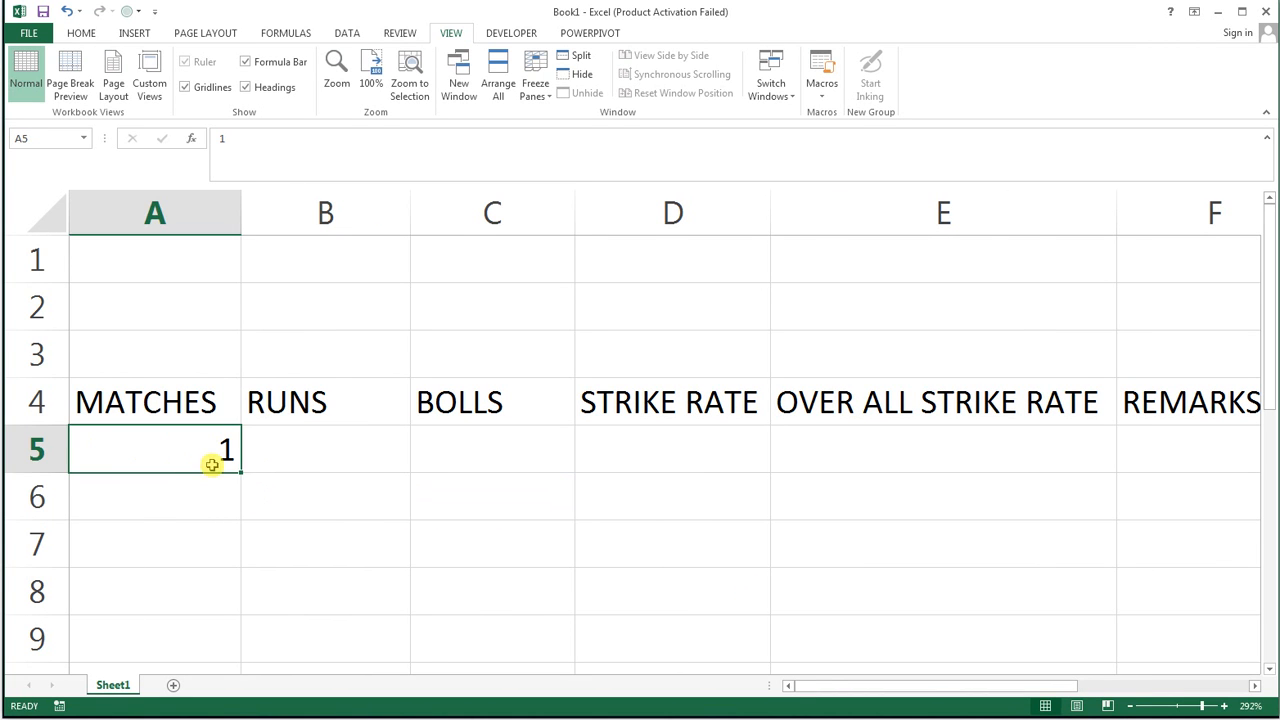
pyautogui.moveTo(240, 474); pyautogui.dragTo(214, 640)
pyautogui.scroll(2, 452, 547)
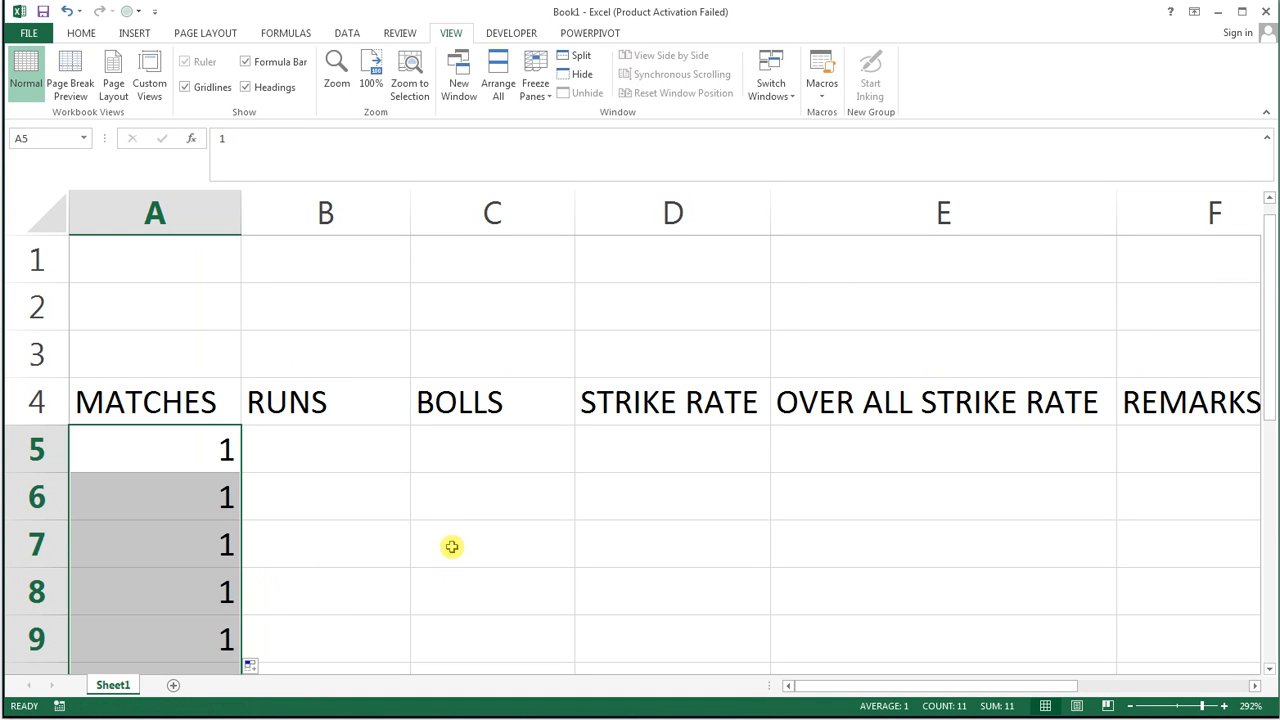
# Enter the RUNS values 108, 95, 20, 55, 12 and 85 in cells B5 to B10.
pyautogui.click(279, 455)
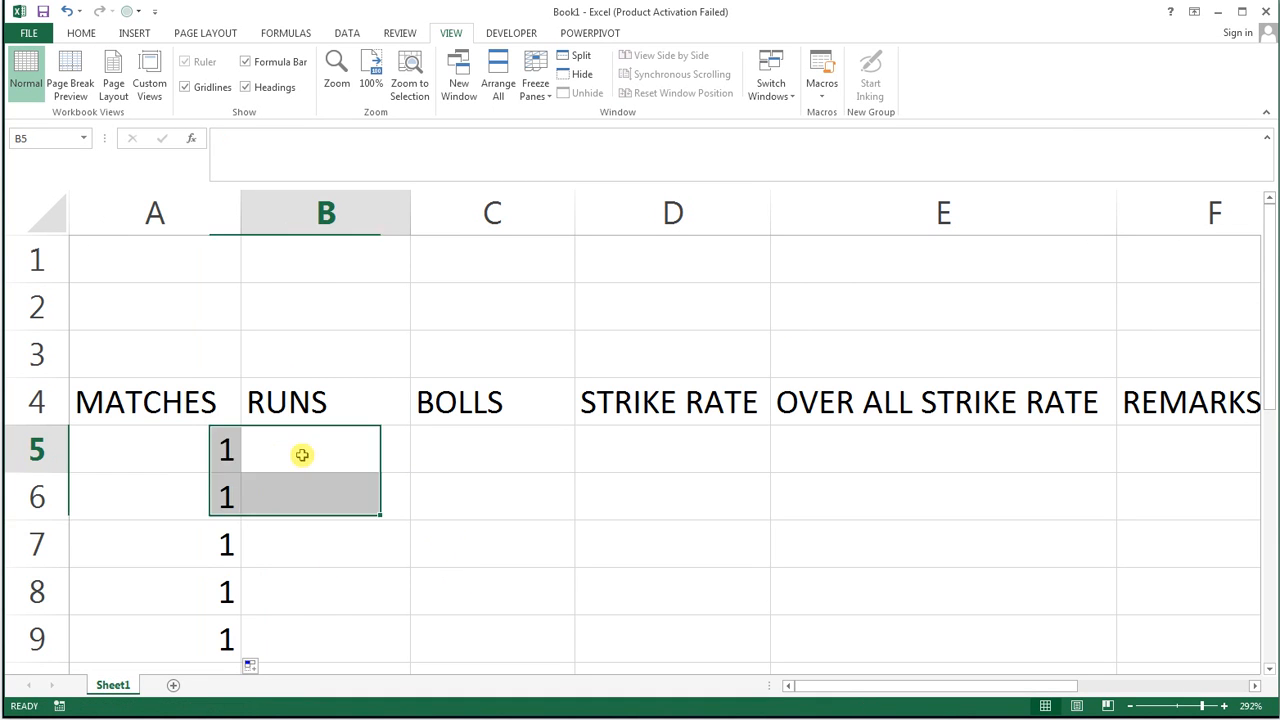
pyautogui.write('108')
pyautogui.press('Return')
pyautogui.write('95')
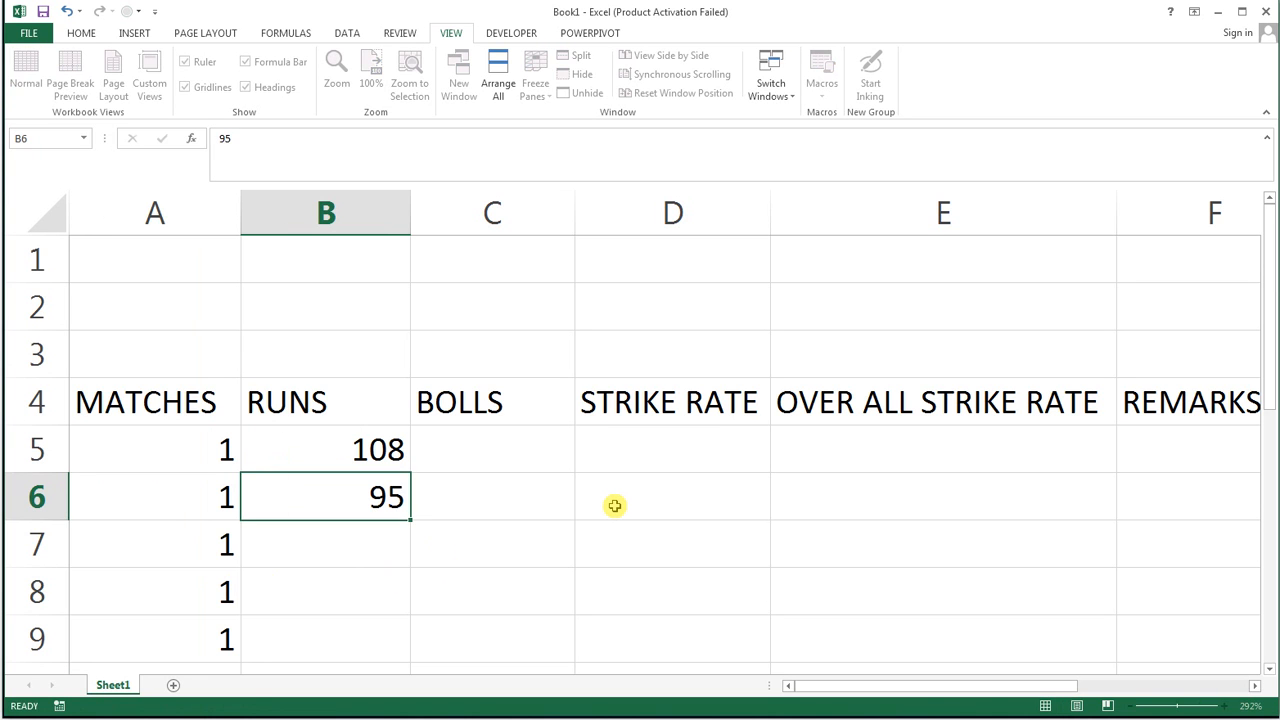
pyautogui.press('Return')
pyautogui.write('20')
pyautogui.press('Return')
pyautogui.write('55')
pyautogui.press('Return')
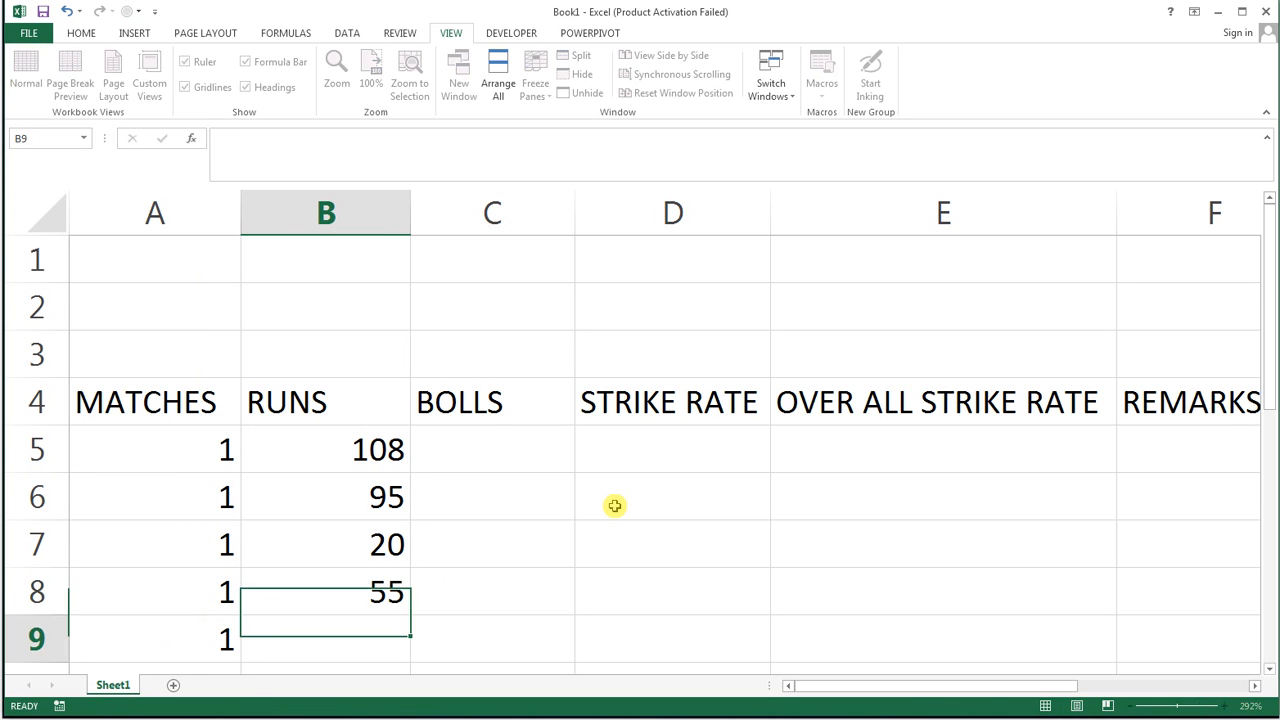
pyautogui.write('12')
pyautogui.press('Return')
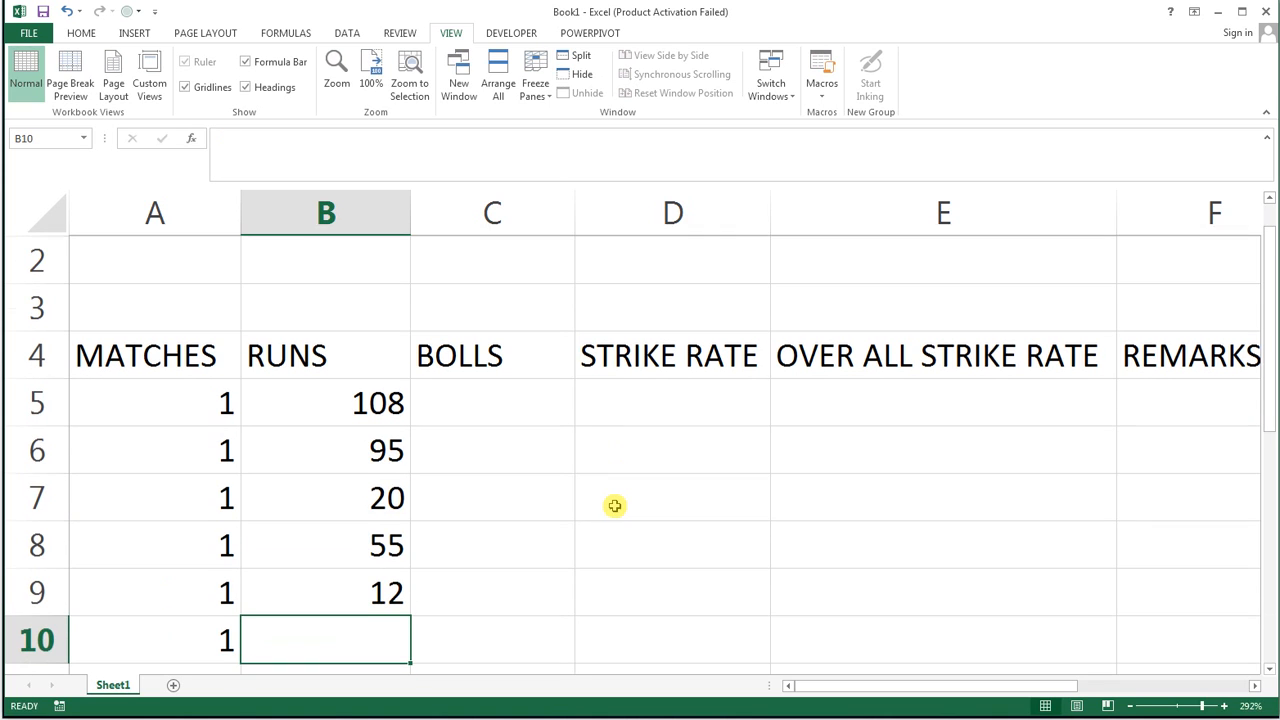
pyautogui.write('85')
pyautogui.press('Return')
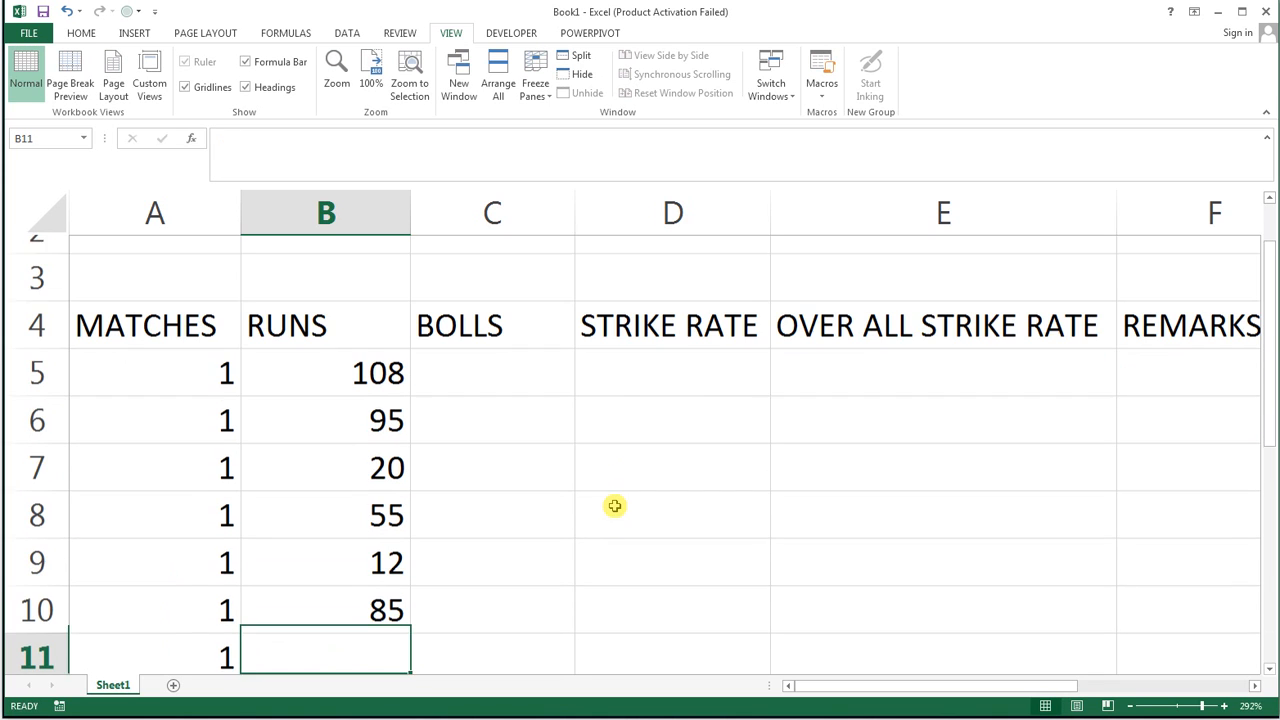
# Continue the RUNS column with 2, 15, 7 and 92 in cells B11 to B14.
pyautogui.write('2')
pyautogui.press('Return')
pyautogui.write('15')
pyautogui.press('Return')
pyautogui.write('7')
pyautogui.press('Return')
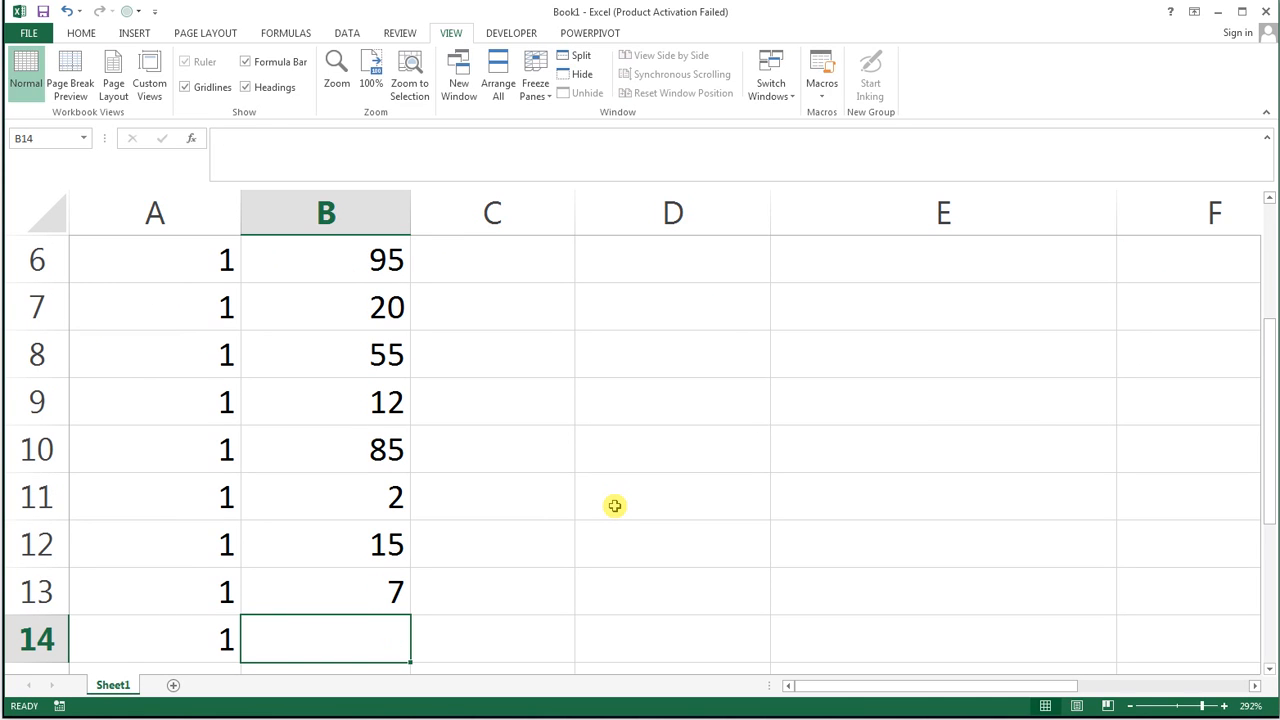
pyautogui.write('95')
pyautogui.press('BackSpace')
pyautogui.write('2')
pyautogui.press('Return')
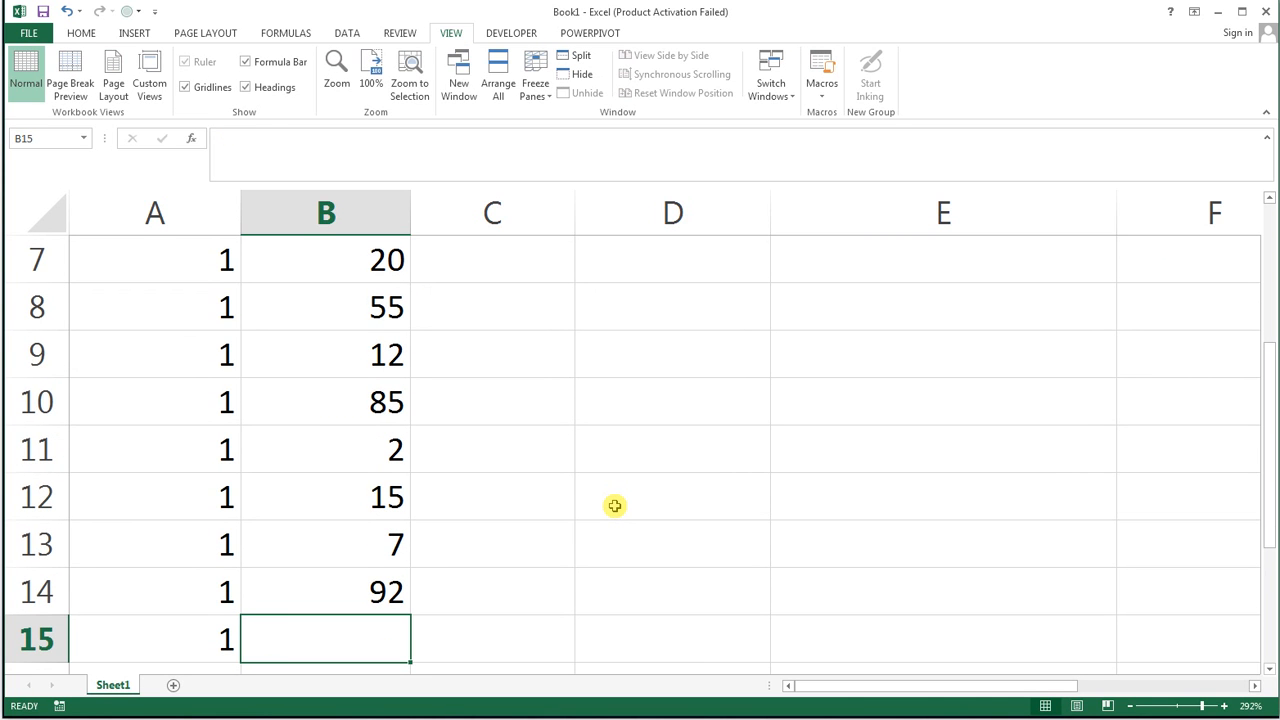
# Clear the surplus 1 from cell A15, below the last match that has runs.
pyautogui.press('Right')
pyautogui.press('Up')
pyautogui.press('Up')
pyautogui.press('Up')
pyautogui.press('Up')
pyautogui.press('Up')
pyautogui.press('Up')
pyautogui.press('Down')
pyautogui.press('Down')
pyautogui.press('Down')
pyautogui.press('Down')
pyautogui.press('Down')
pyautogui.press('Down')
pyautogui.press('Down')
pyautogui.press('Left')
pyautogui.press('Left')
pyautogui.press('Up')
pyautogui.press('Delete')
# Enter the BOLLS values 100, 110, 70, 10 and 60 in cells C5 to C9.
pyautogui.press('Right')
pyautogui.press('Right')
pyautogui.press('Up')
pyautogui.press('Up')
pyautogui.press('Up')
pyautogui.press('Up')
pyautogui.press('Up')
pyautogui.press('Up')
pyautogui.press('Up')
pyautogui.press('Up')
pyautogui.press('Up')
pyautogui.press('Up')
pyautogui.press('Up')
pyautogui.press('Up')
pyautogui.press('Up')
pyautogui.press('Up')
pyautogui.press('Down')
pyautogui.press('Down')
pyautogui.press('Down')
pyautogui.press('Down')
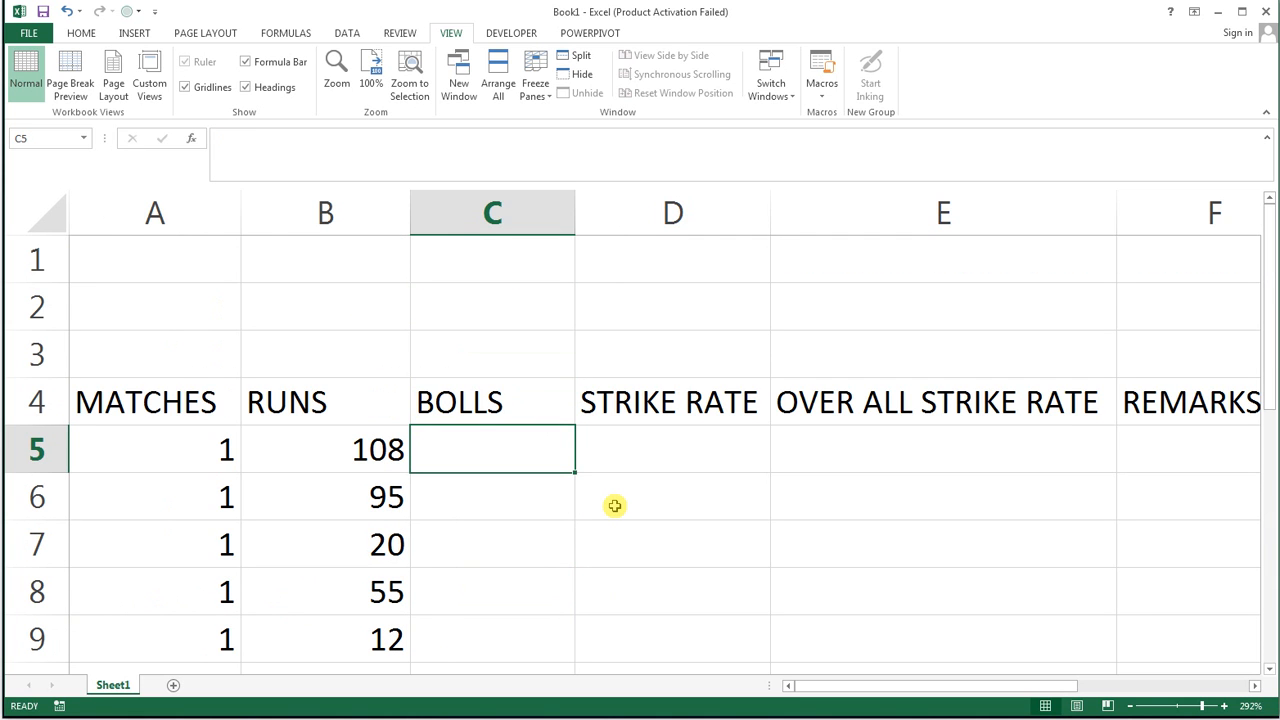
pyautogui.write('100')
pyautogui.press('Return')
pyautogui.write('110')
pyautogui.press('Return')
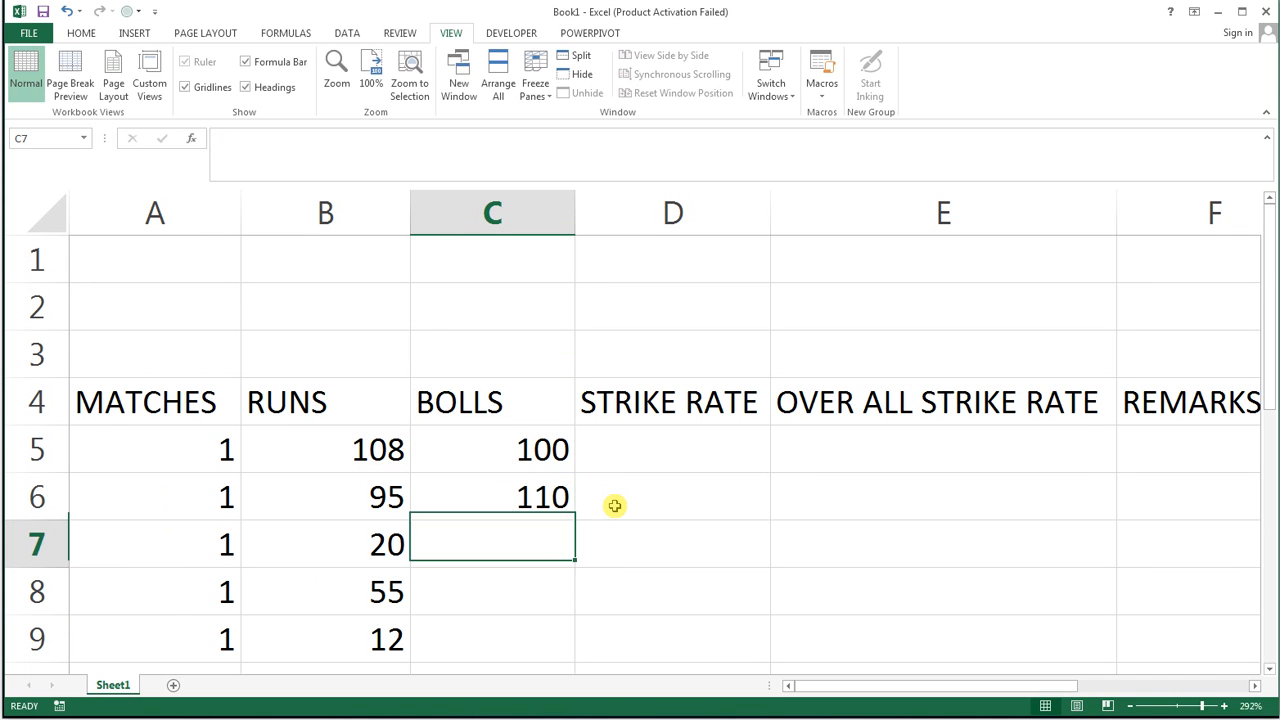
pyautogui.write('70')
pyautogui.press('Return')
pyautogui.write('10')
pyautogui.press('Return')
pyautogui.write('60')
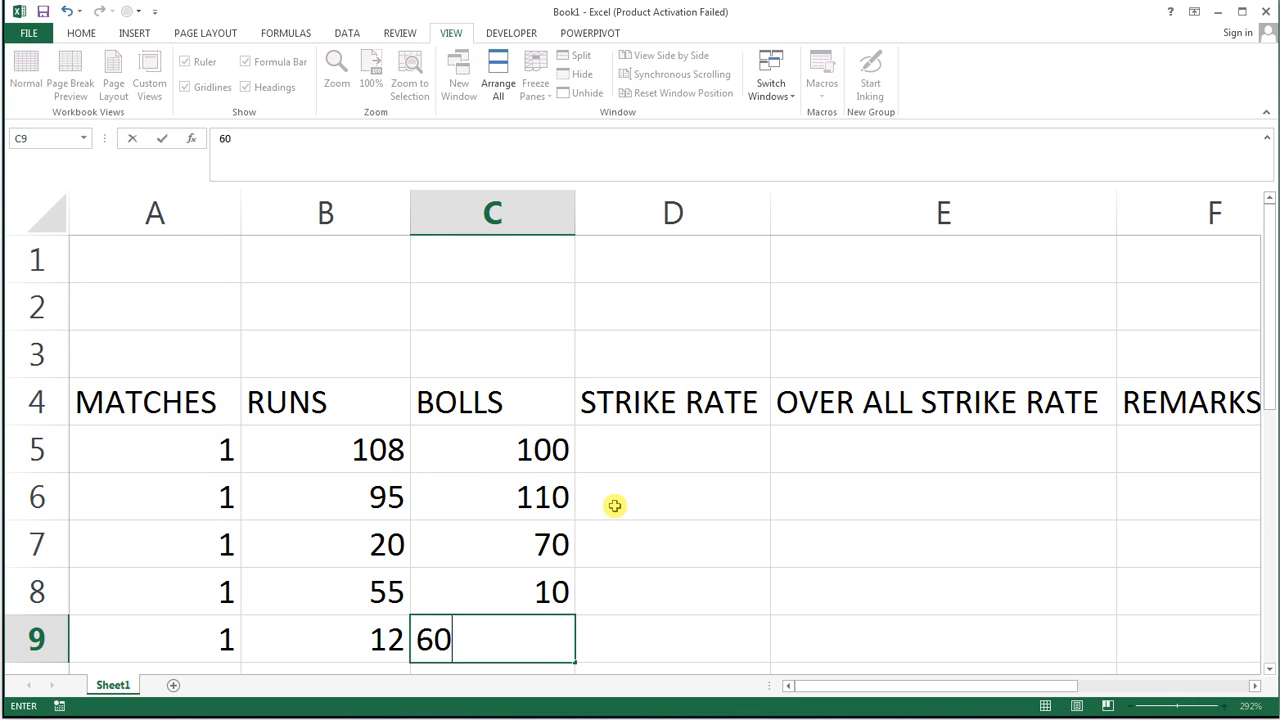
pyautogui.press('Return')
# Continue the BOLLS column with 120, 33, 87, 66 and 200 in cells C10 to C14.
pyautogui.write('120')
pyautogui.press('Return')
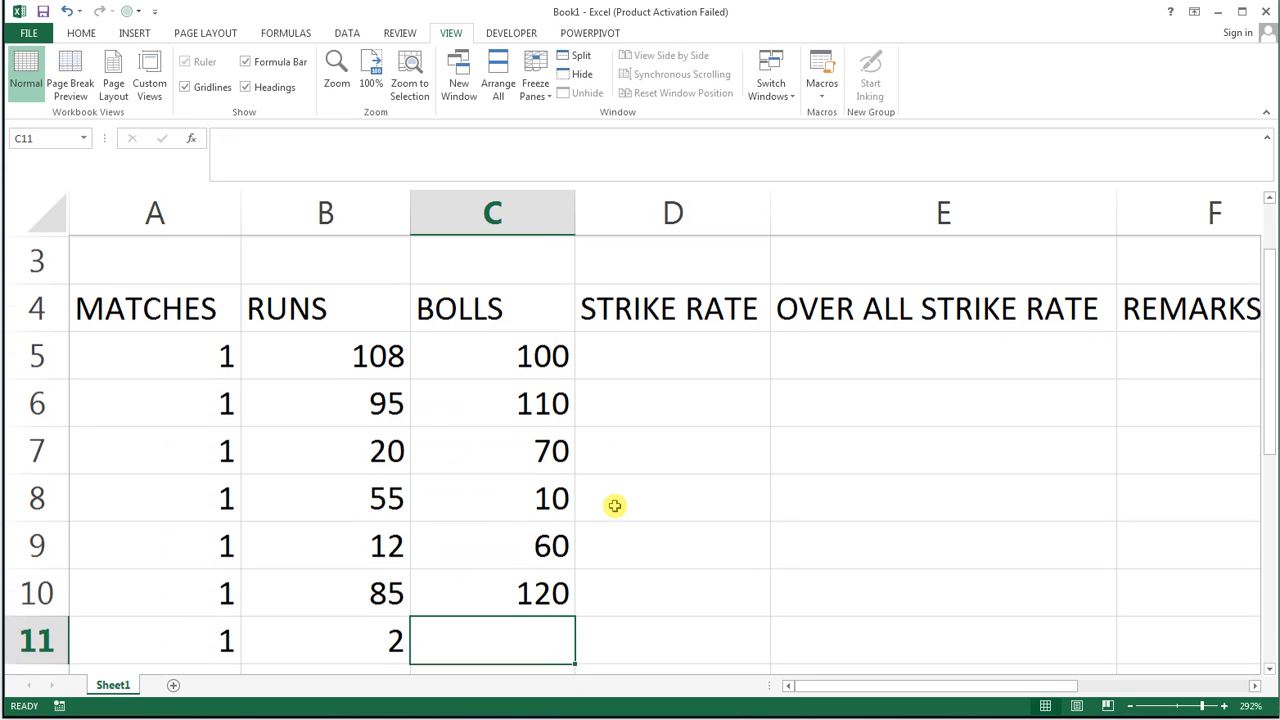
pyautogui.write('33')
pyautogui.press('Return')
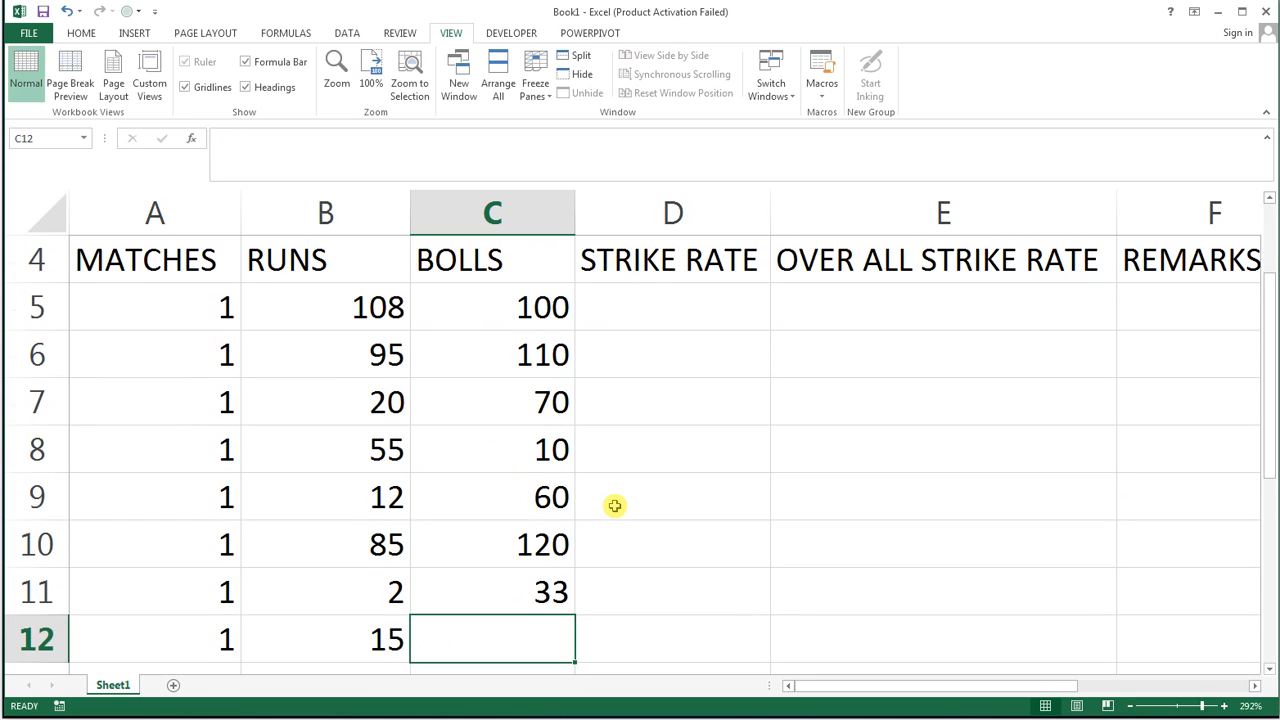
pyautogui.write('87')
pyautogui.press('Return')
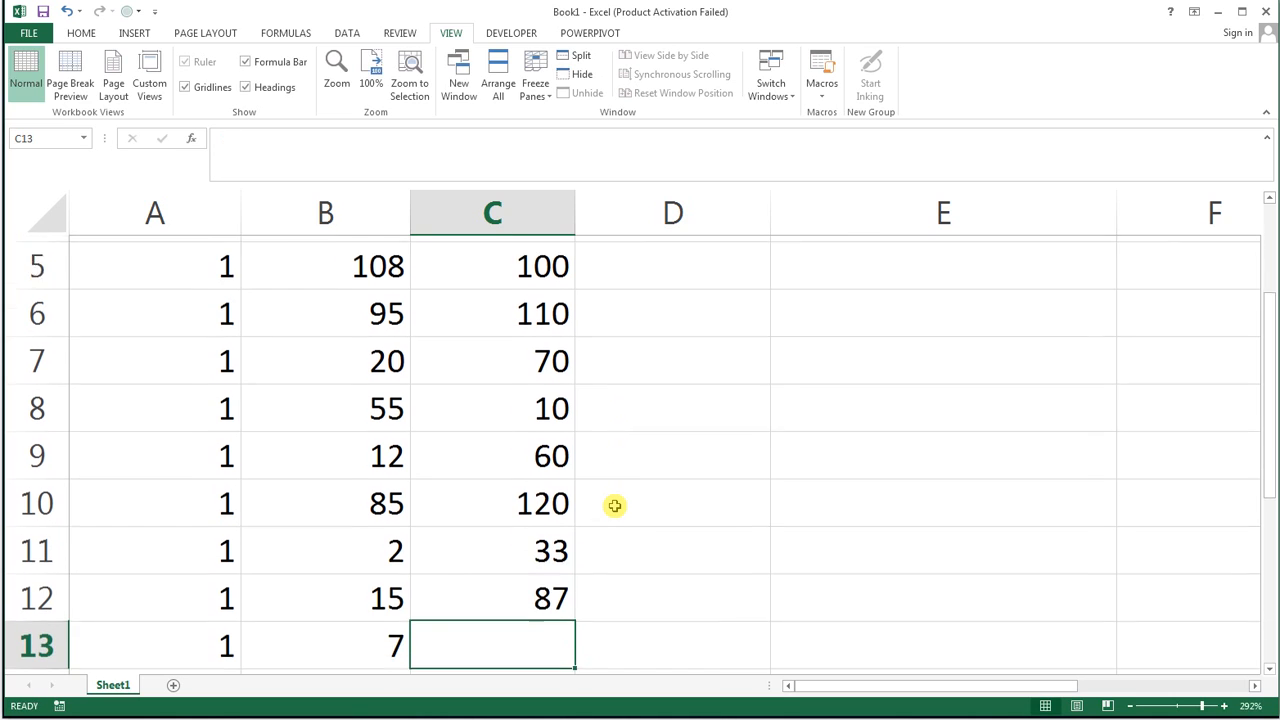
pyautogui.write('66')
pyautogui.press('Return')
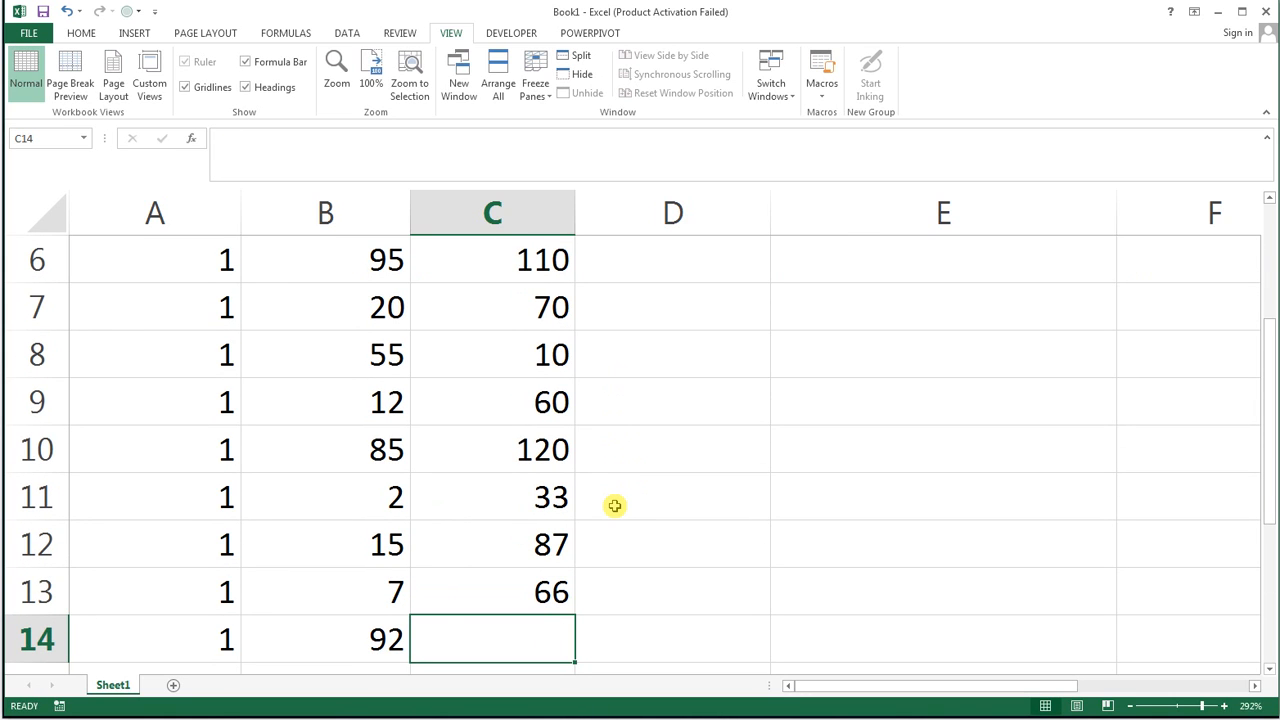
pyautogui.write('200')
pyautogui.press('Return')
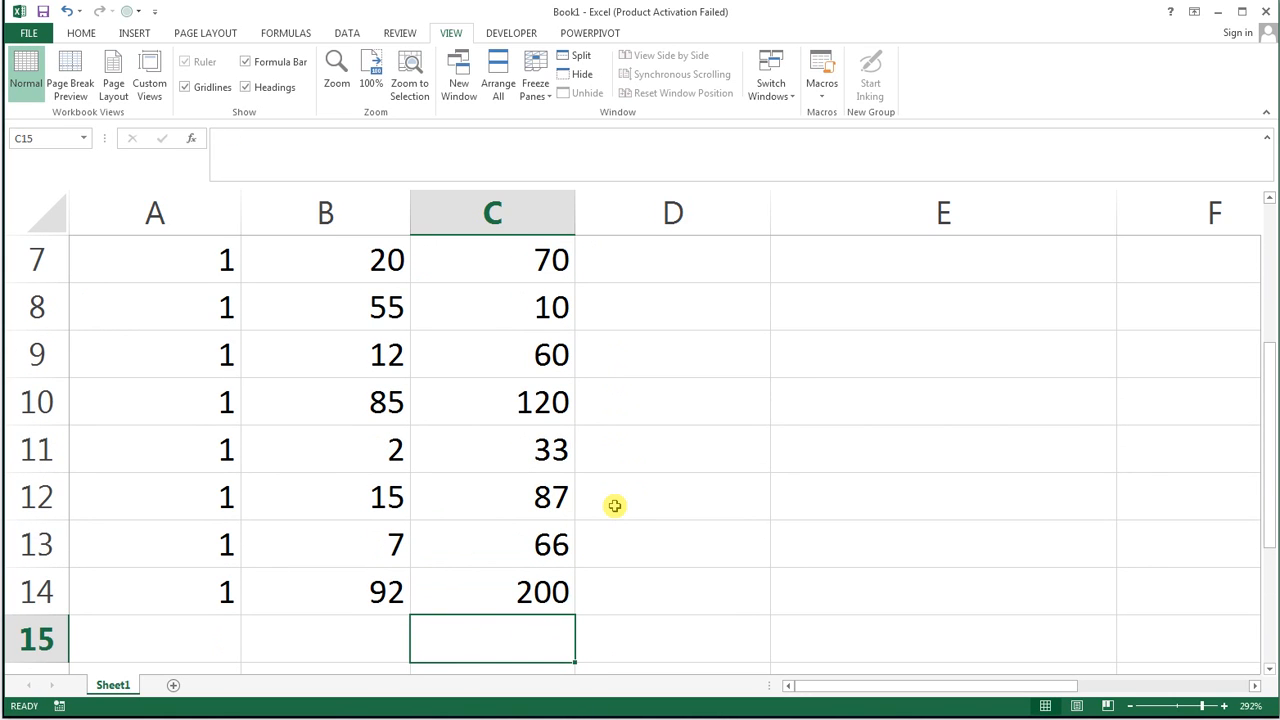
# Total the MATCHES column in cell A15 with the formula =SUM(A5:A14).
pyautogui.press('Left')
pyautogui.press('Left')
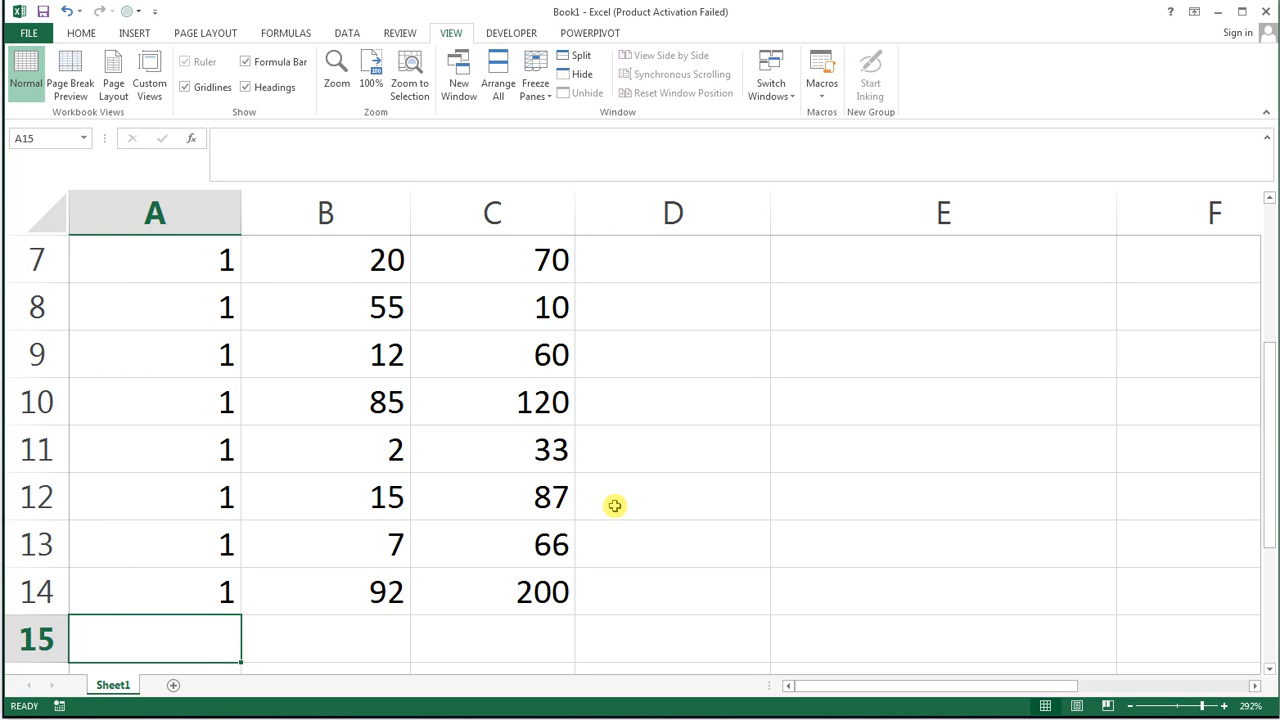
pyautogui.write('=SUM(')
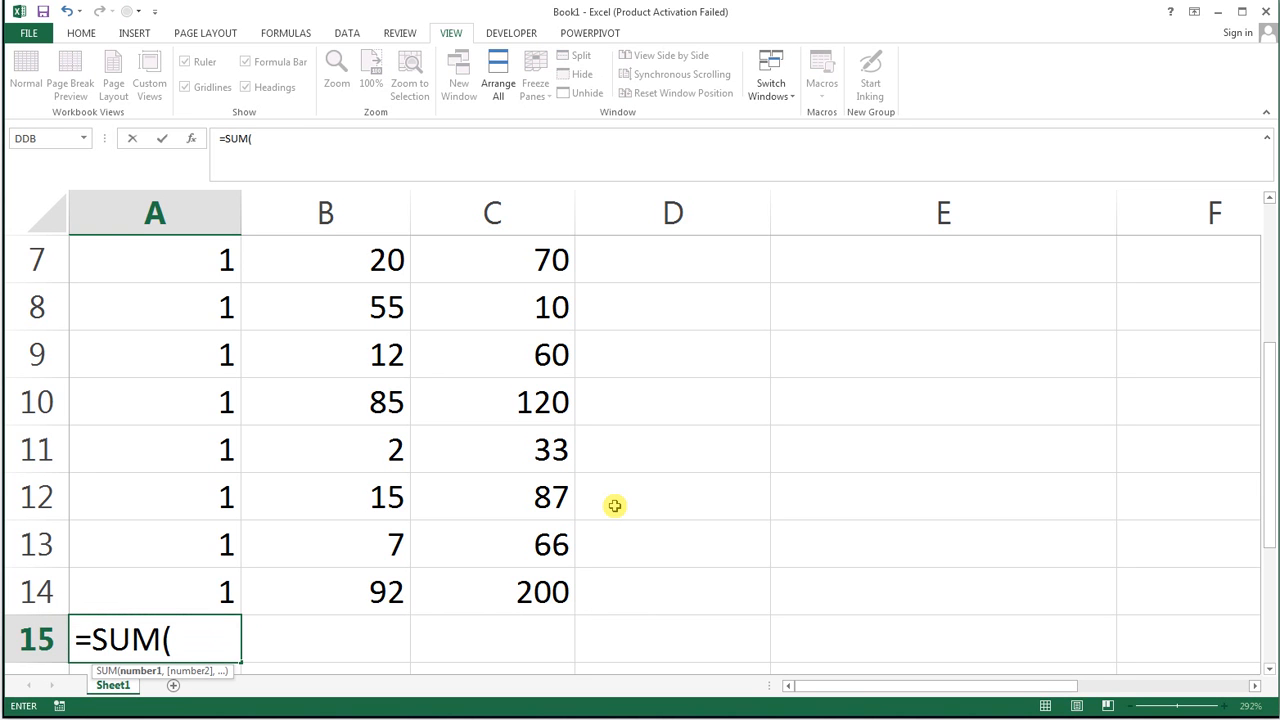
pyautogui.press('Up')
pyautogui.hotkey('shift', 'Up')
pyautogui.hotkey('shift', 'Up')
pyautogui.hotkey('shift', 'Up')
pyautogui.hotkey('shift', 'Up')
pyautogui.hotkey('shift', 'Up')
pyautogui.hotkey('shift', 'Up')
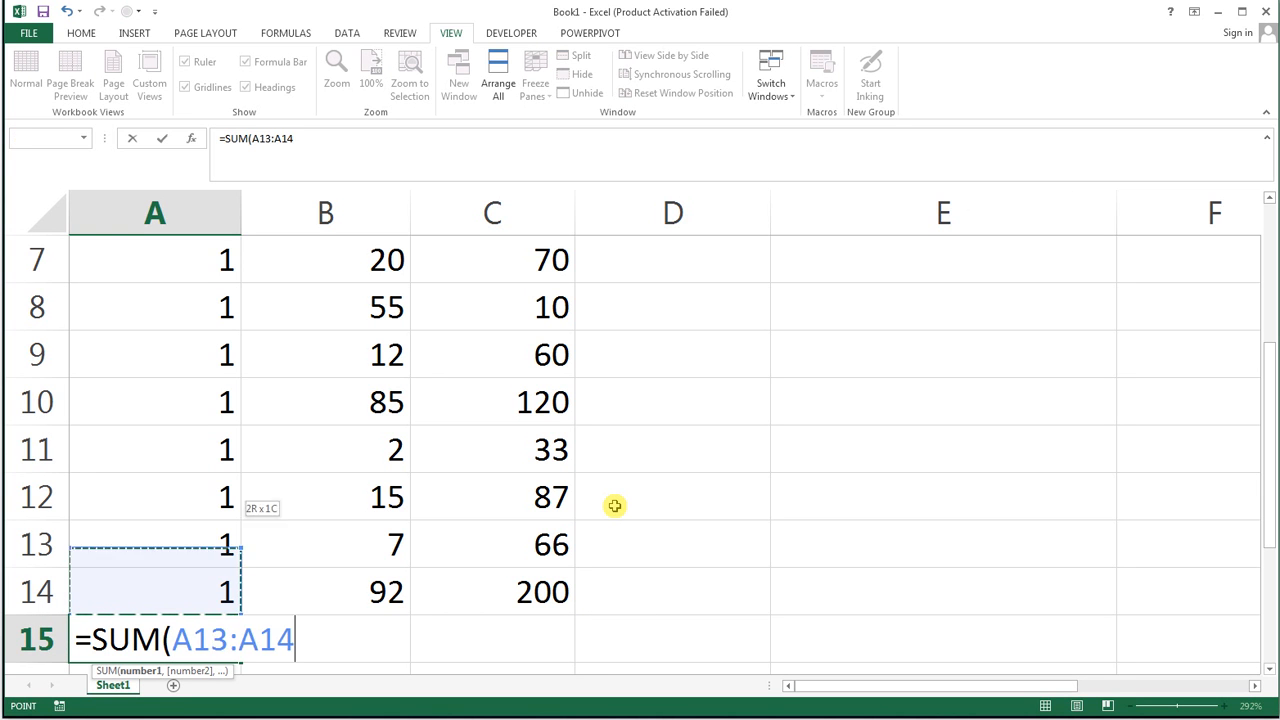
pyautogui.hotkey('shift', 'Up')
pyautogui.hotkey('shift', 'Up')
pyautogui.hotkey('shift', 'Up')
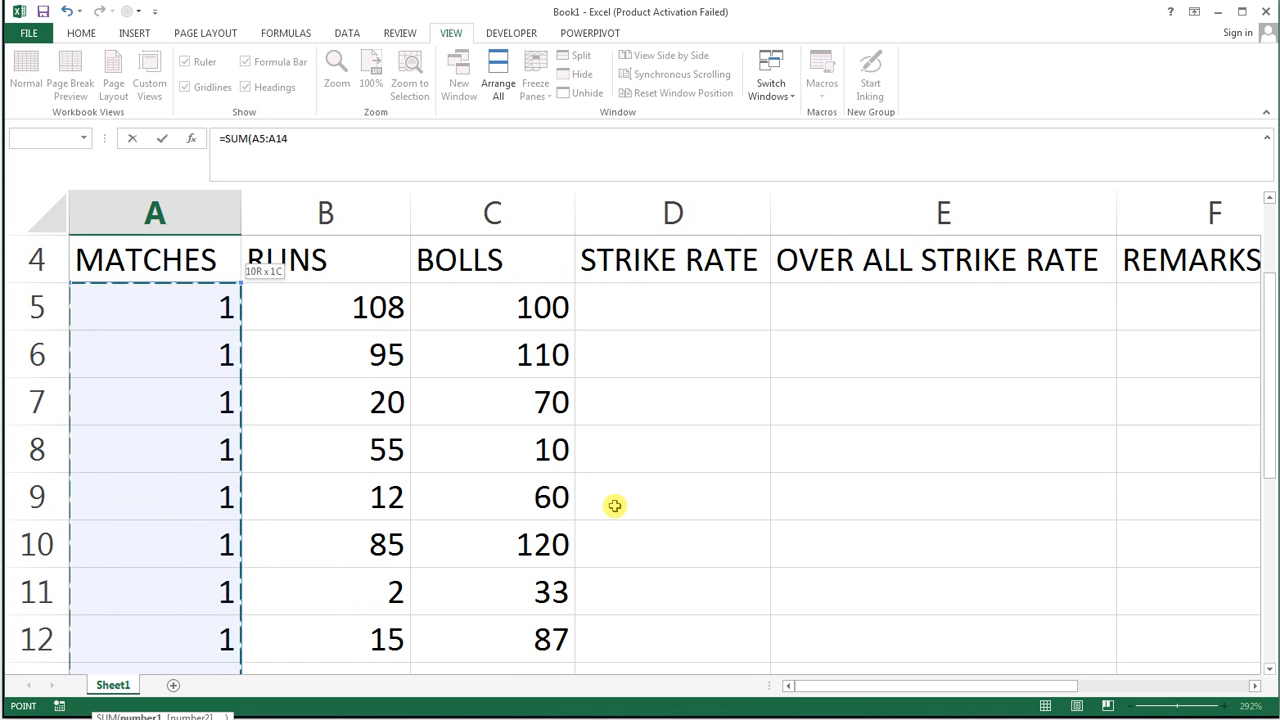
pyautogui.write(')')
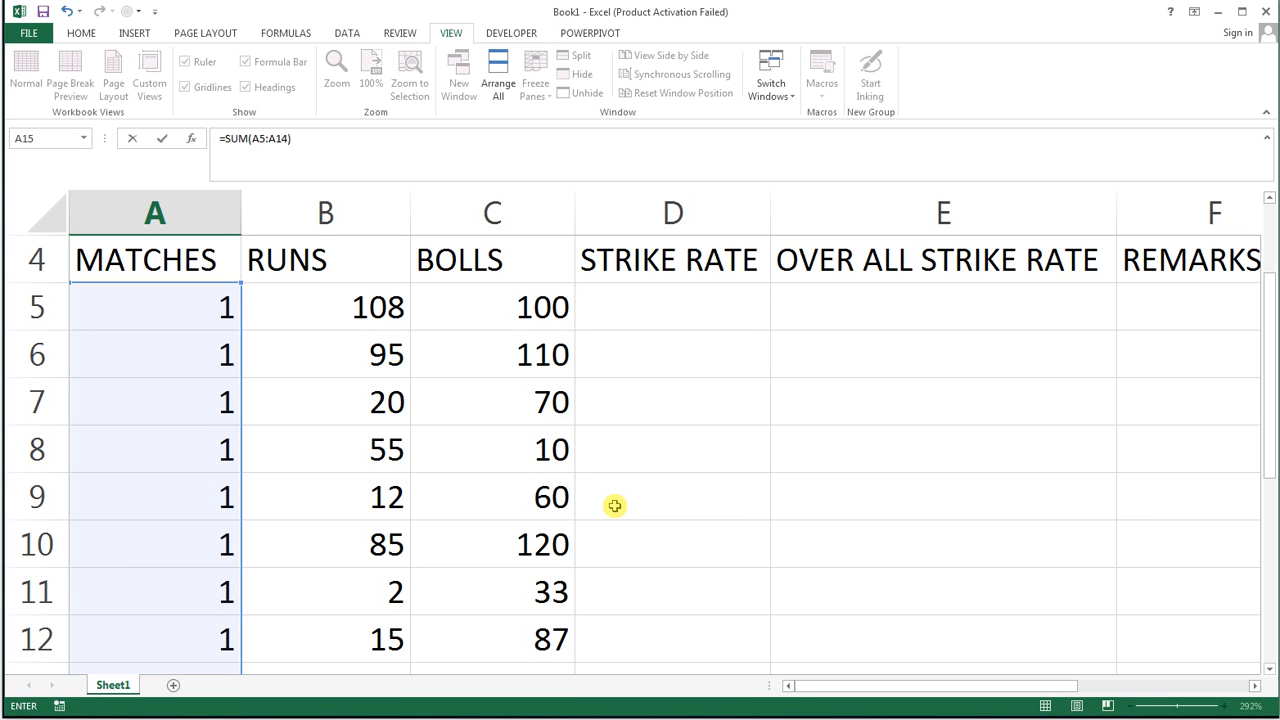
pyautogui.press('Return')
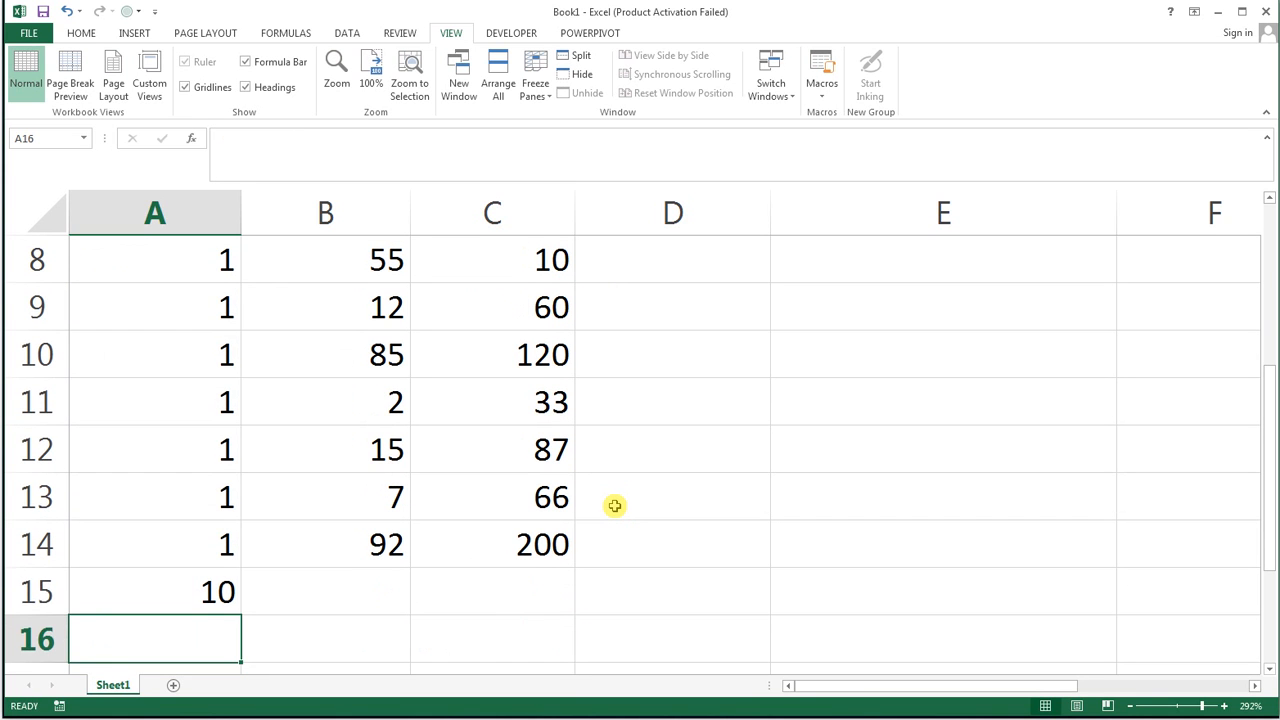
# Fill the total formula from A15 across to B15 and C15 for the RUNS and BOLLS columns.
pyautogui.press('Up')
pyautogui.hotkey('shift', 'Right')
pyautogui.hotkey('shift', 'Right')
pyautogui.moveTo(123, 591); pyautogui.dragTo(469, 594)
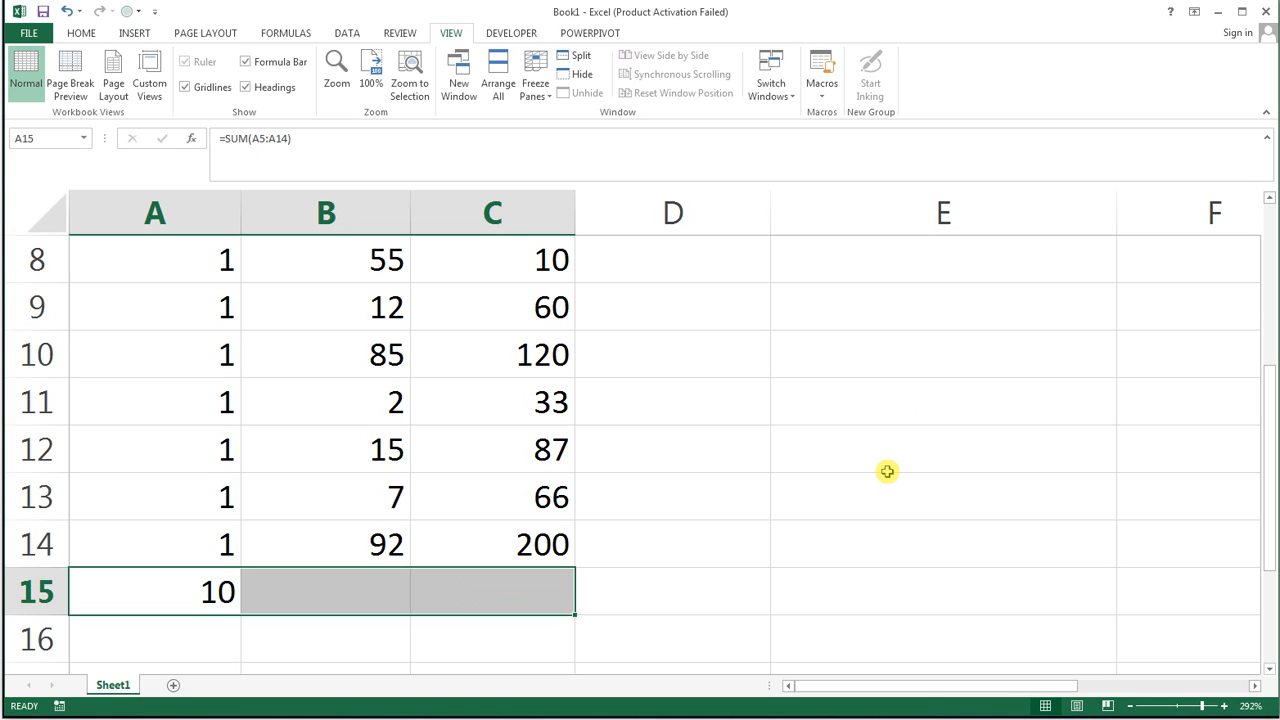
pyautogui.hotkey('ctrl', 'r')
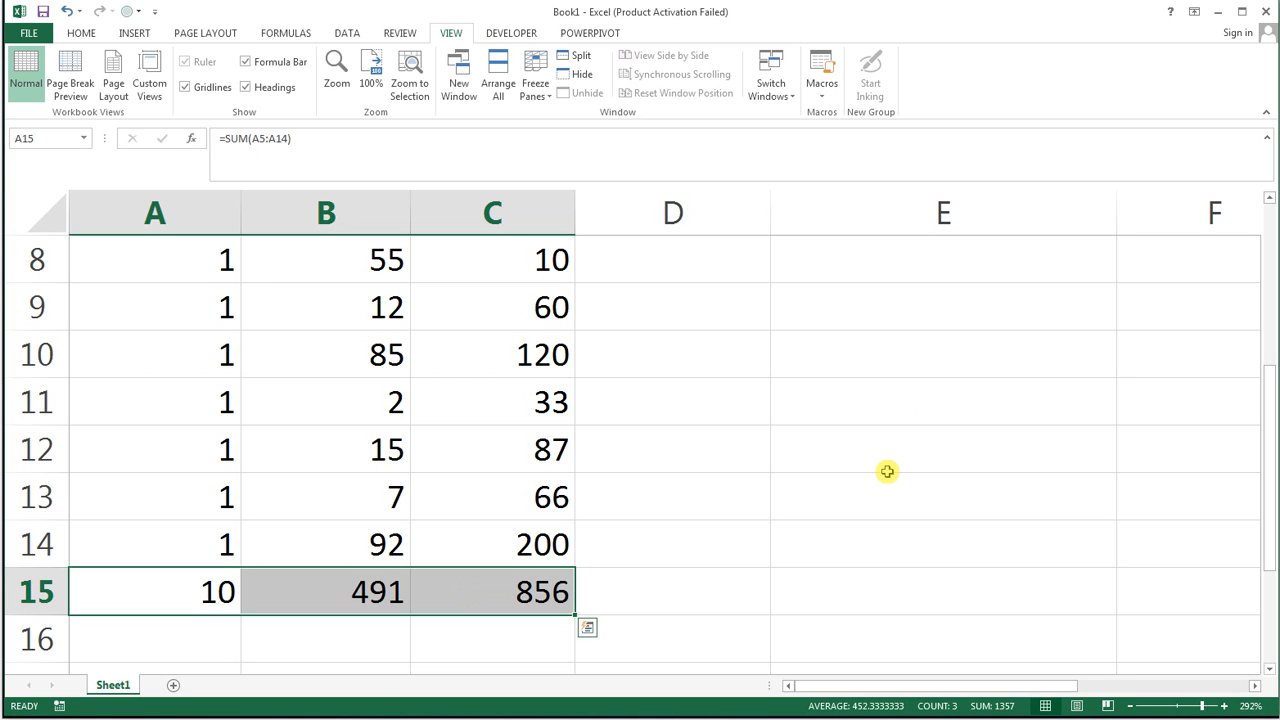
pyautogui.hotkey('ctrl', 'q')
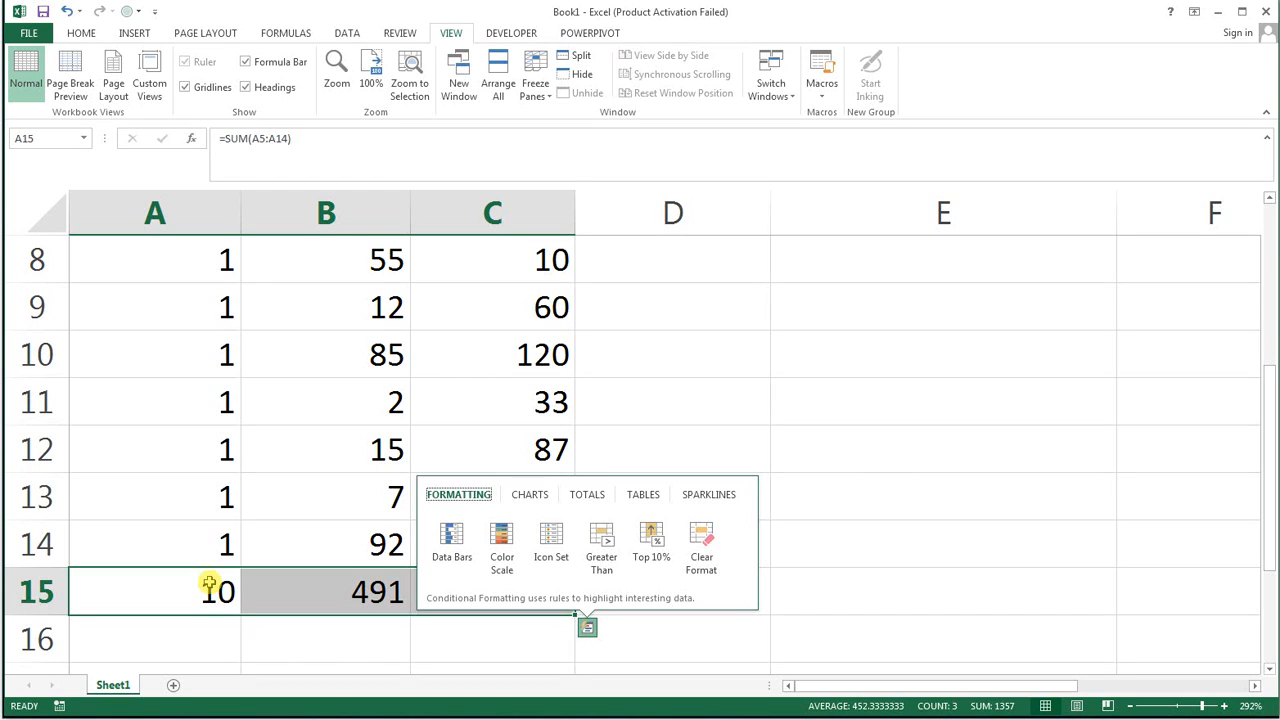
pyautogui.click(648, 314)
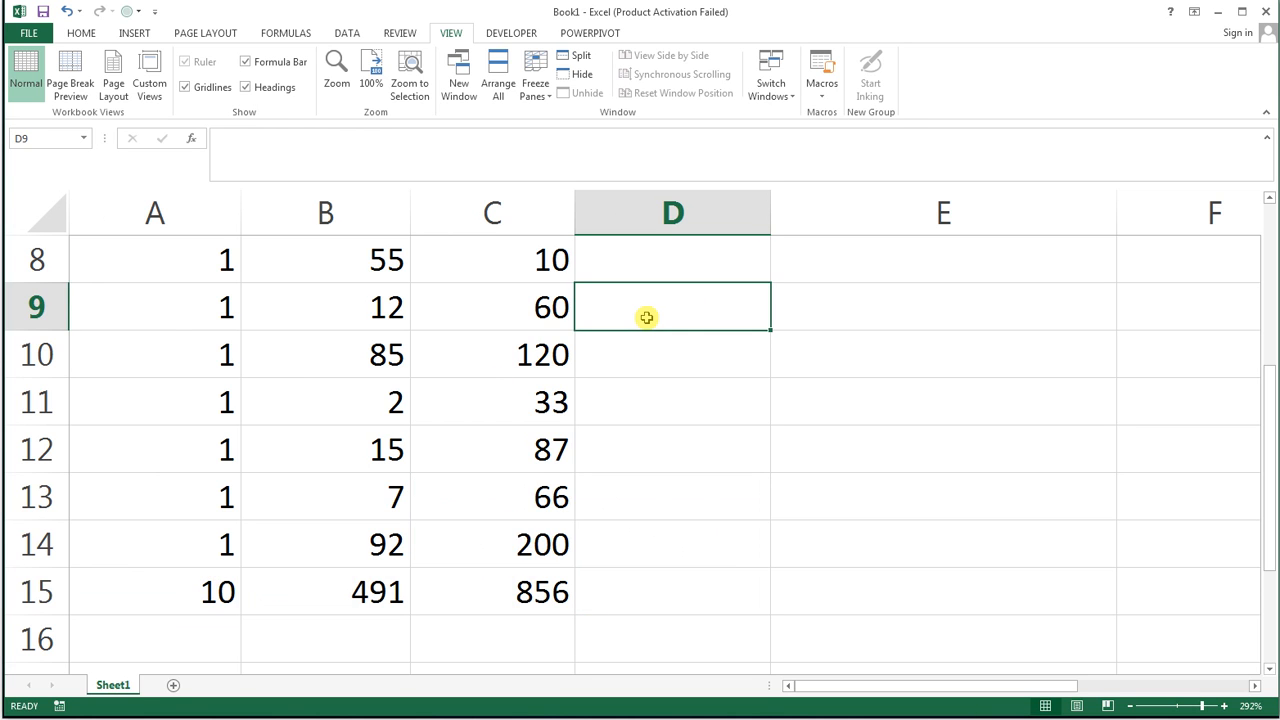
# Calculate the first match's STRIKE RATE in cell D5 with the formula =AVERAGE(B5:C5).
pyautogui.scroll(2, 646, 317)
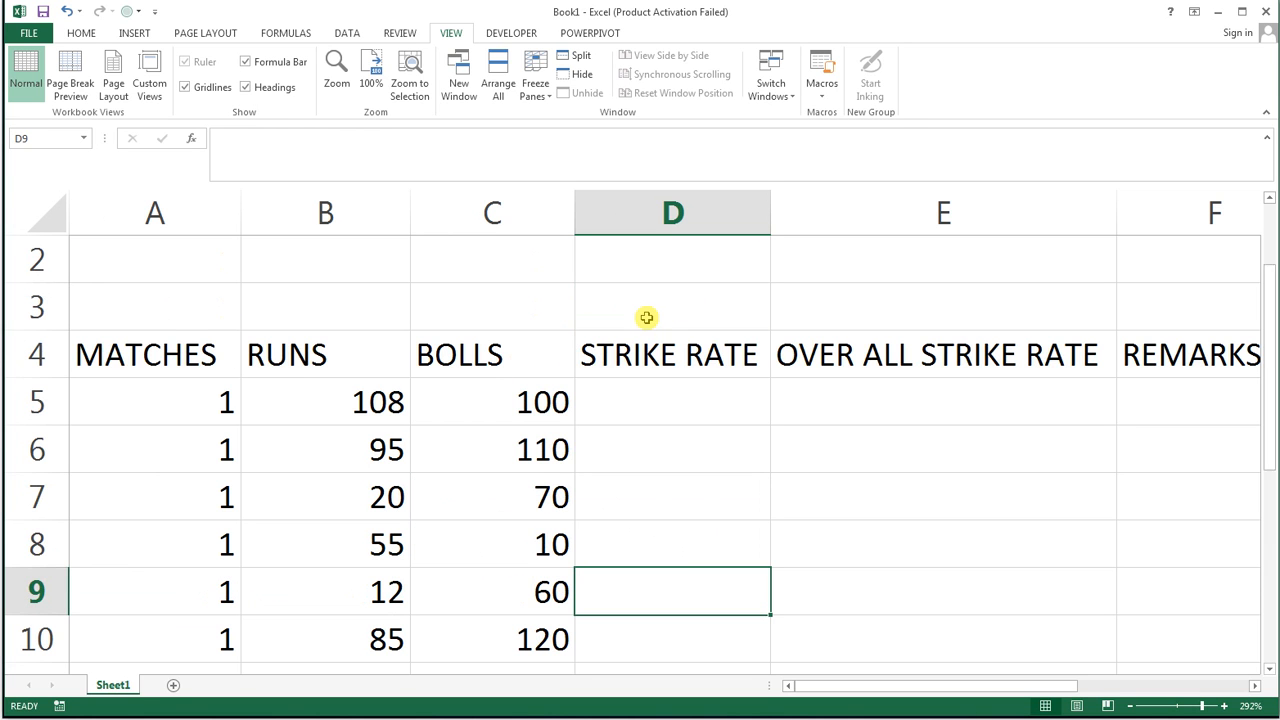
pyautogui.click(656, 409)
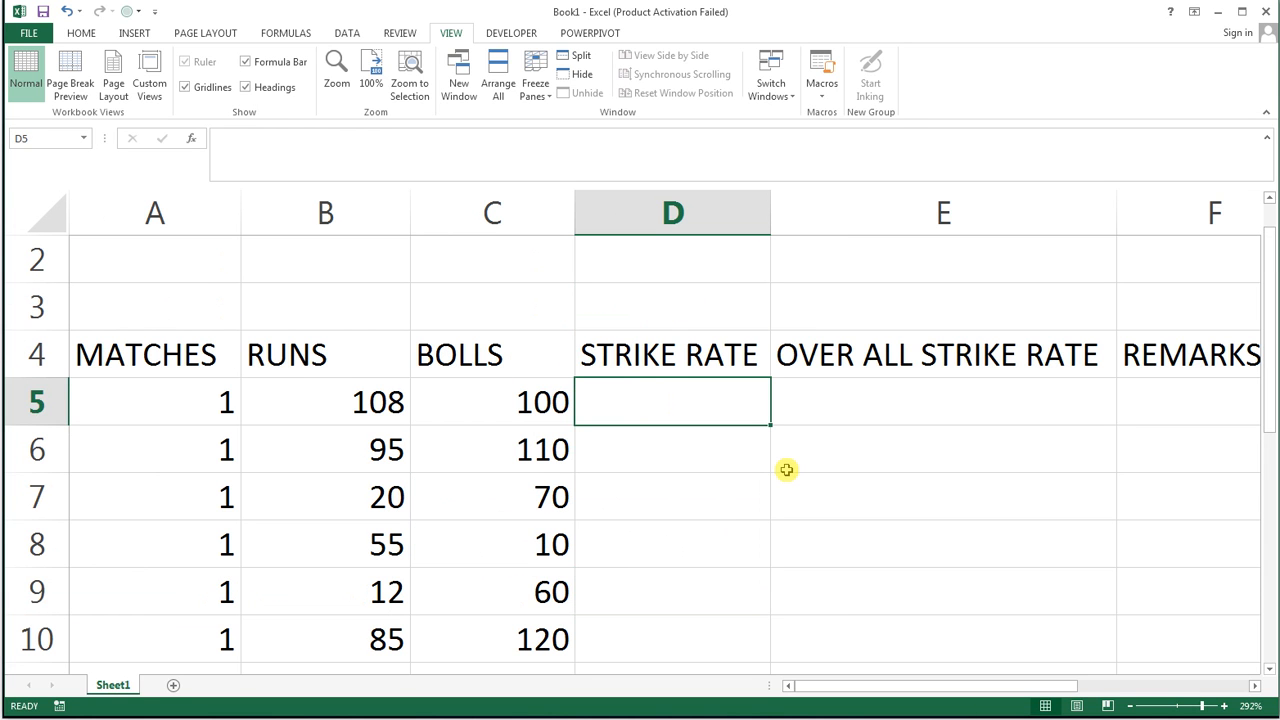
pyautogui.write('=AV')
pyautogui.press('Down')
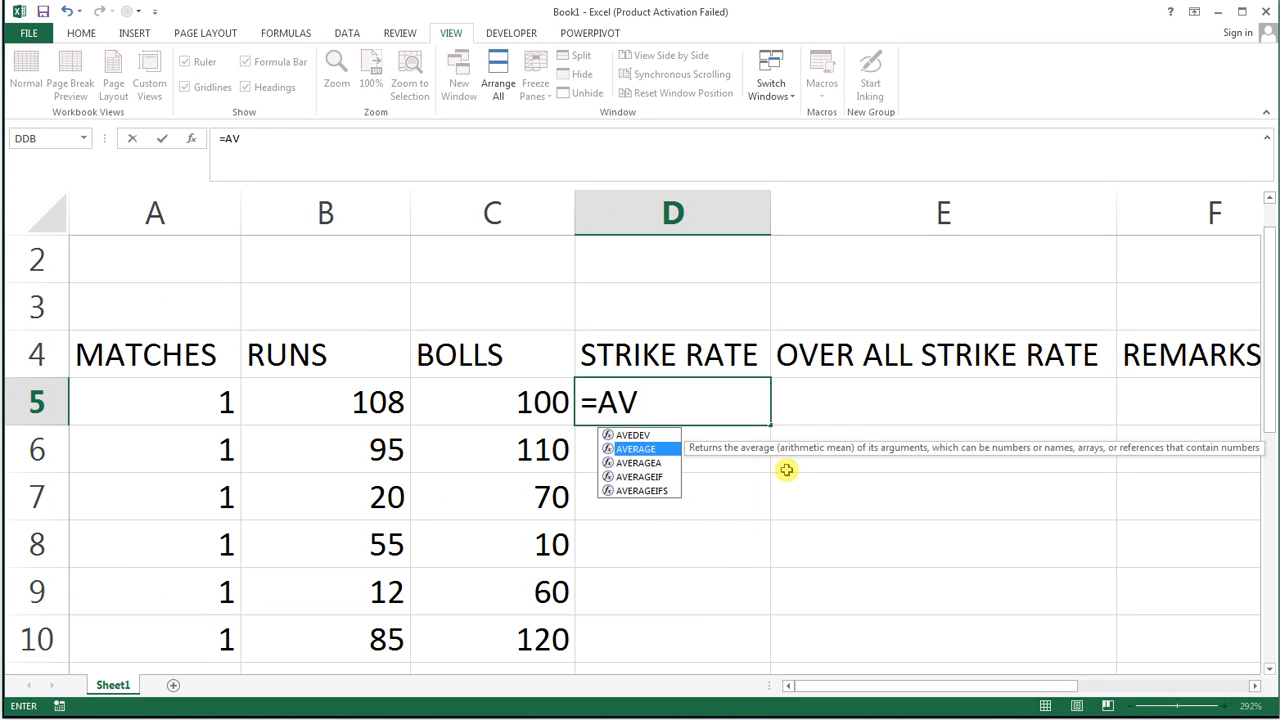
pyautogui.press('Tab')
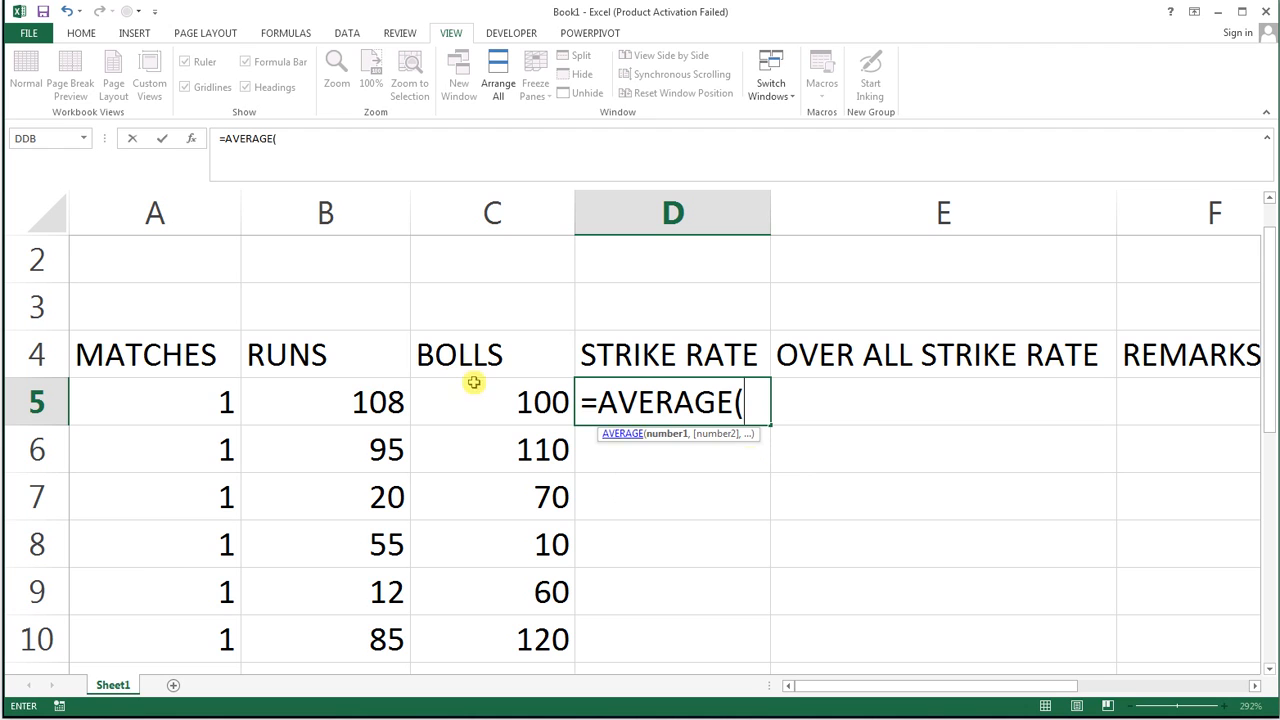
pyautogui.click(388, 398)
pyautogui.moveTo(434, 396); pyautogui.dragTo(451, 395)
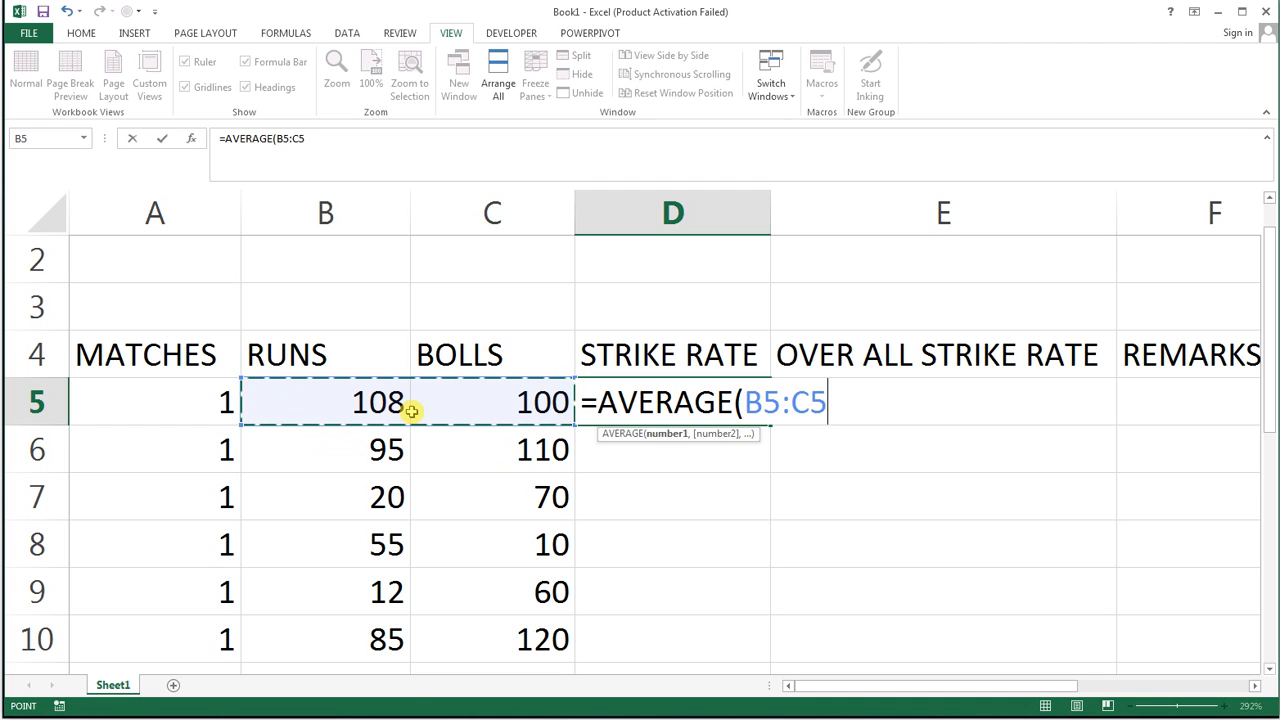
pyautogui.write(')')
pyautogui.press('Return')
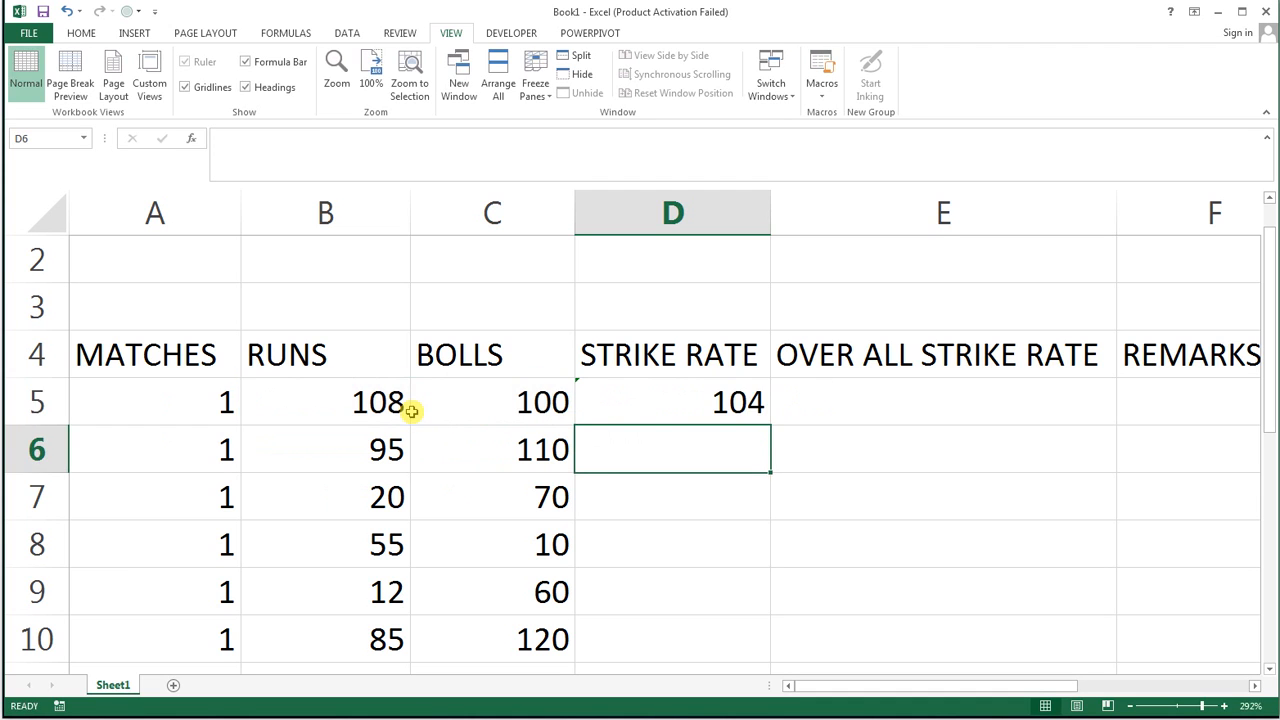
# Copy the strike rate formula from D5 down to D14 for the remaining matches.
pyautogui.click(606, 400)
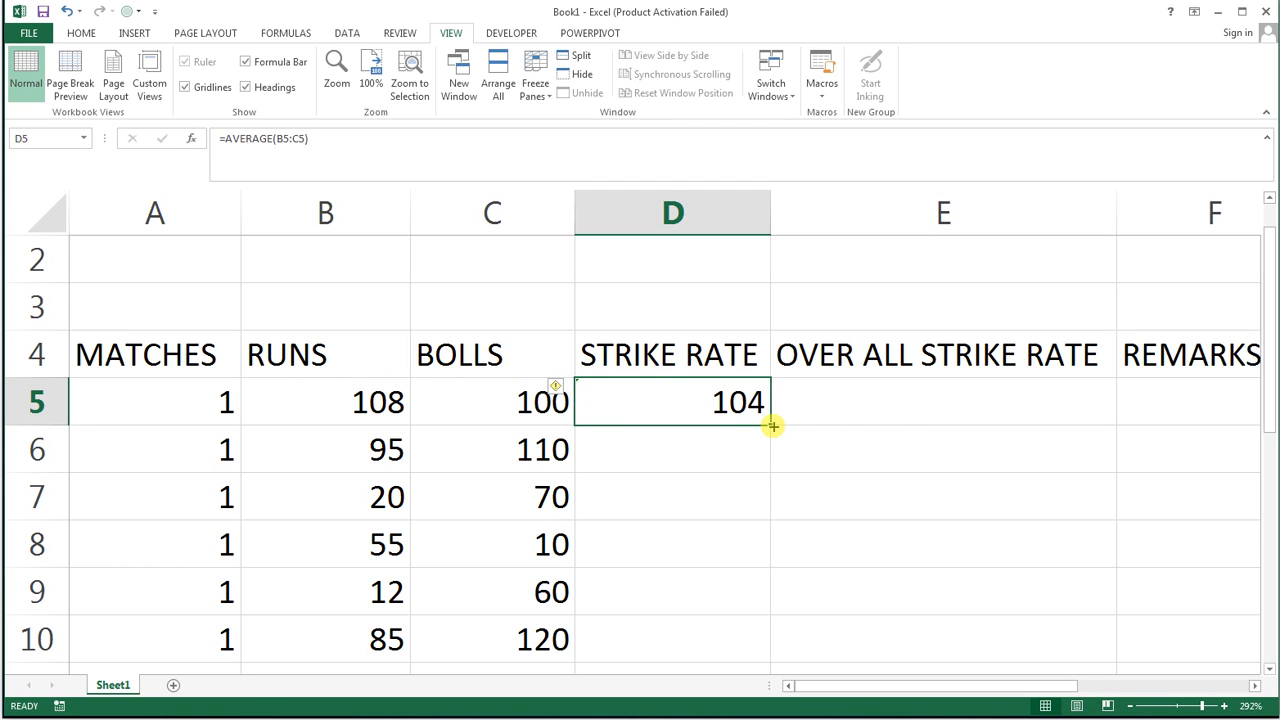
pyautogui.moveTo(773, 426); pyautogui.dragTo(766, 667)
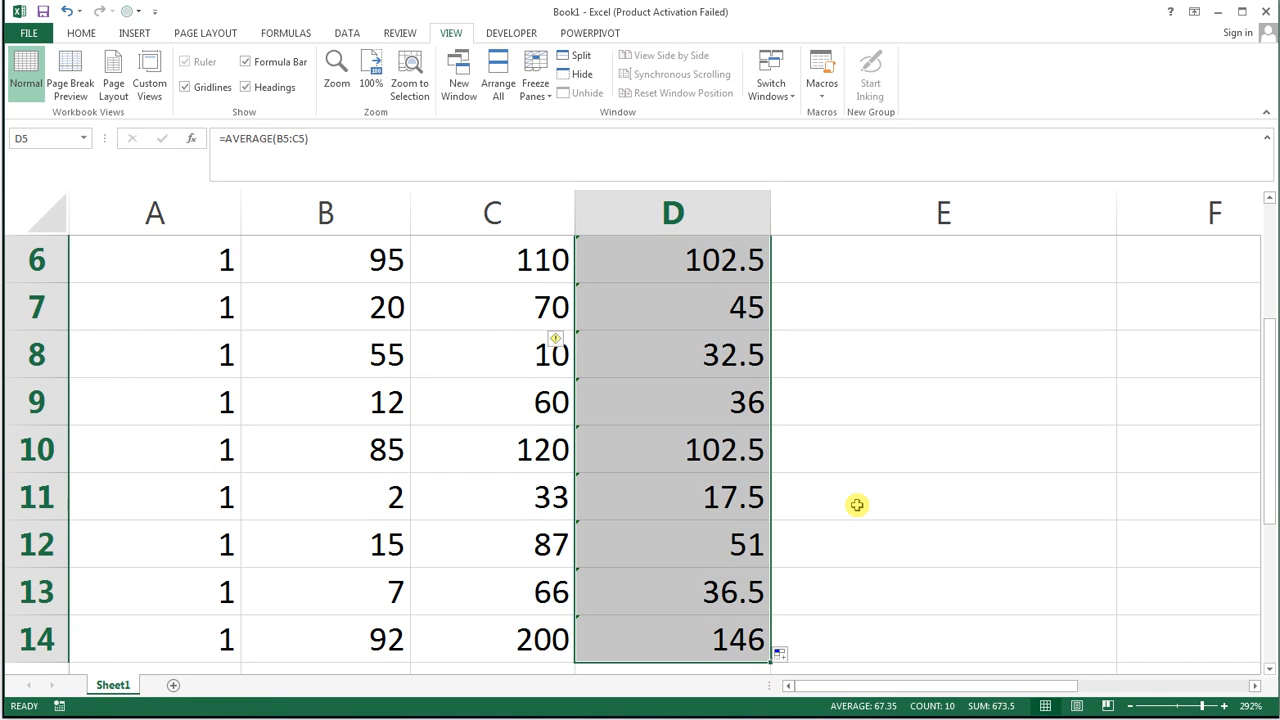
pyautogui.scroll(1, 857, 505)
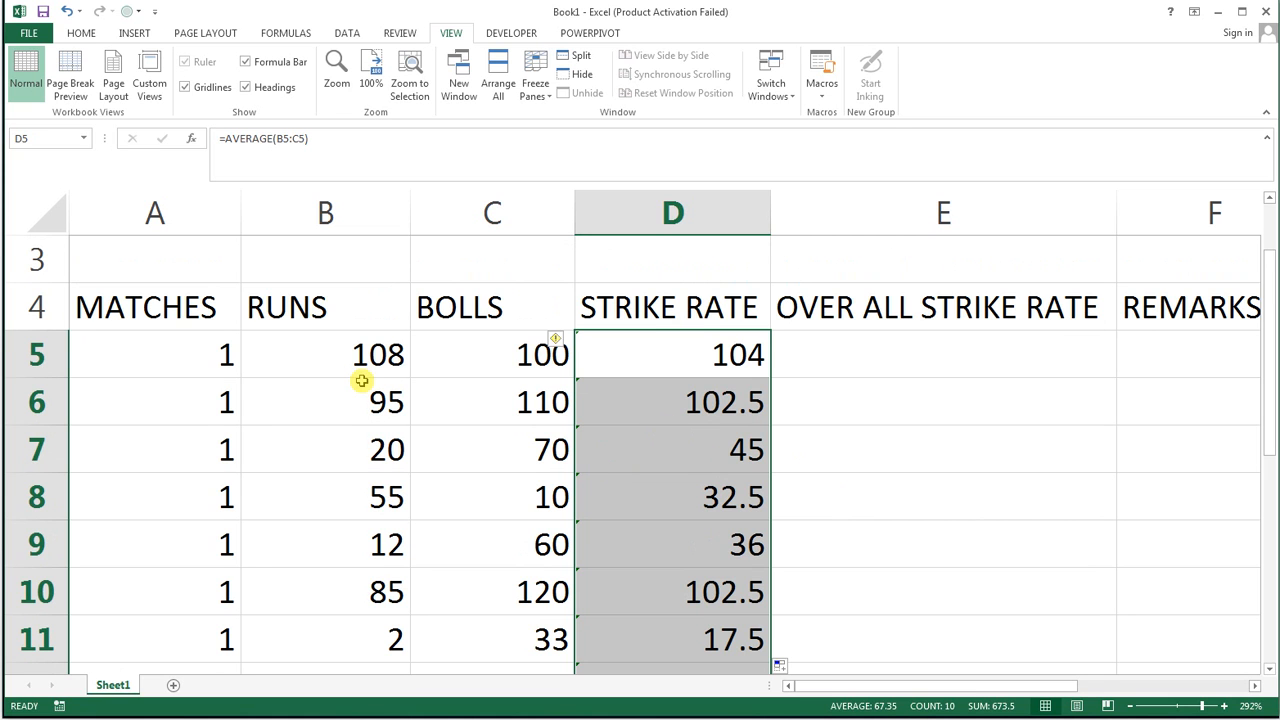
pyautogui.scroll(-3, 640, 400)
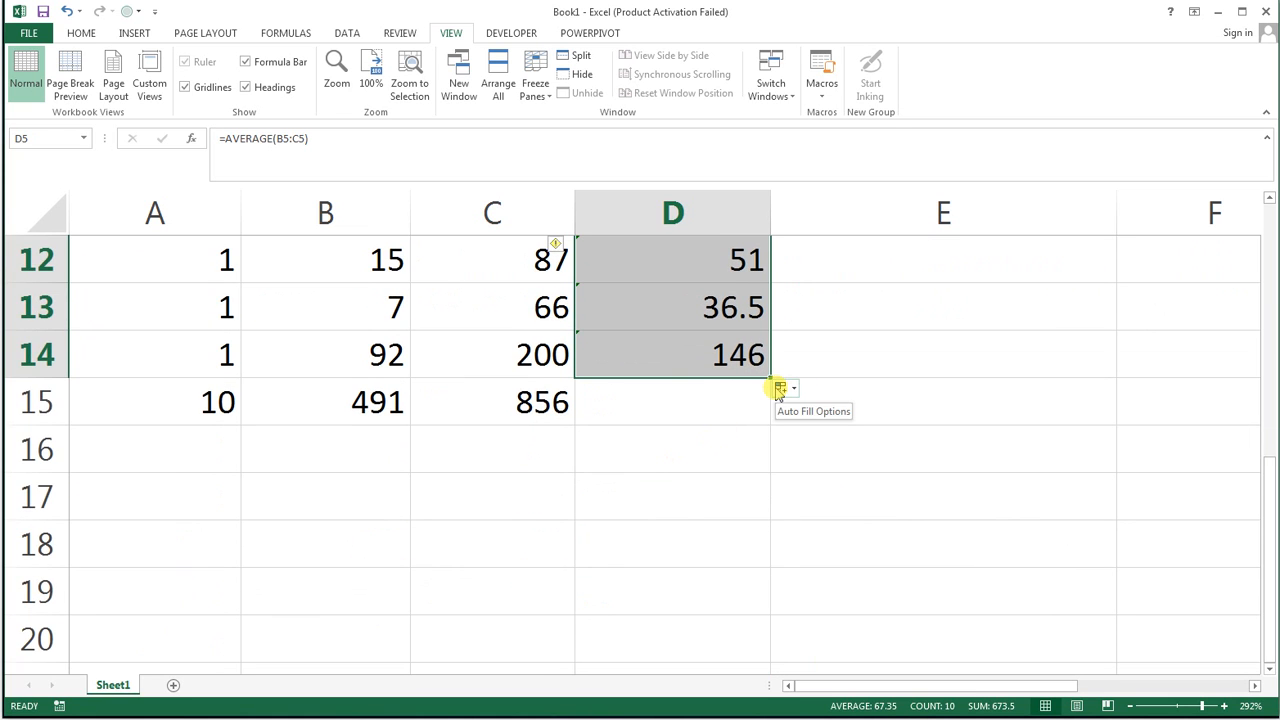
pyautogui.scroll(4, 780, 391)
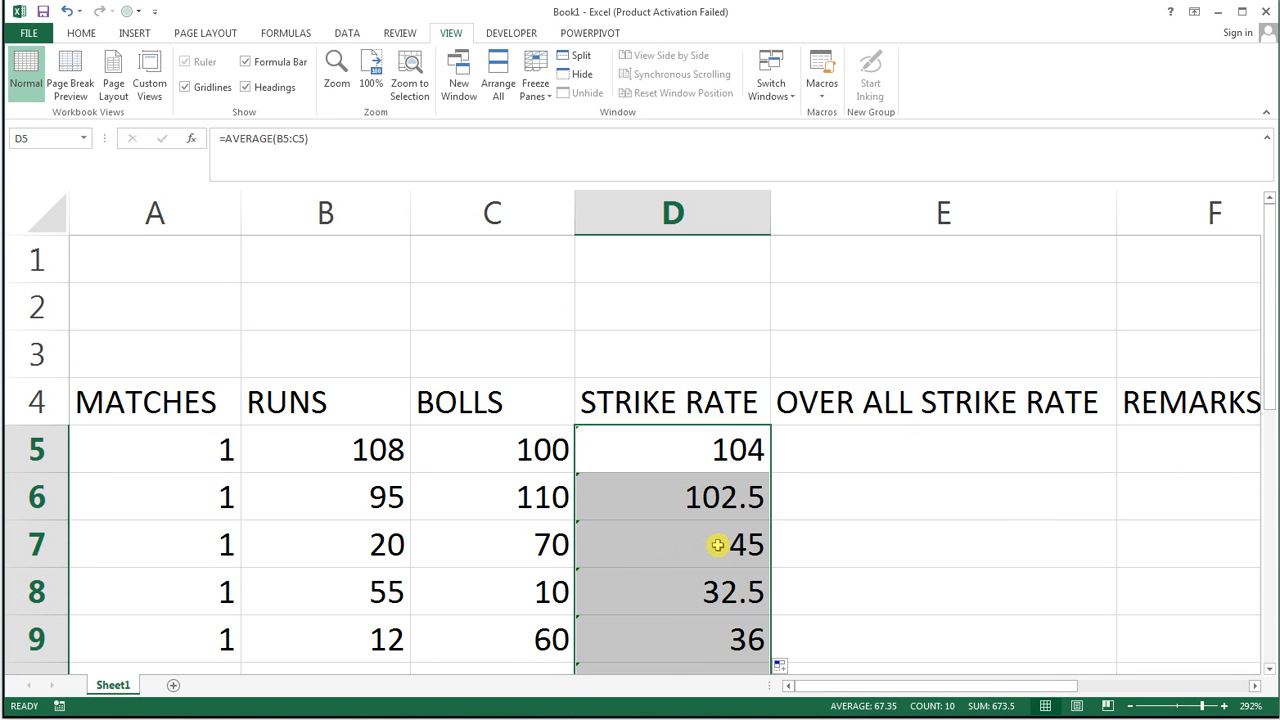
# Merge and center cells E5 to E14 under the OVER ALL STRIKE RATE heading.
pyautogui.click(865, 435)
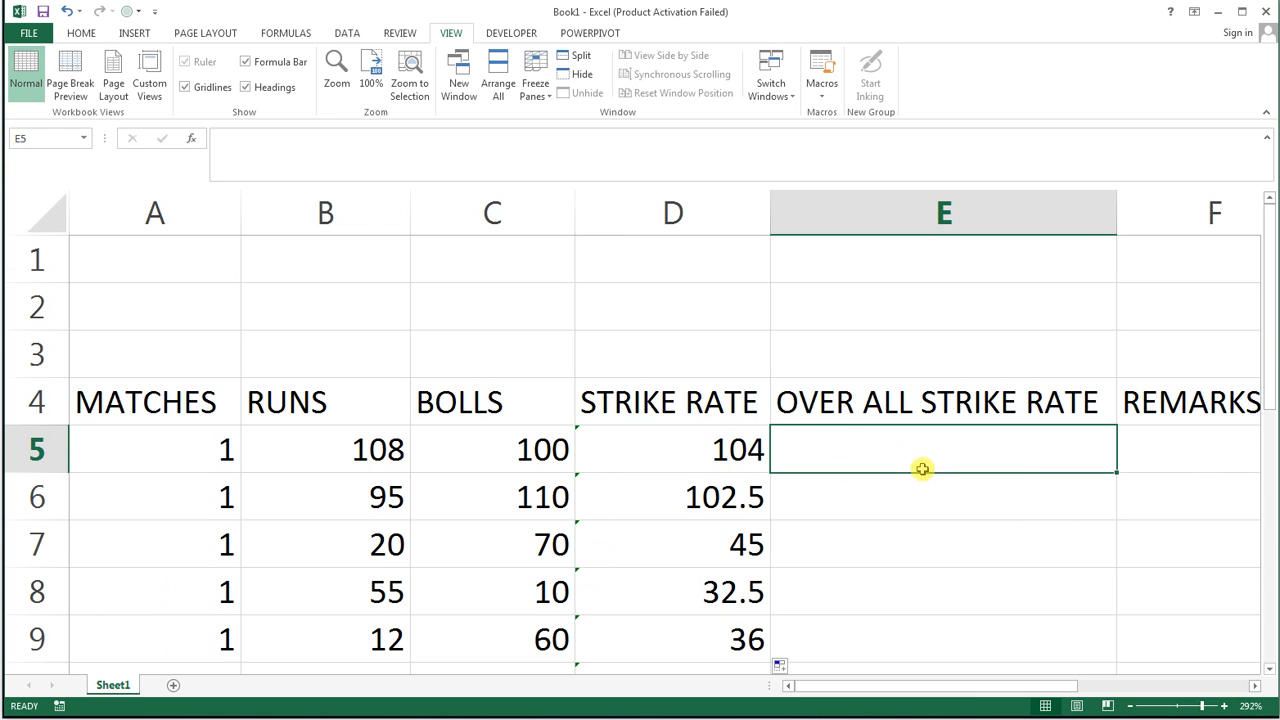
pyautogui.scroll(-2, 922, 469)
pyautogui.scroll(2, 923, 466)
pyautogui.scroll(-2, 908, 489)
pyautogui.scroll(-2, 910, 490)
pyautogui.moveTo(906, 320); pyautogui.dragTo(888, 246)
pyautogui.moveTo(885, 340); pyautogui.dragTo(883, 352)
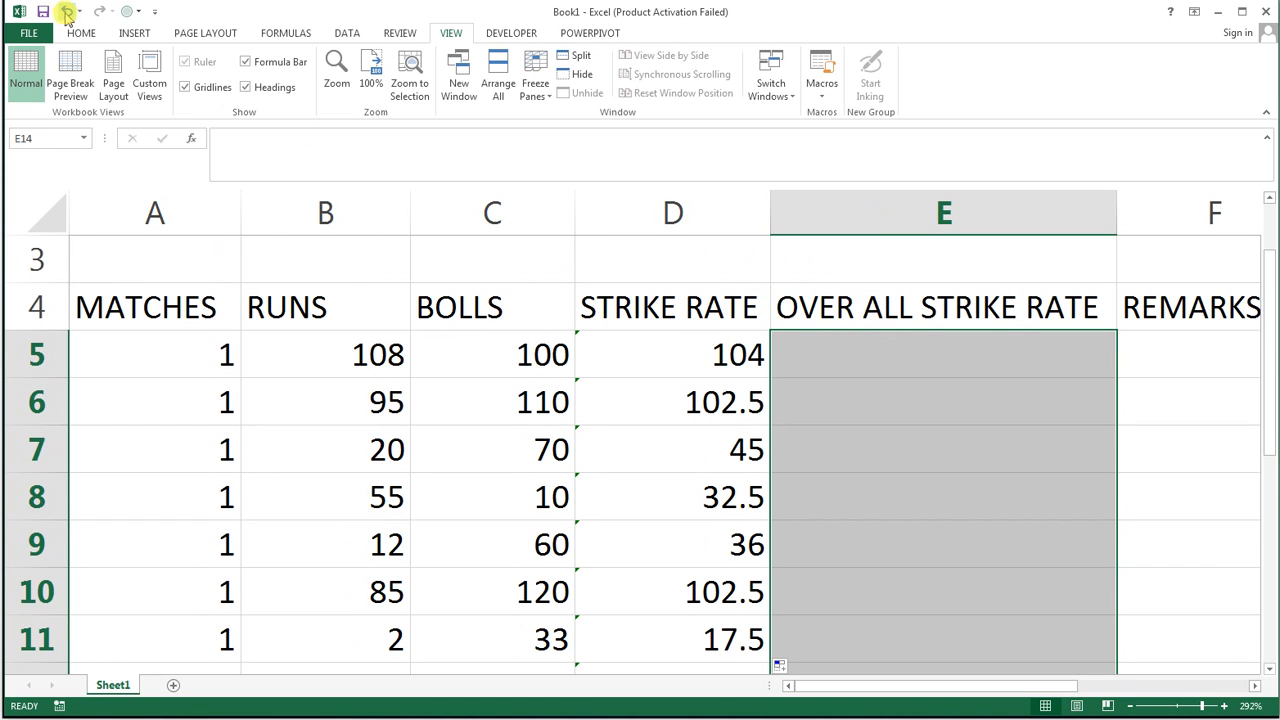
pyautogui.click(80, 33)
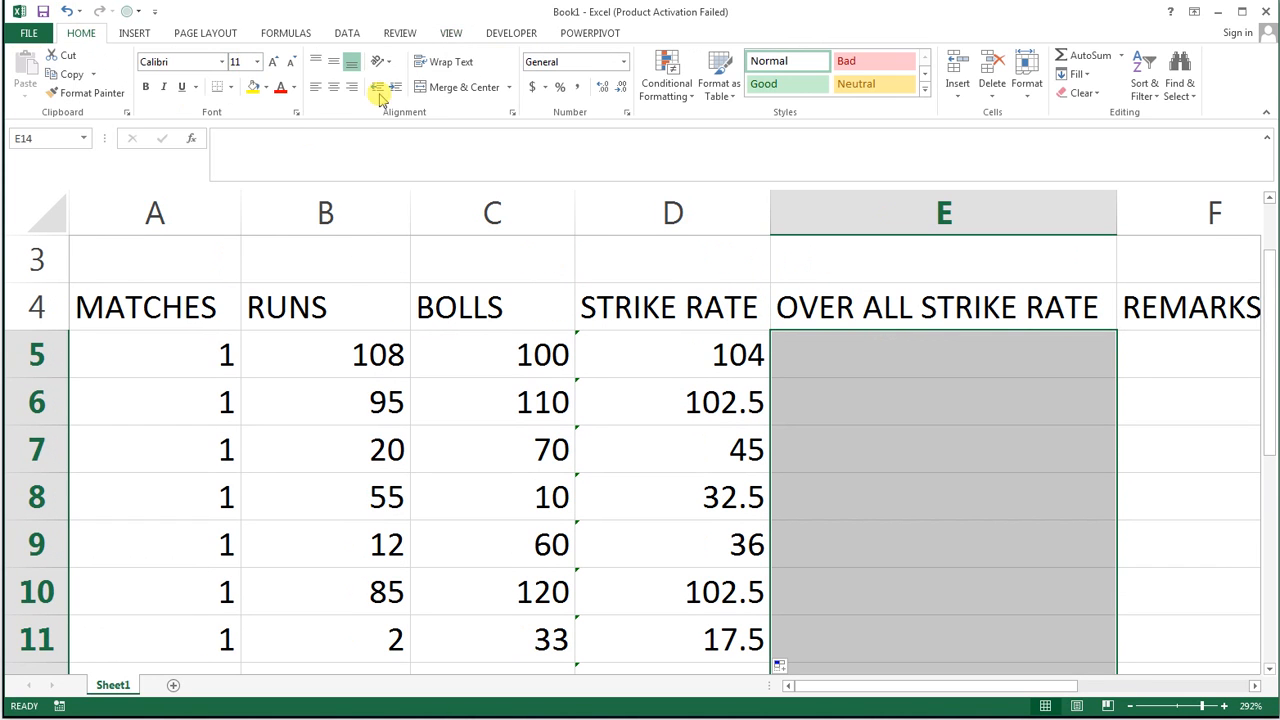
pyautogui.click(464, 87)
# Calculate the overall strike rate in the merged column E cell with the formula =AVERAGE(B15:C15).
pyautogui.scroll(-3, 977, 417)
pyautogui.write('=A')
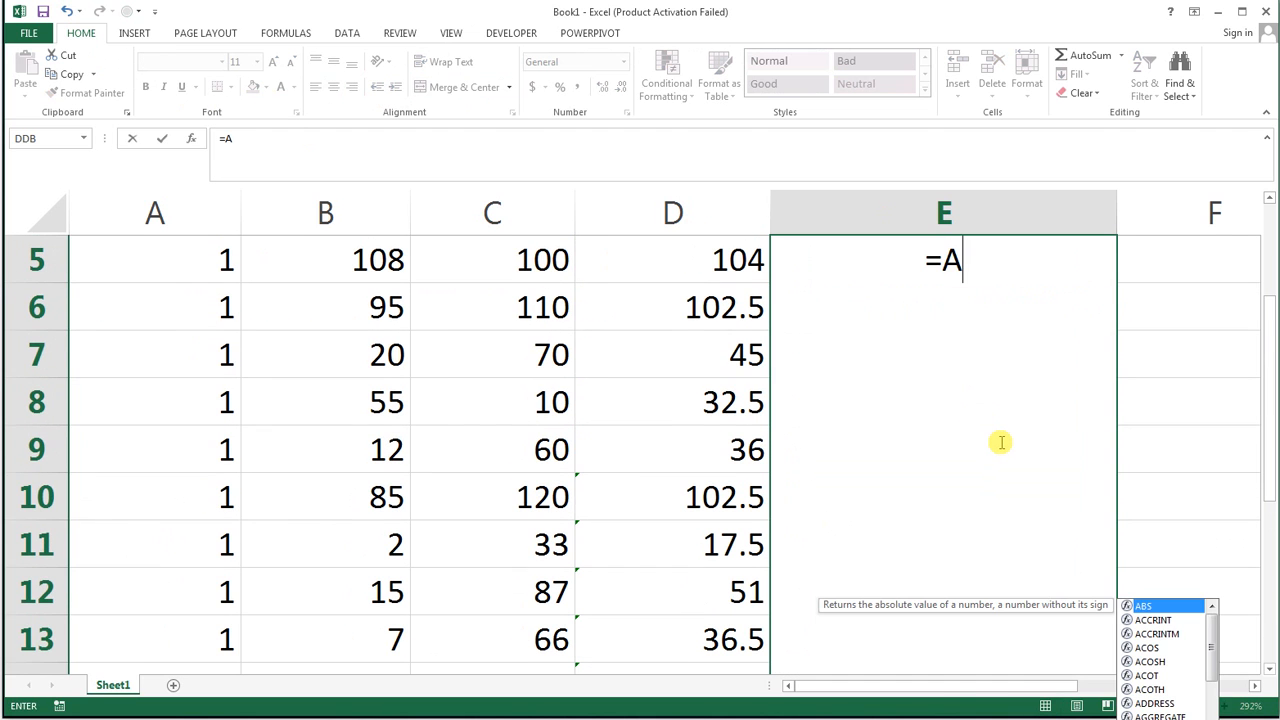
pyautogui.write('V')
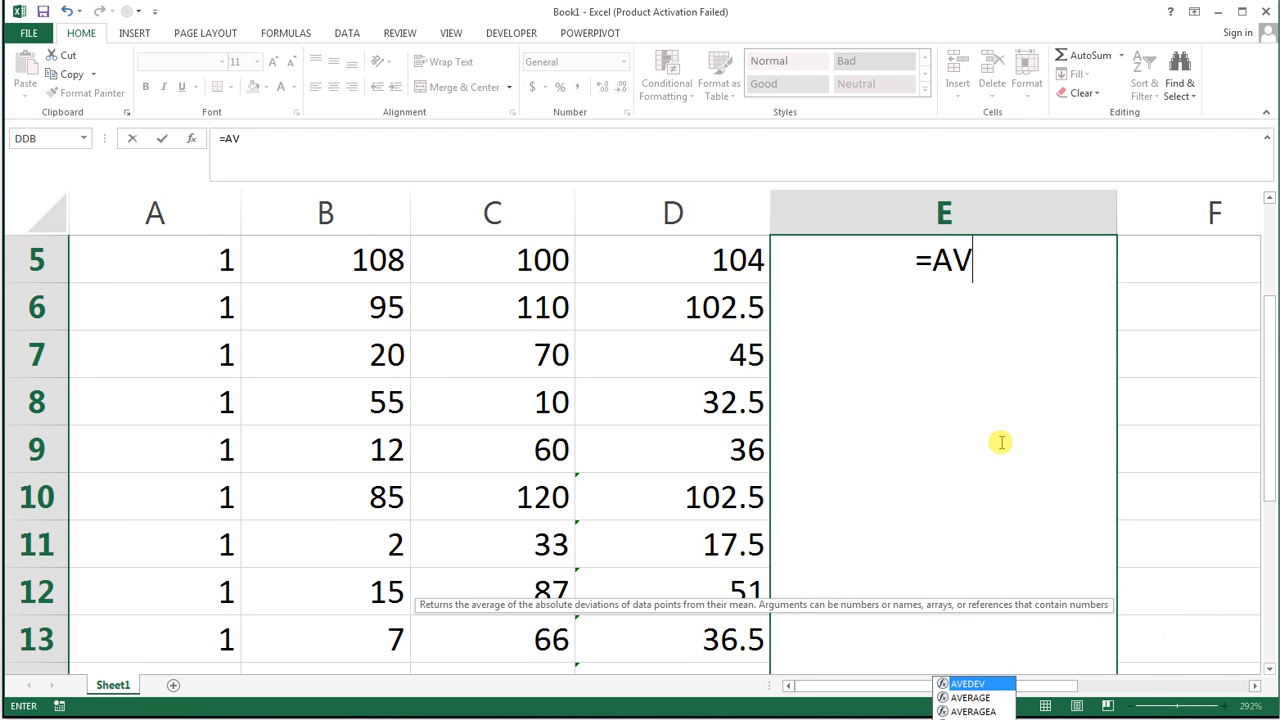
pyautogui.press('Down')
pyautogui.press('Tab')
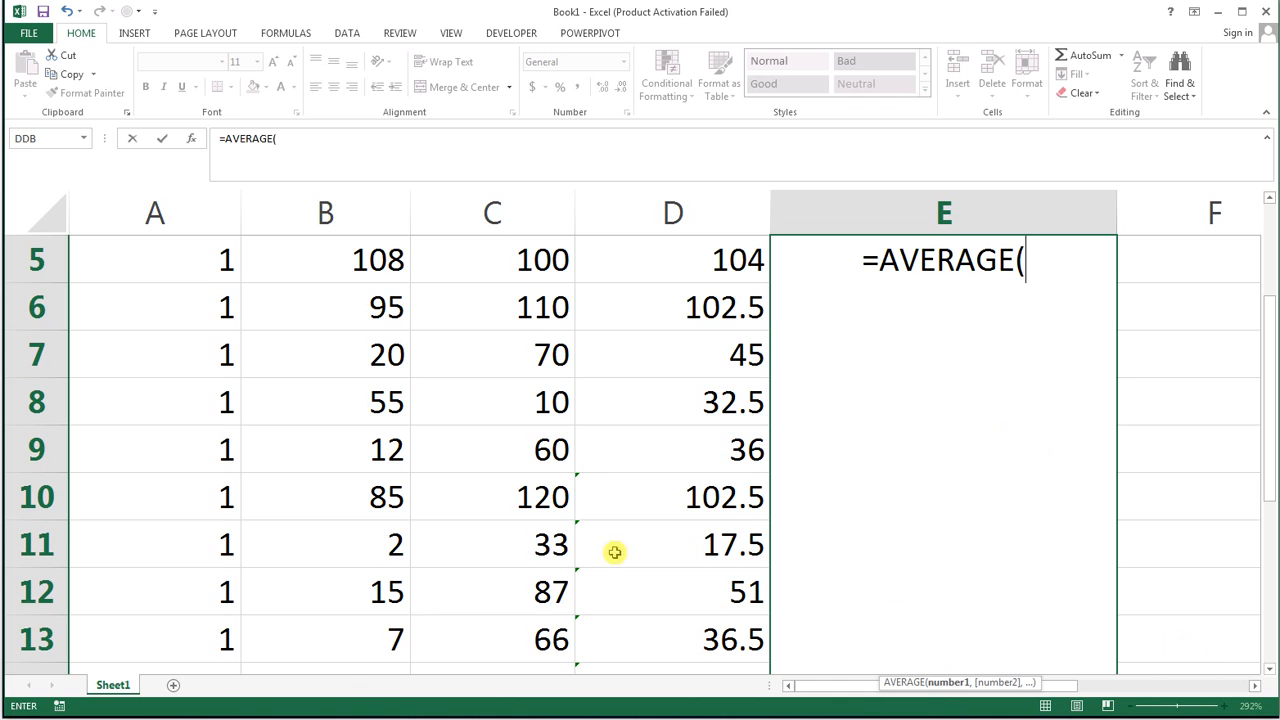
pyautogui.scroll(-3, 562, 501)
pyautogui.moveTo(348, 312); pyautogui.dragTo(416, 313)
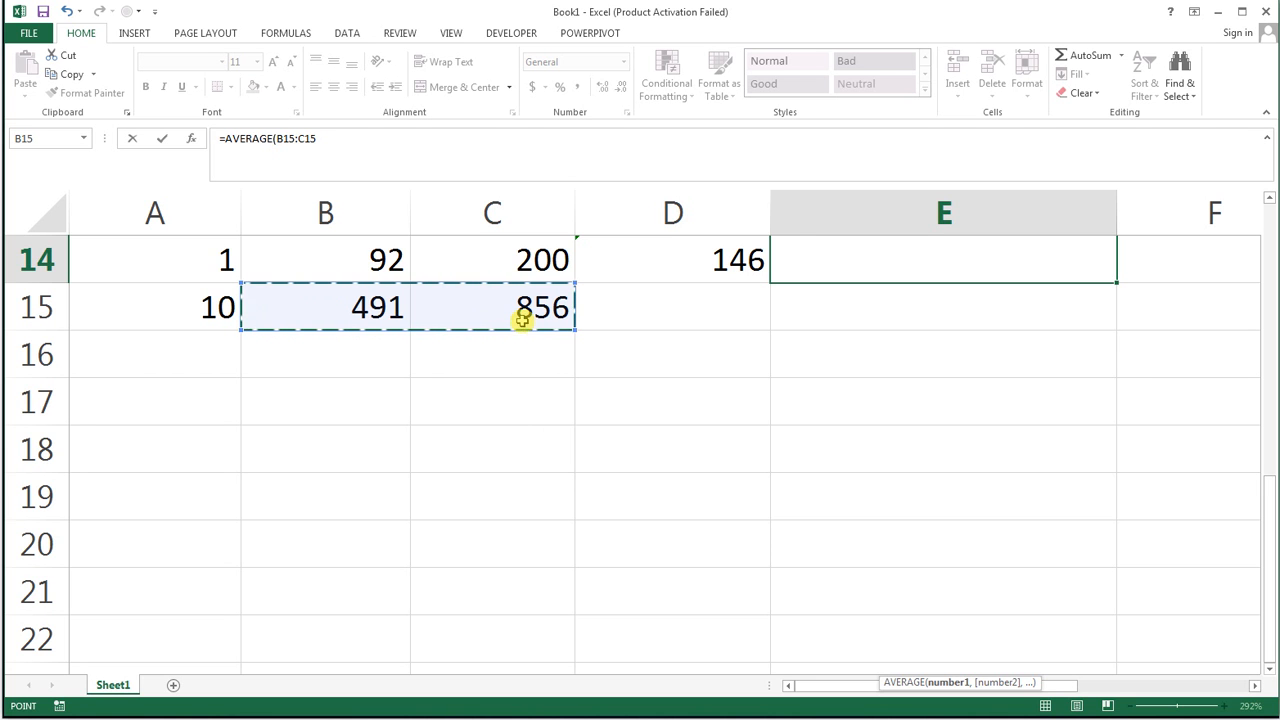
pyautogui.scroll(5, 558, 358)
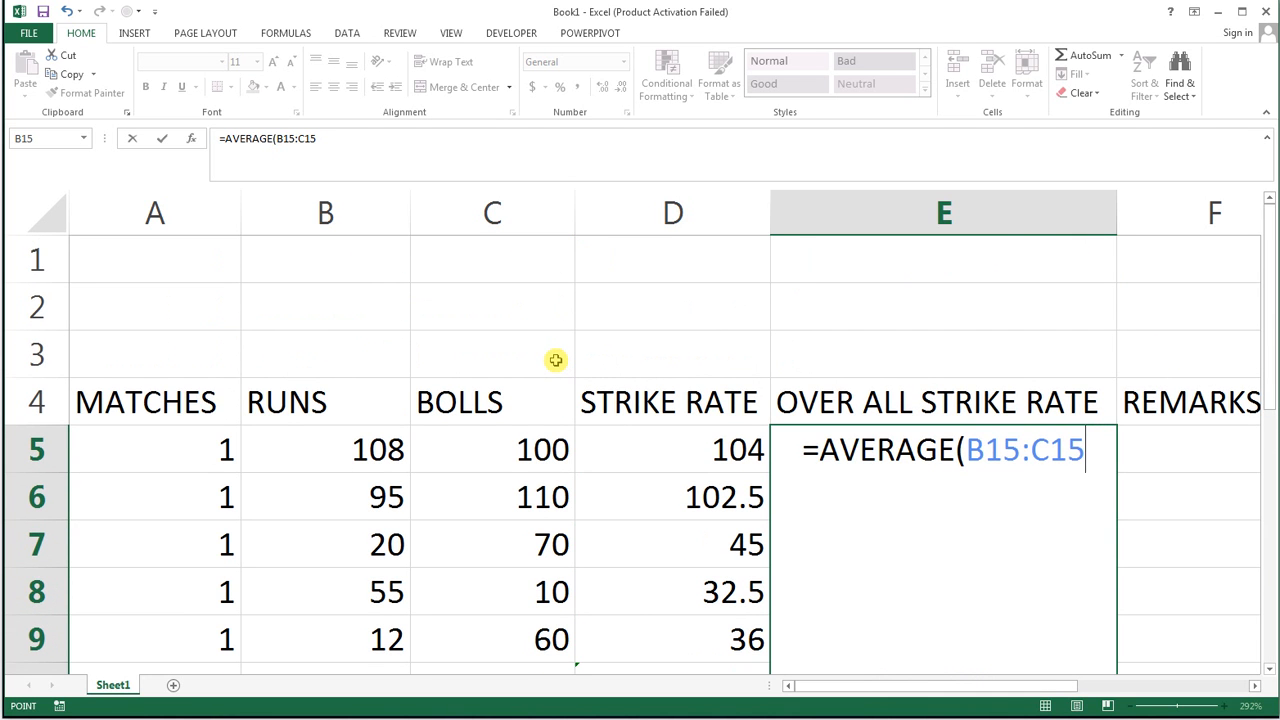
pyautogui.write(')')
pyautogui.press('Return')
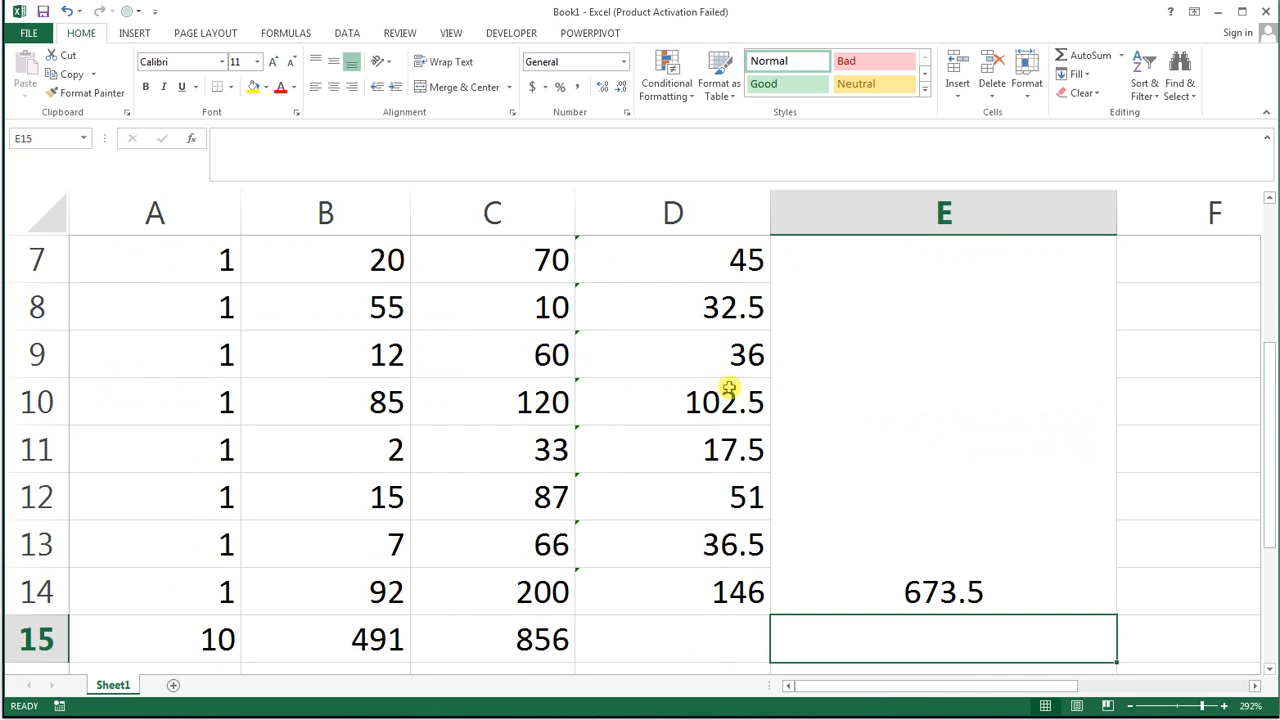
# Middle-align the overall strike rate value vertically within the merged cell E5 to E14.
pyautogui.click(966, 343)
pyautogui.click(333, 62)
pyautogui.scroll(2, 608, 214)
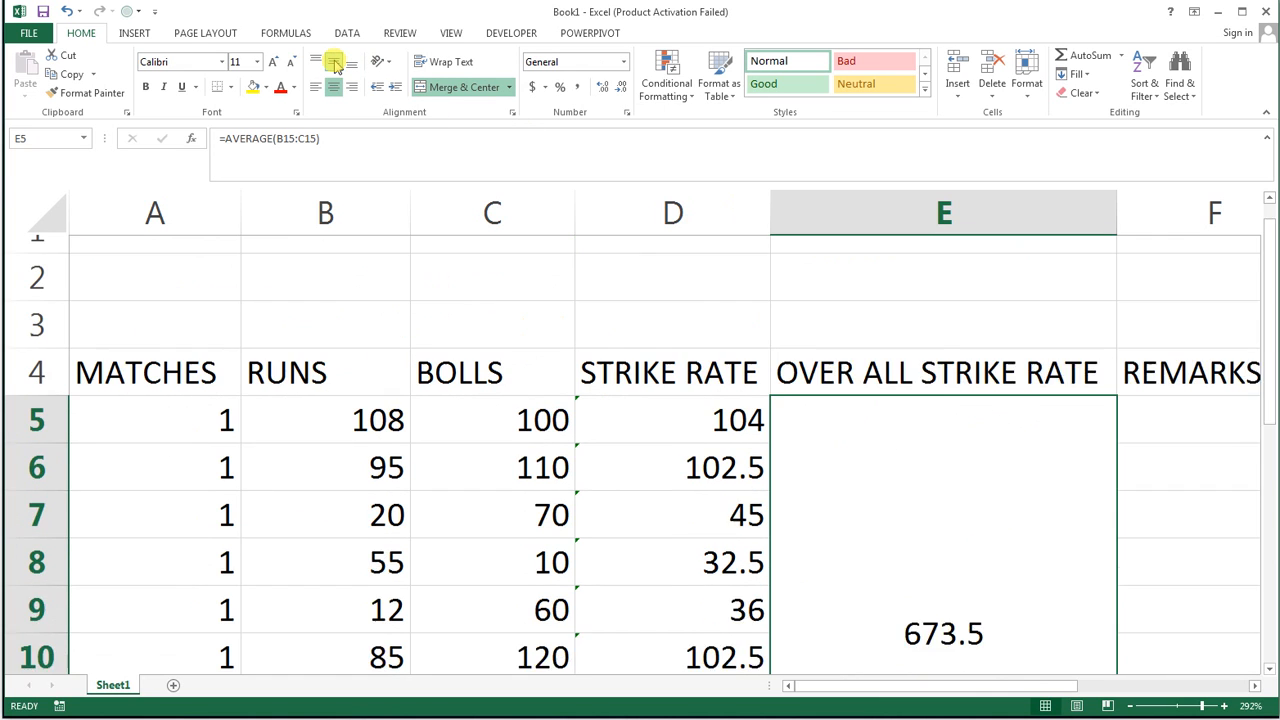
pyautogui.scroll(-1, 603, 253)
pyautogui.scroll(-1, 603, 253)
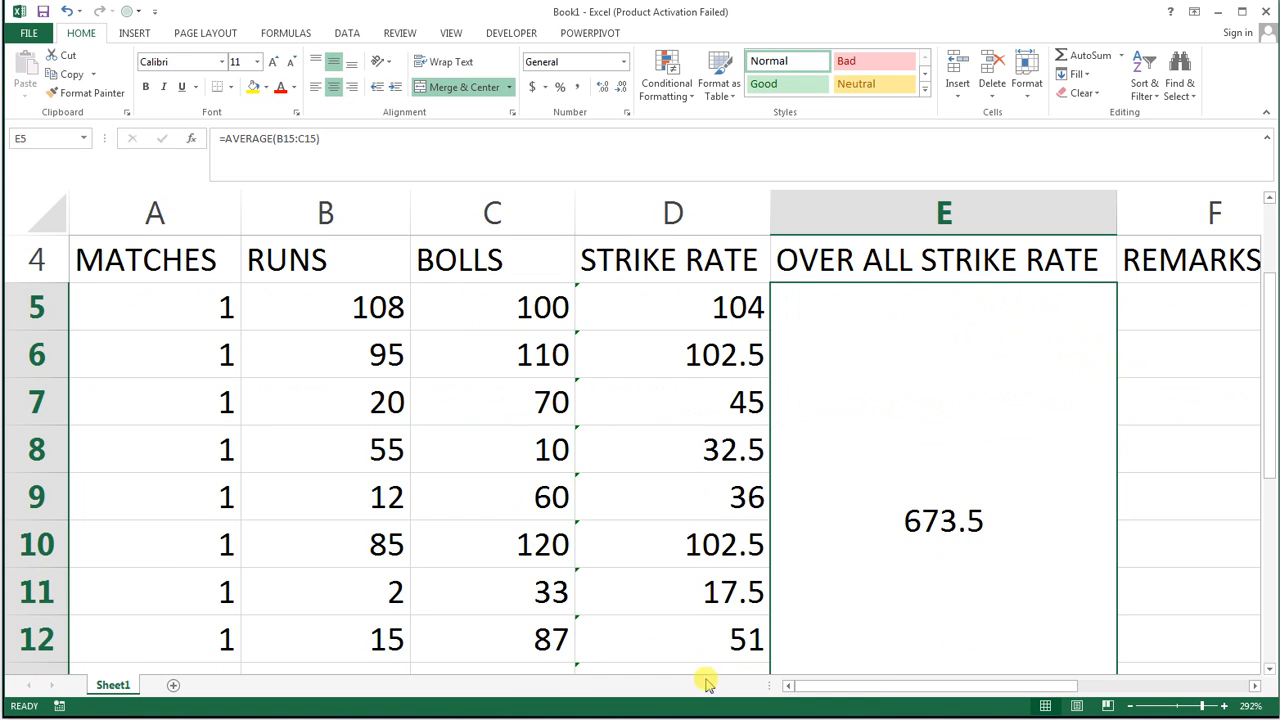
# Enter the formula =IF(D5>=50,"GOOD","BAD") in cell F5 to give the first match's remark.
pyautogui.moveTo(893, 688); pyautogui.dragTo(934, 700)
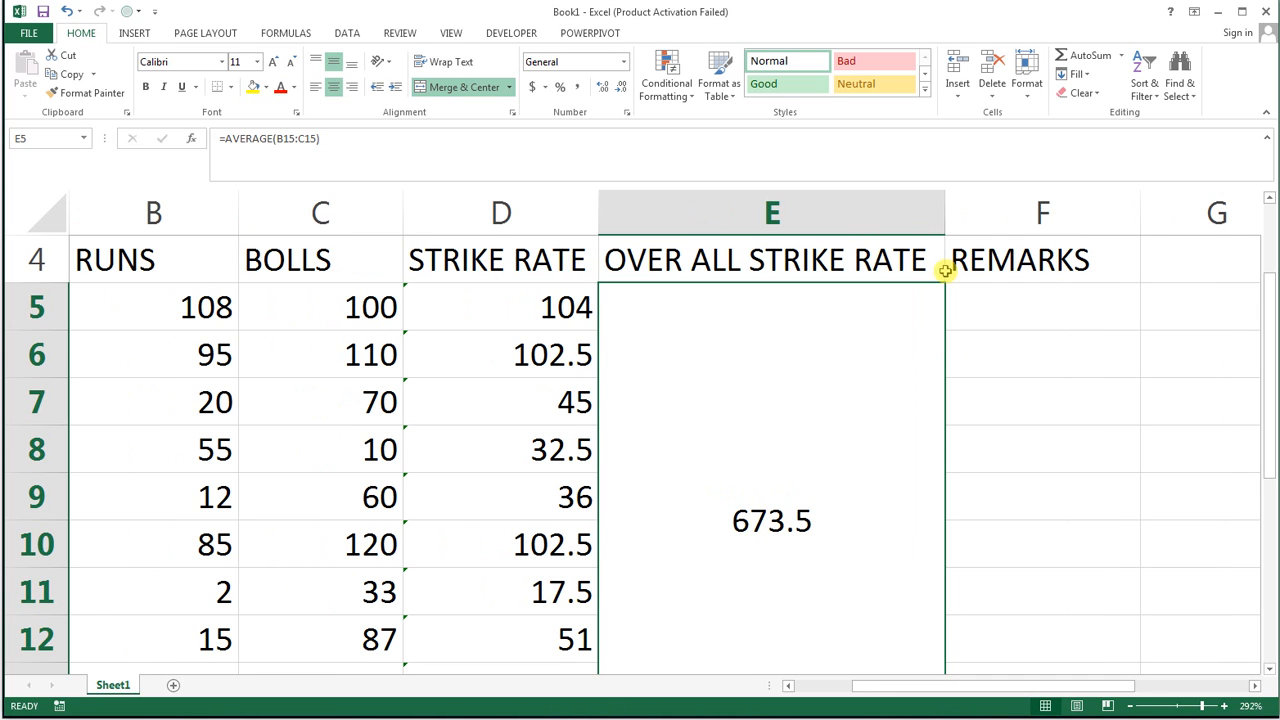
pyautogui.click(1017, 311)
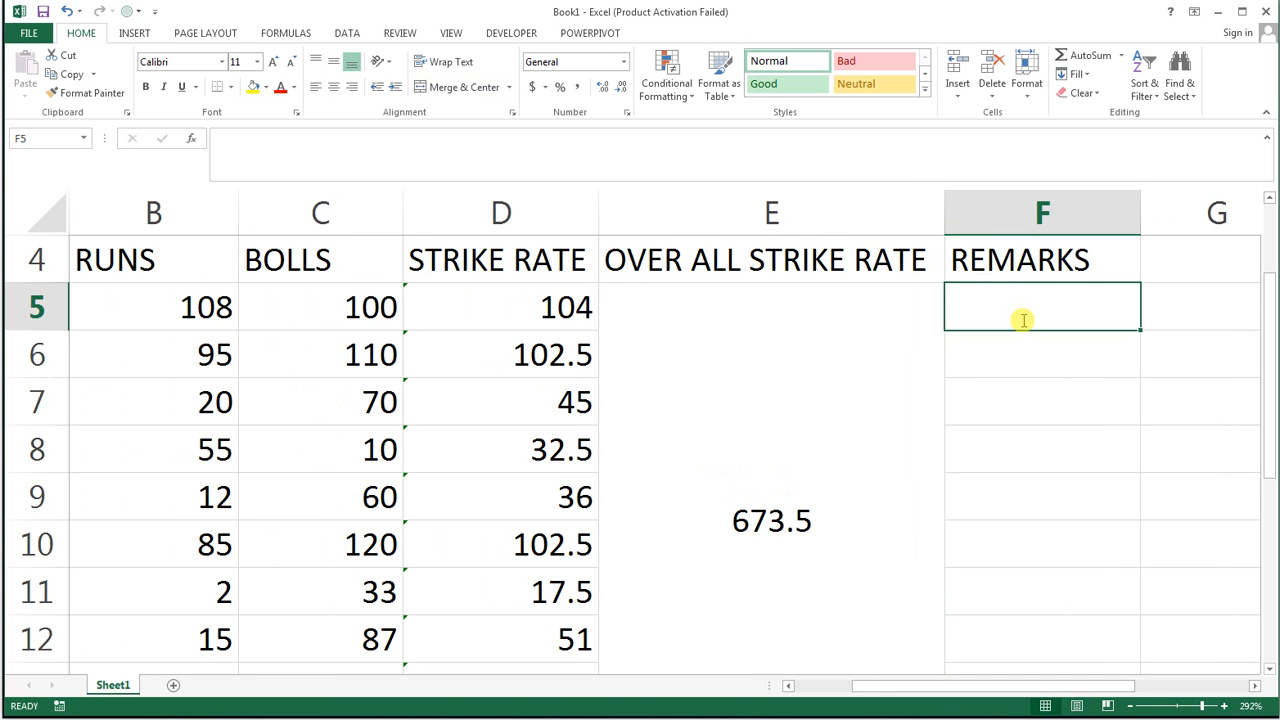
pyautogui.write('=IF(')
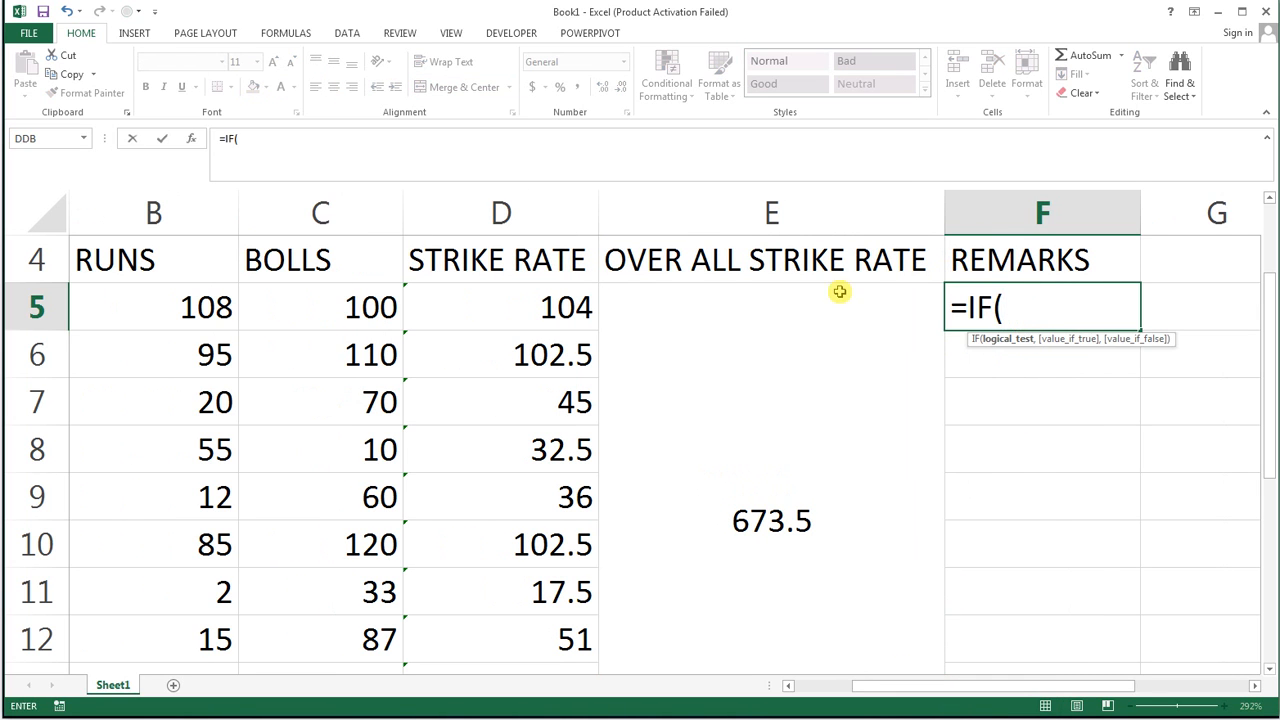
pyautogui.click(520, 308)
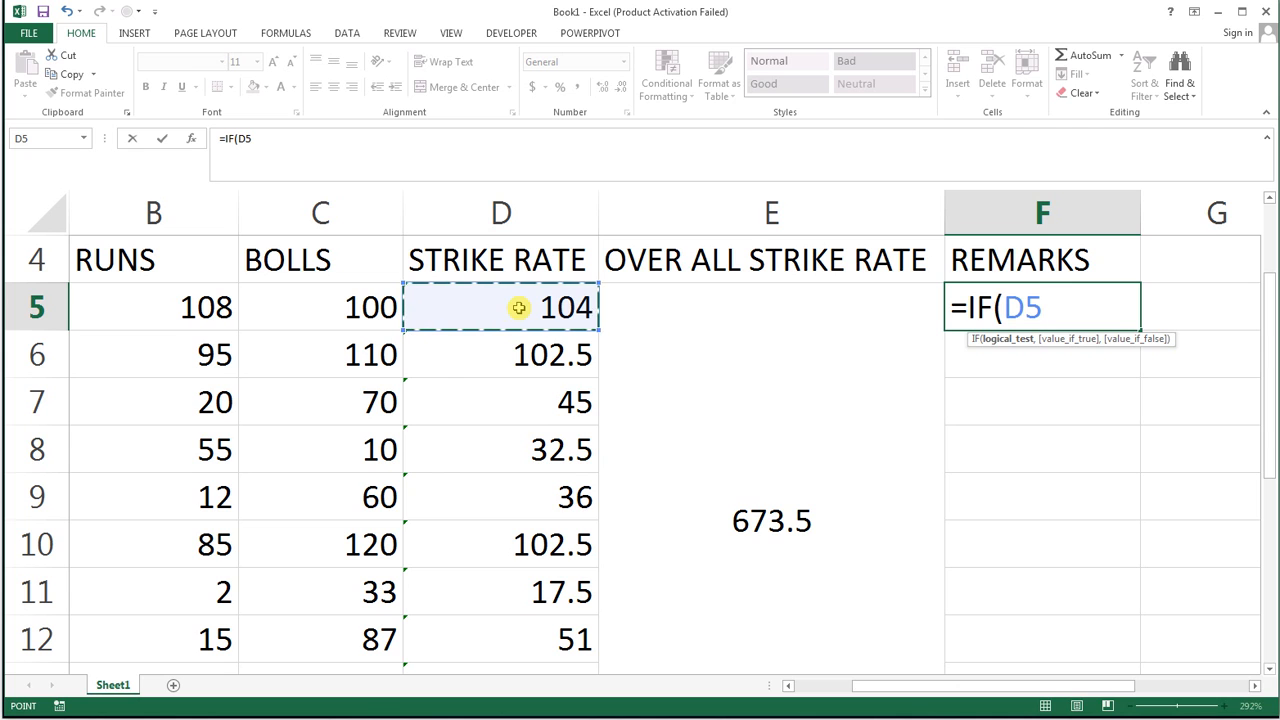
pyautogui.write('>50')
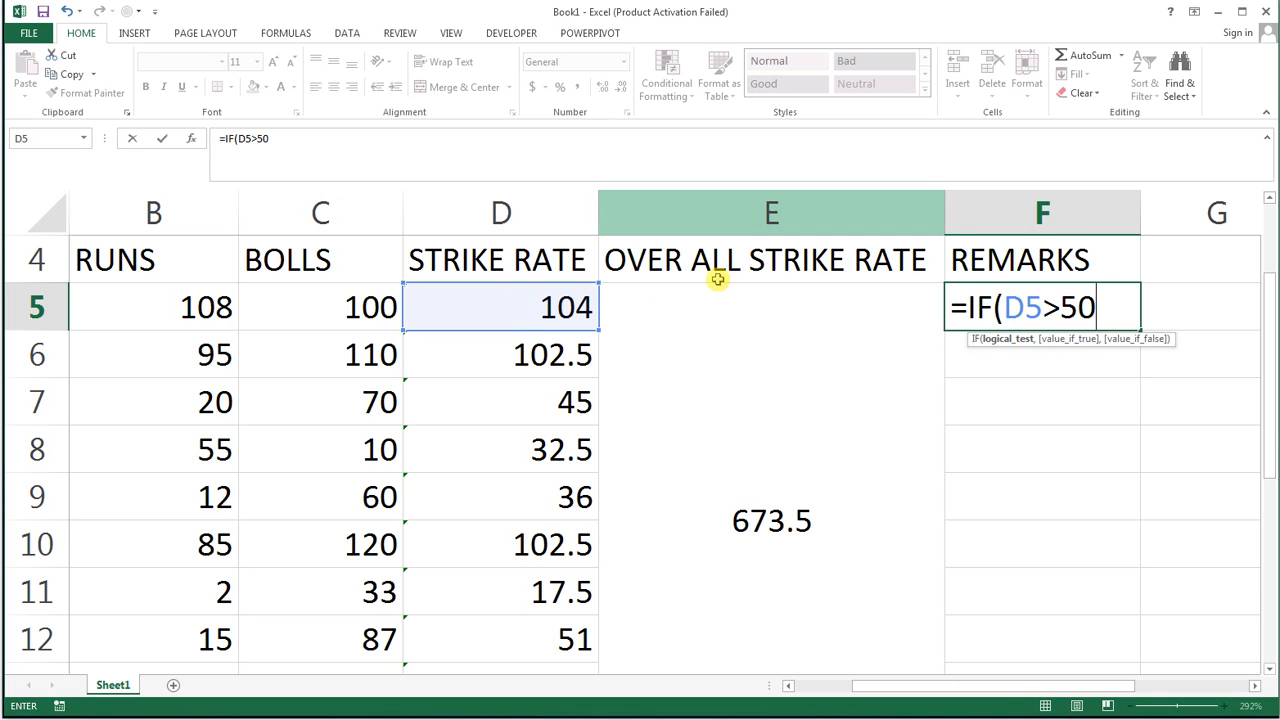
pyautogui.click(1066, 311)
pyautogui.write('=')
pyautogui.write(',')
pyautogui.write('"GPP')
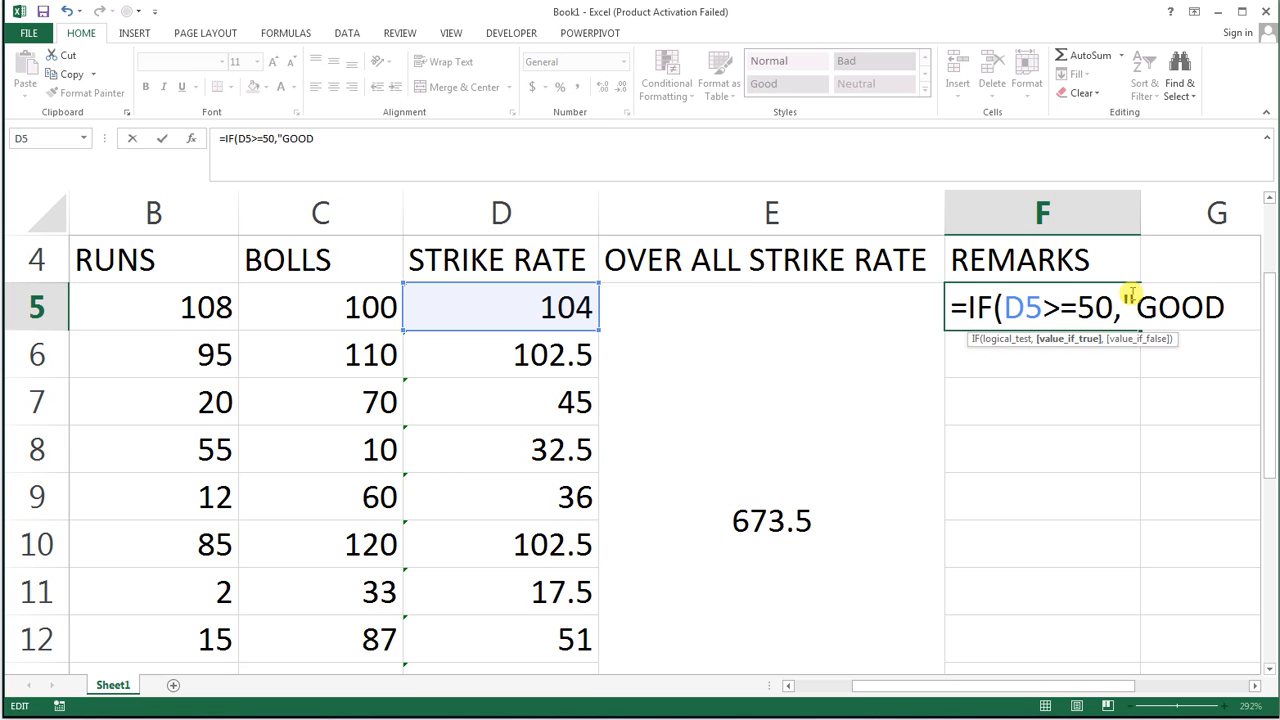
pyautogui.write('D",')
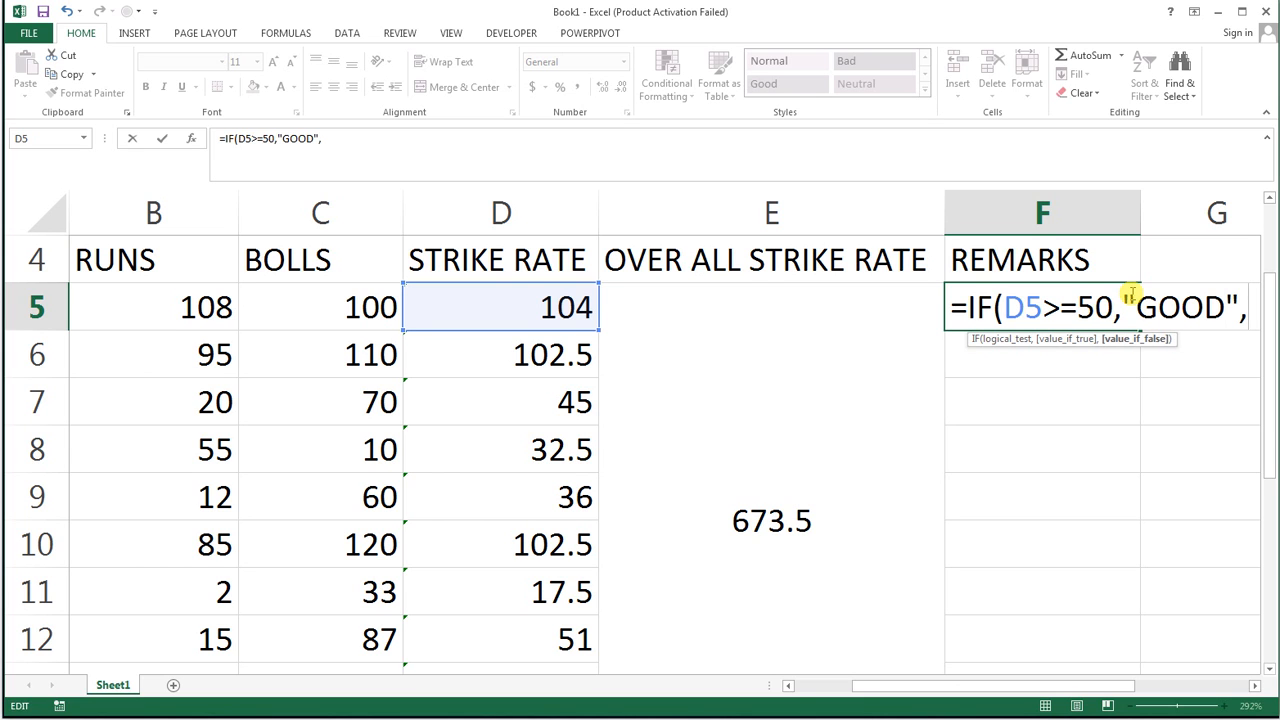
pyautogui.write('"')
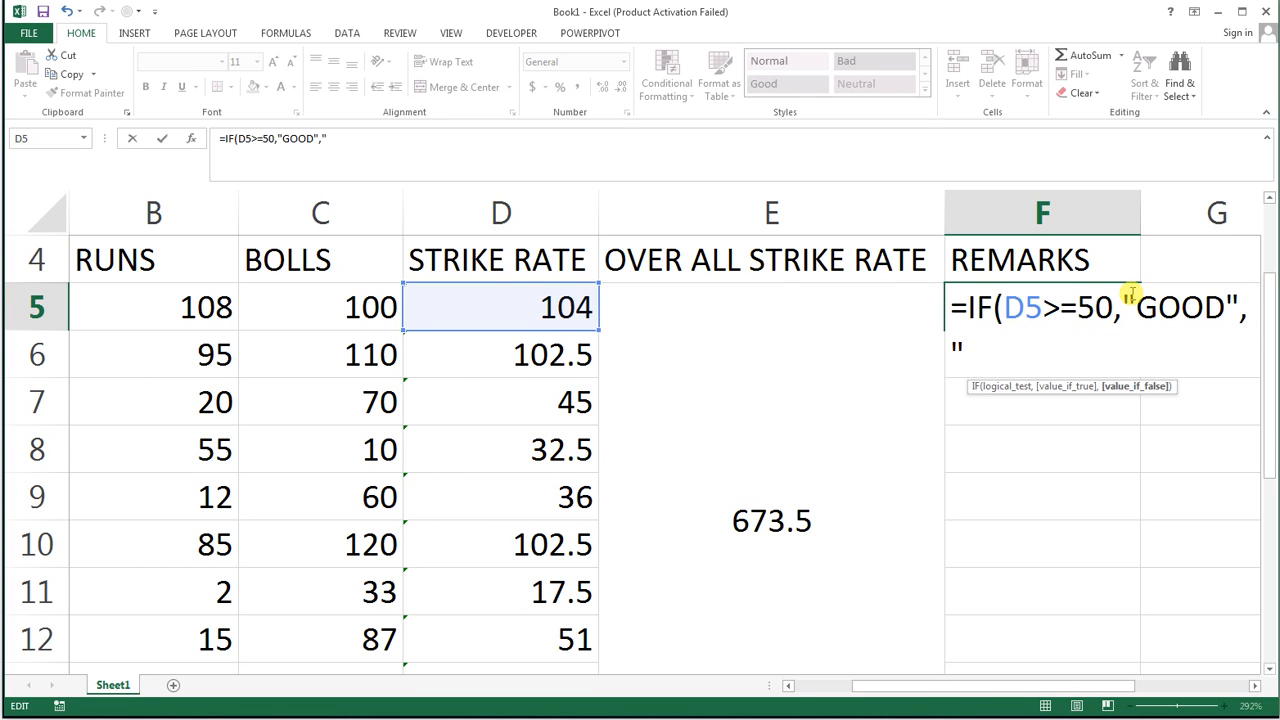
pyautogui.write('BAD')
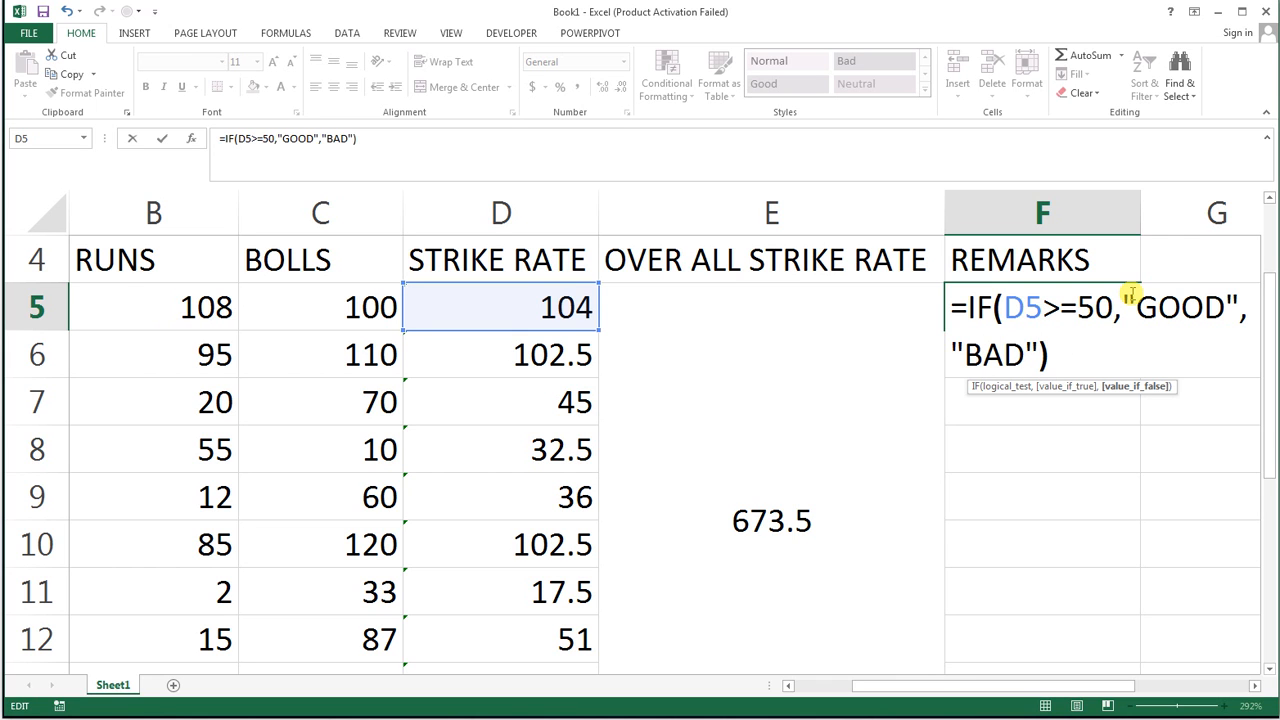
pyautogui.write('")')
pyautogui.press('Return')
# Copy the remarks formula from F5 down to F14 for the remaining matches.
pyautogui.click(1130, 293)
pyautogui.doubleClick(1140, 331)
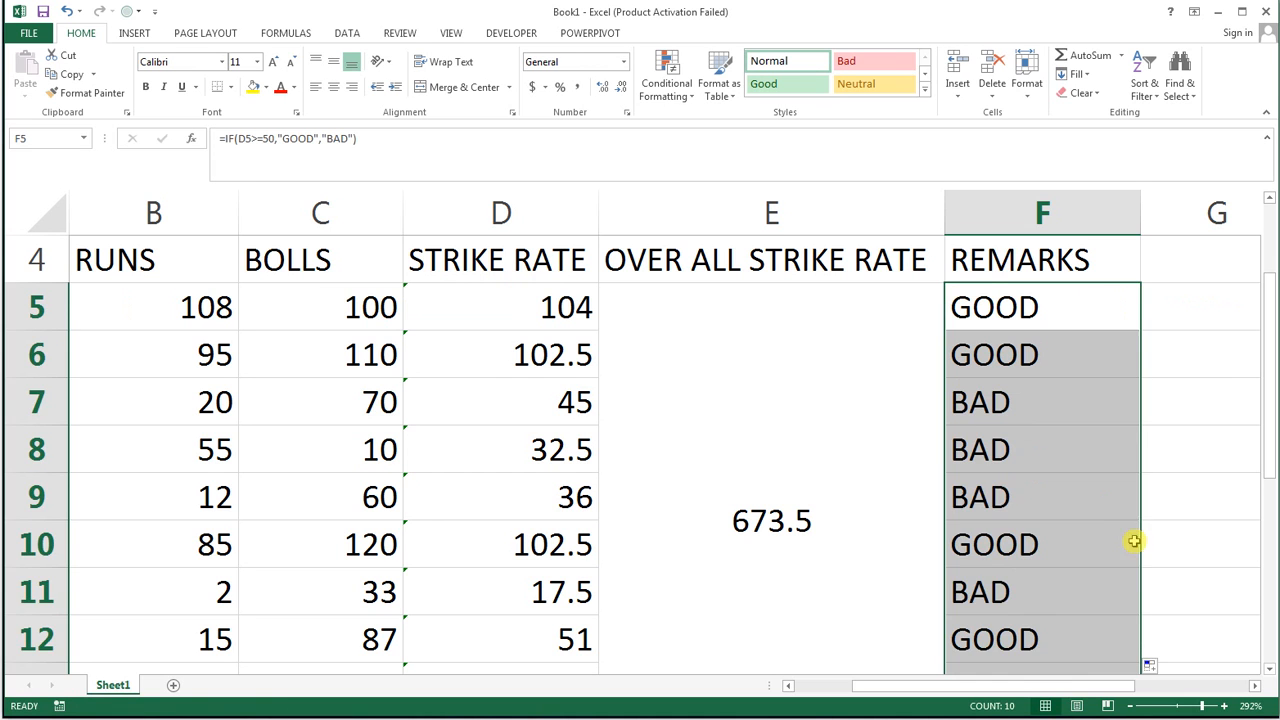
pyautogui.scroll(-2, 1134, 600)
# Merge and center cells A1 to F3 above the table headings for a title.
pyautogui.scroll(3, 1078, 549)
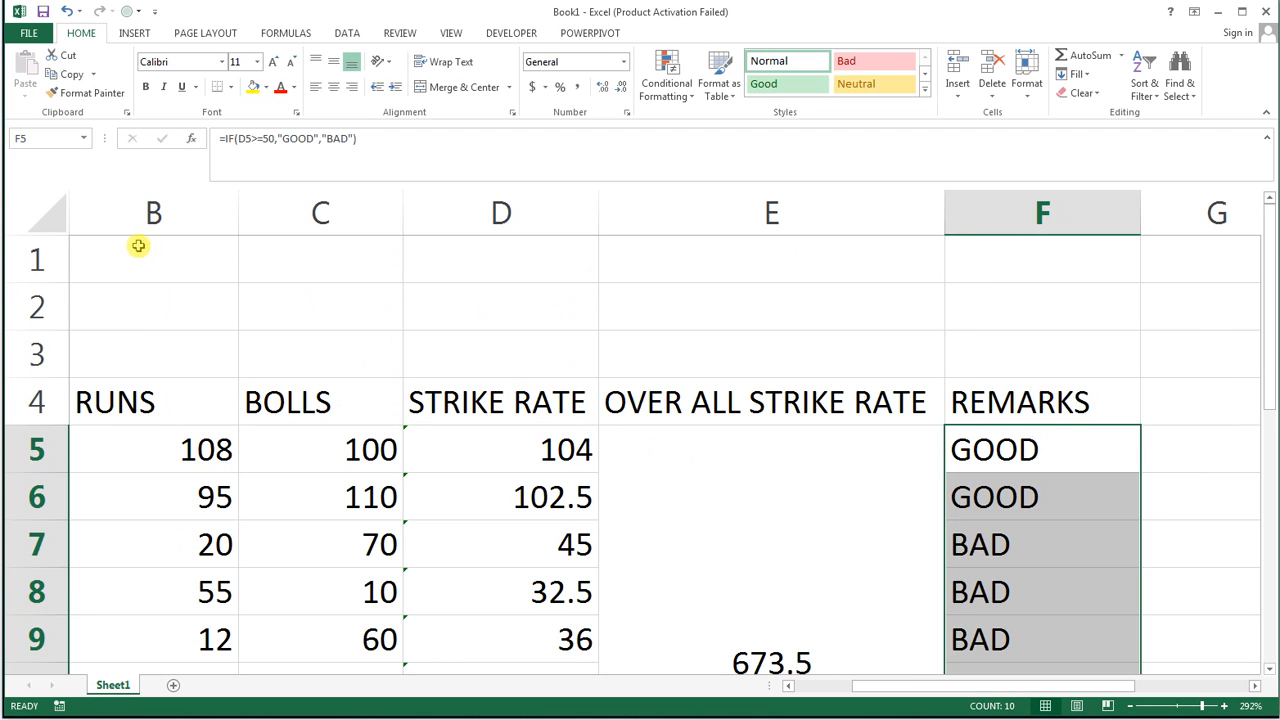
pyautogui.moveTo(137, 247); pyautogui.dragTo(626, 343)
pyautogui.moveTo(1046, 686); pyautogui.dragTo(849, 674)
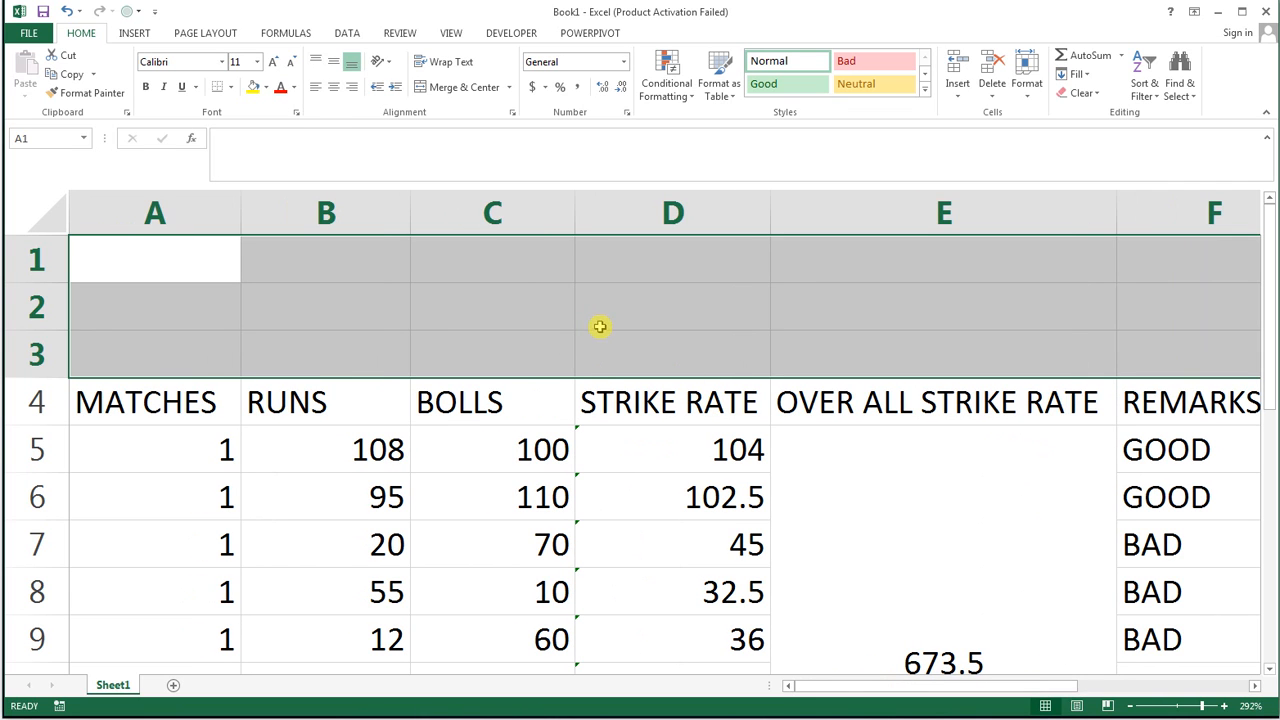
pyautogui.click(457, 88)
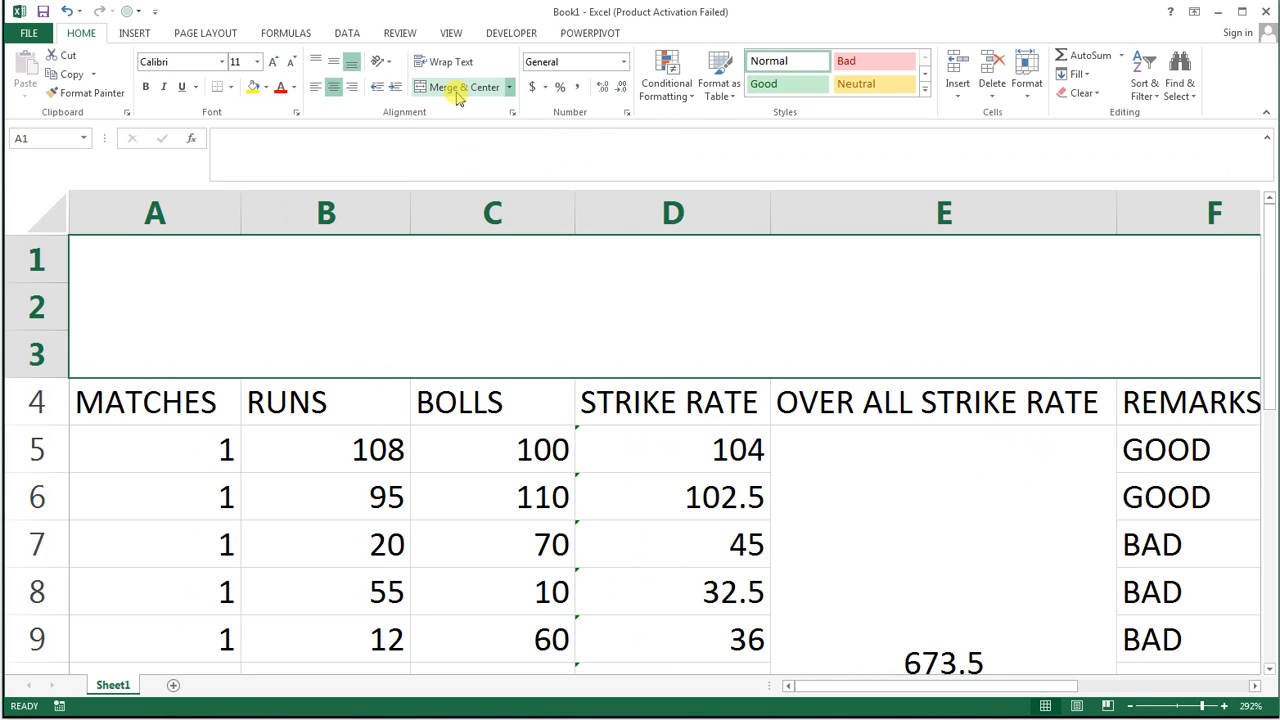
# Enter the title SINGLE MATCH STRIKE RATE AND OVER ALL STRIKE RATE in the merged cell above the headings.
pyautogui.write('SINGL')
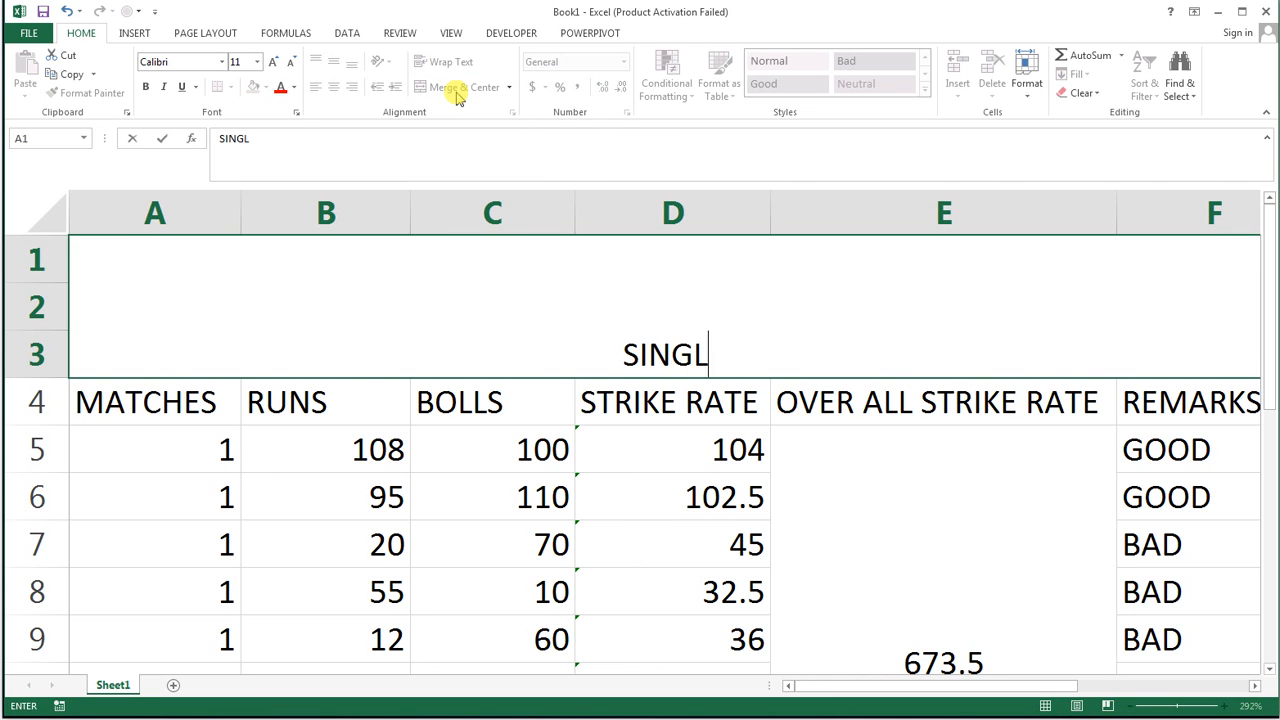
pyautogui.write('E MATCH')
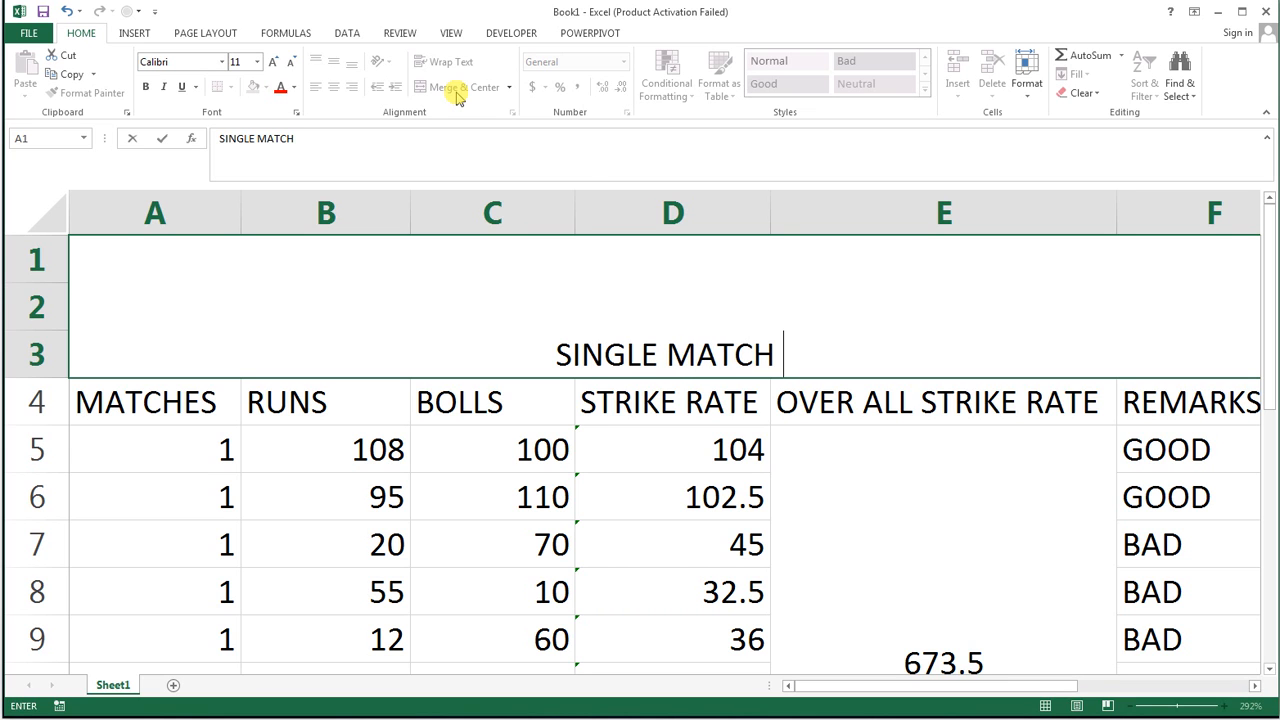
pyautogui.write(' STRI')
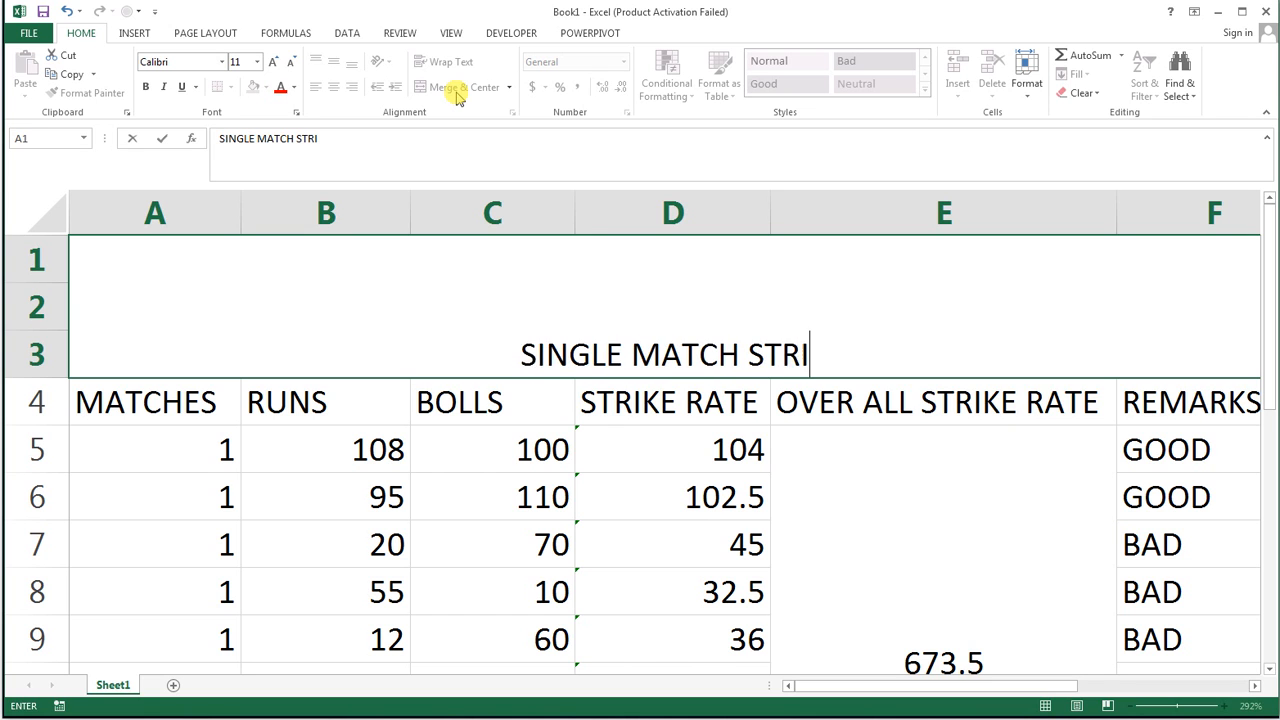
pyautogui.write('KE RATE E')
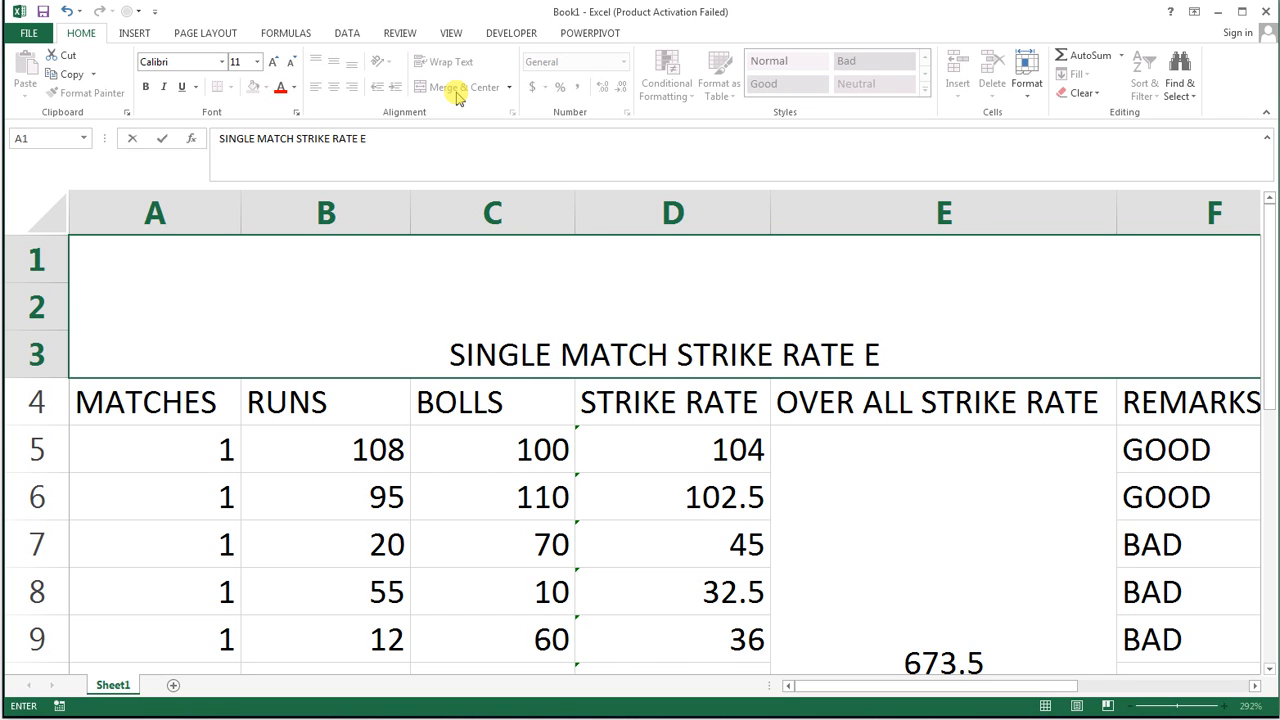
pyautogui.press('BackSpace')
pyautogui.write('AND OVER')
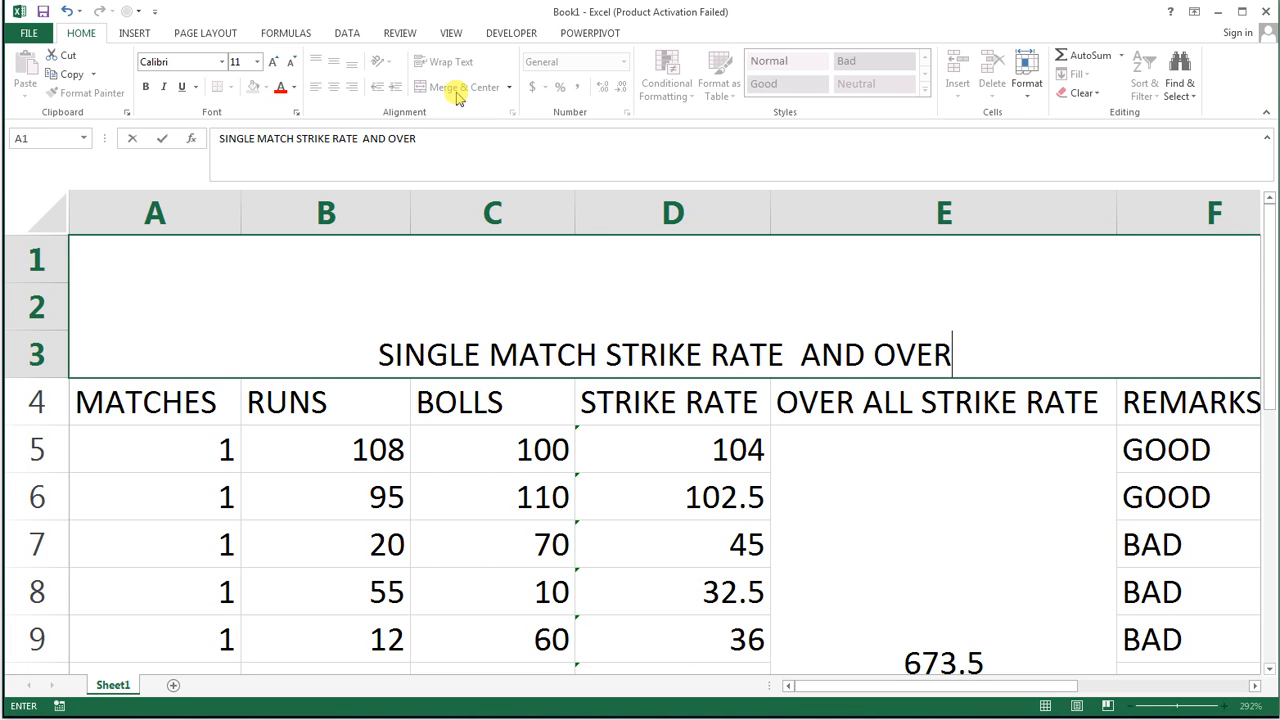
pyautogui.write(' ALL')
pyautogui.write(' ST')
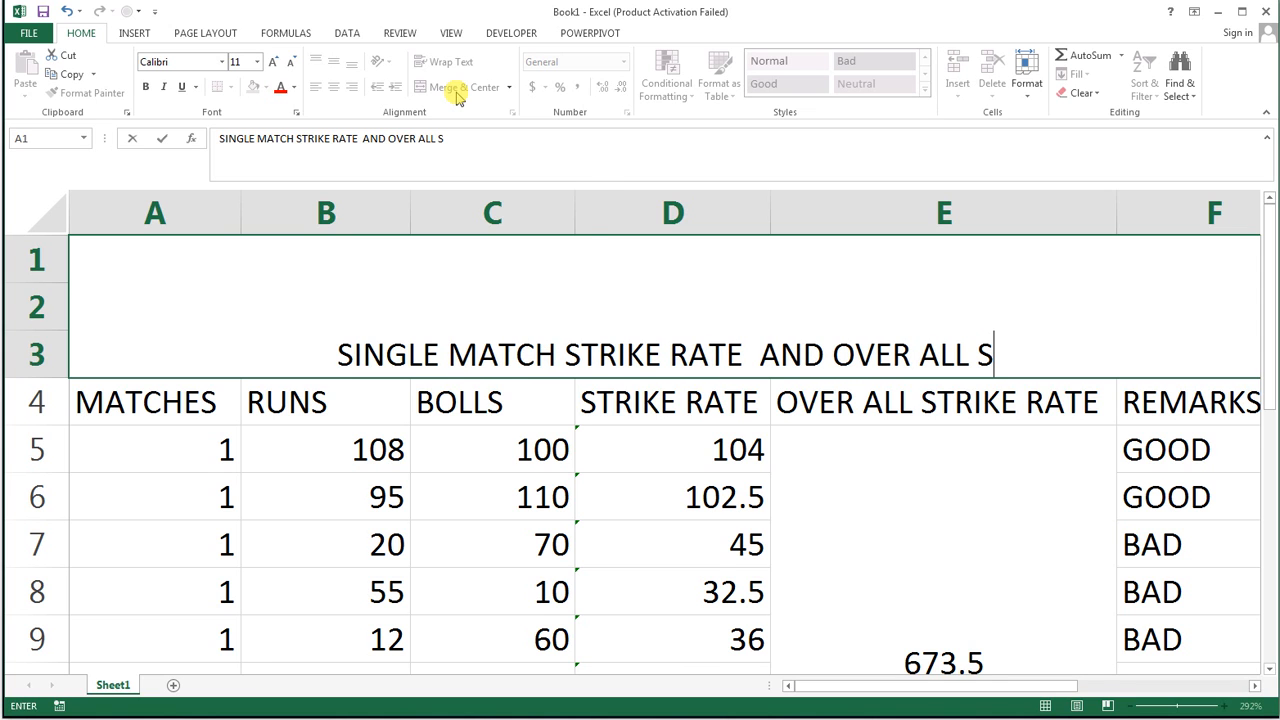
pyautogui.write('RIKE RATE')
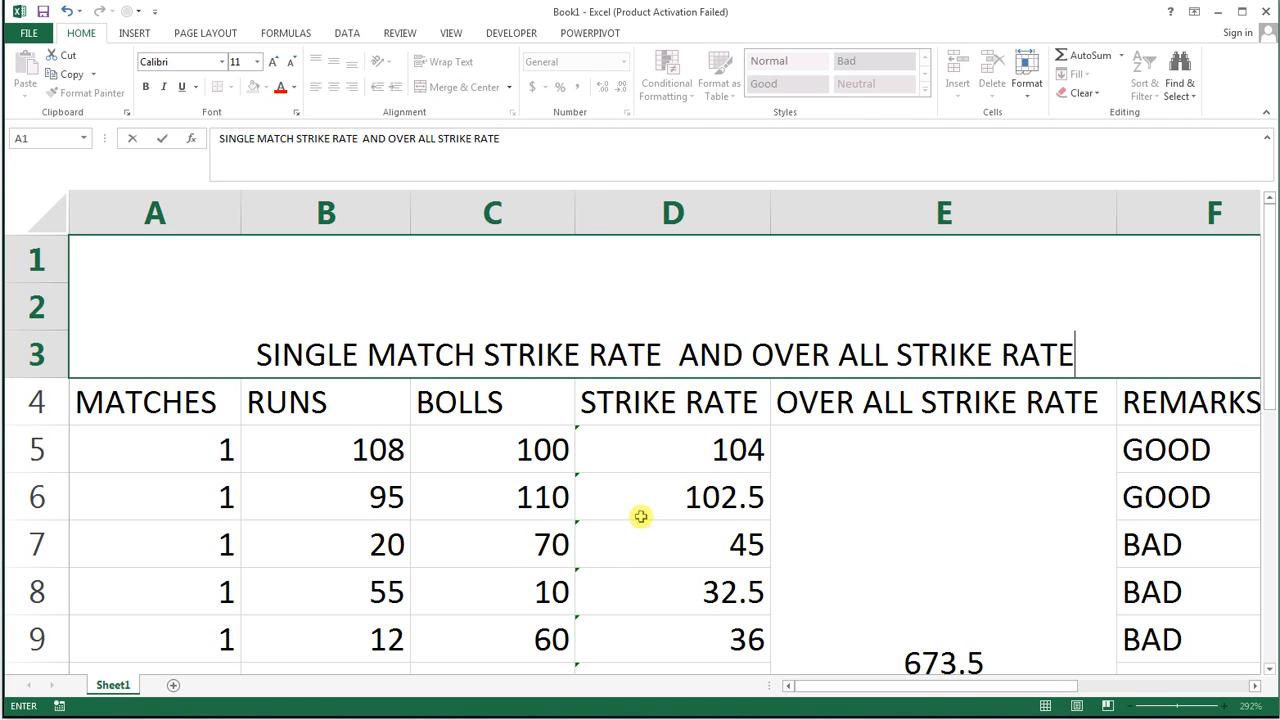
pyautogui.click(641, 516)
# Give the merged title cell a black fill and white text.
pyautogui.click(543, 337)
pyautogui.click(265, 87)
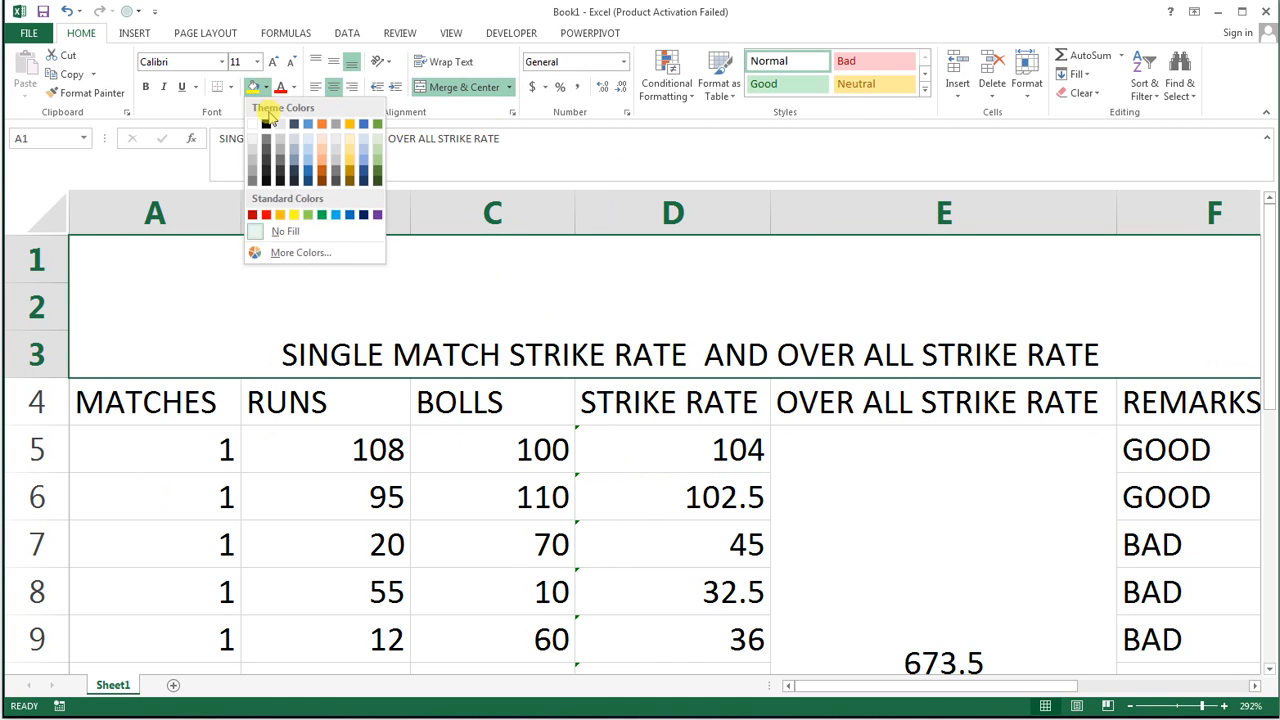
pyautogui.click(266, 124)
pyautogui.click(294, 88)
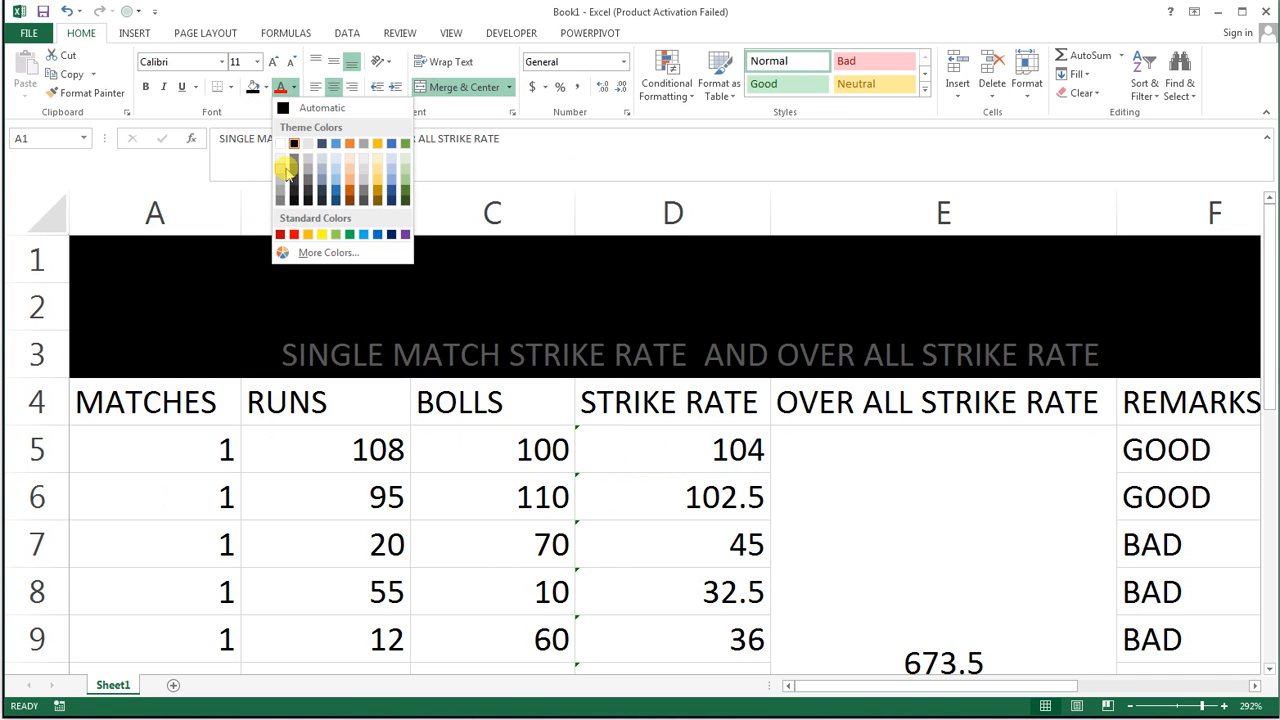
pyautogui.click(288, 145)
# Middle-align the title vertically and increase its font size to 16.
pyautogui.click(328, 66)
pyautogui.click(273, 62)
pyautogui.click(273, 62)
pyautogui.click(273, 62)
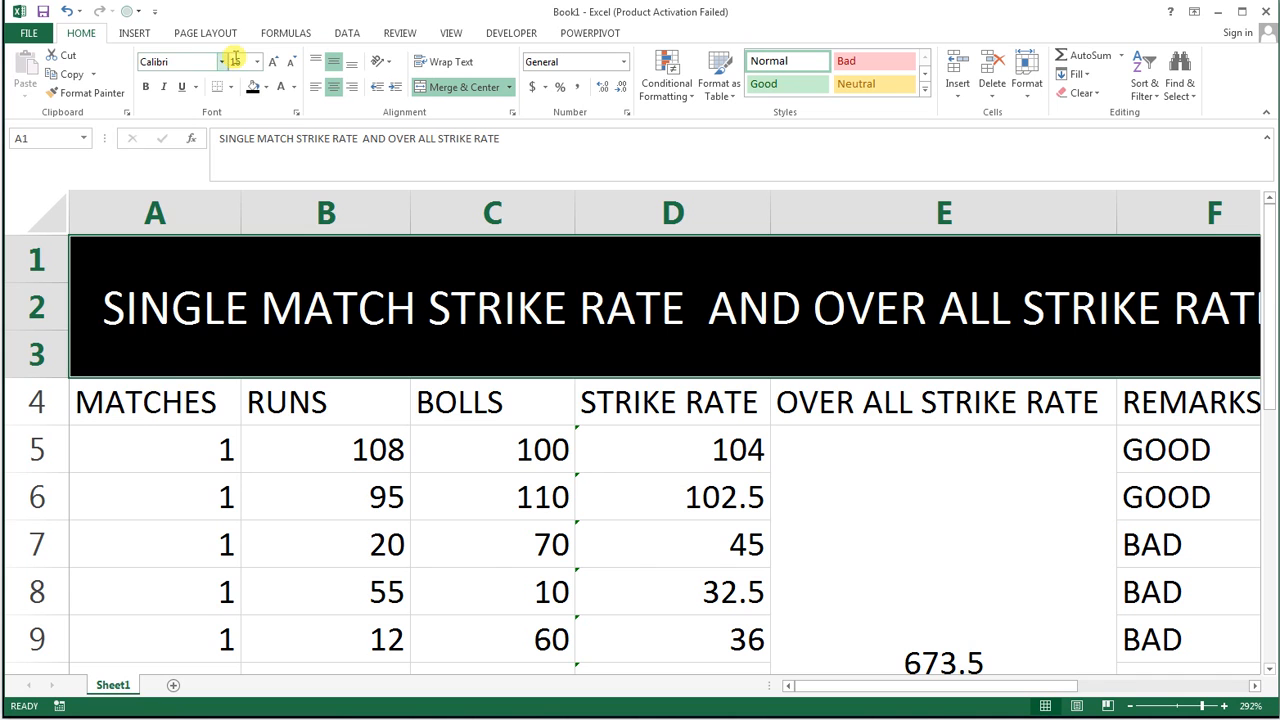
# Format the title in bold Aparajita font and align it to the left of its cell.
pyautogui.click(222, 62)
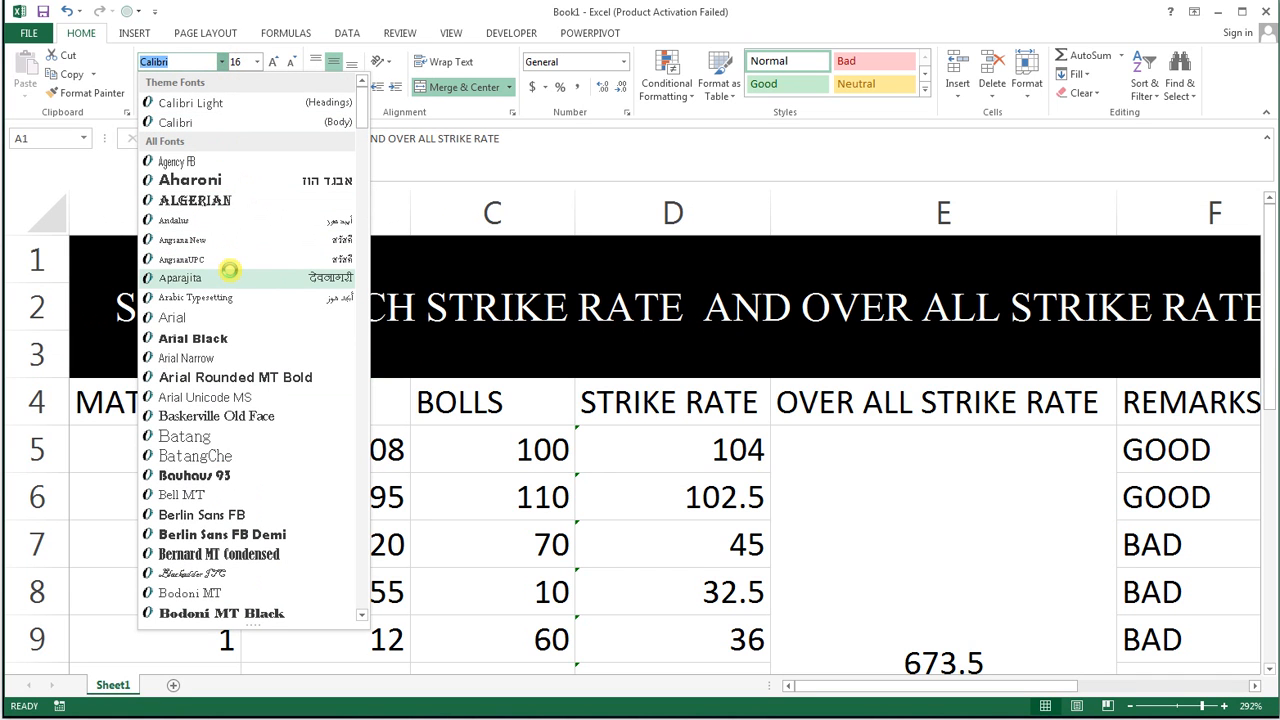
pyautogui.click(230, 274)
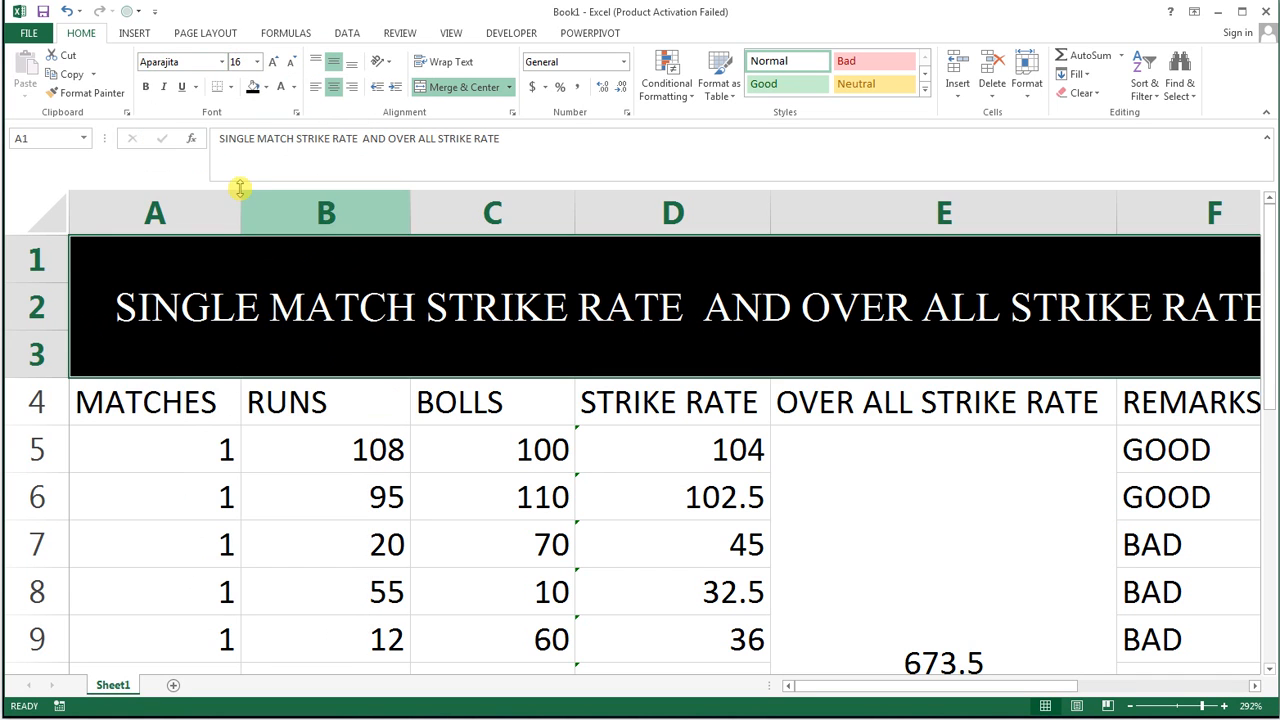
pyautogui.click(313, 89)
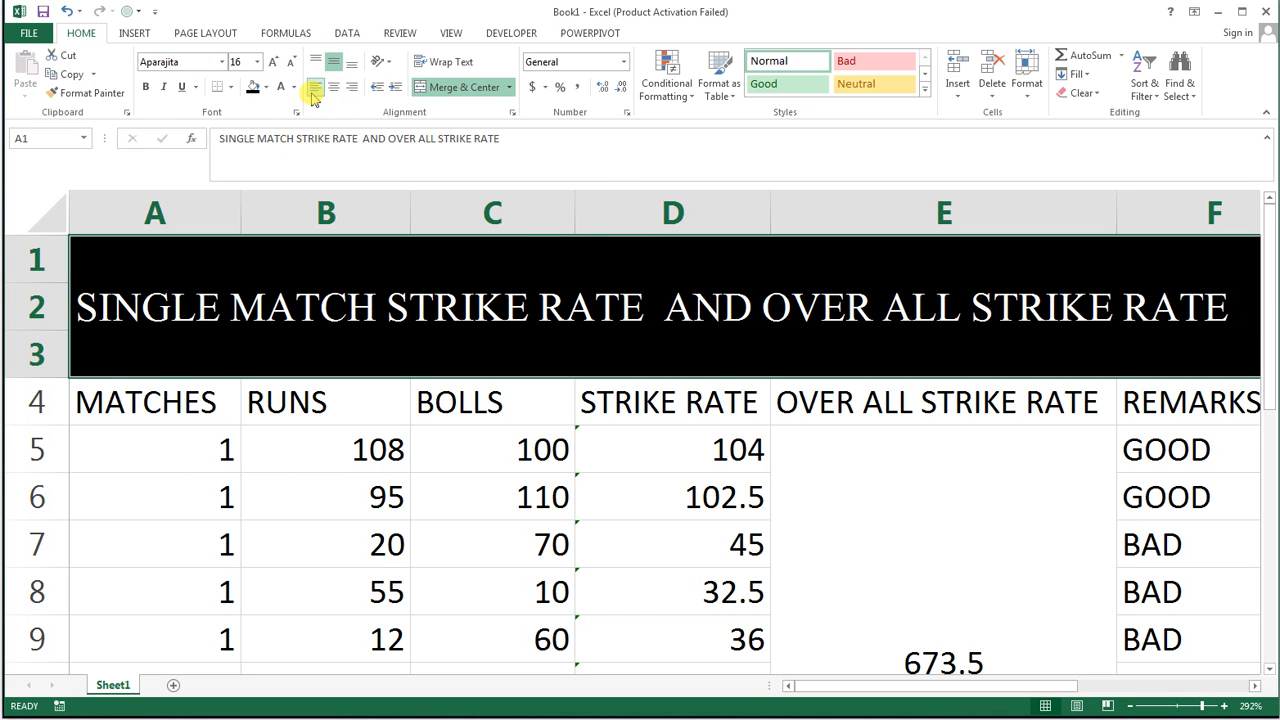
pyautogui.click(148, 88)
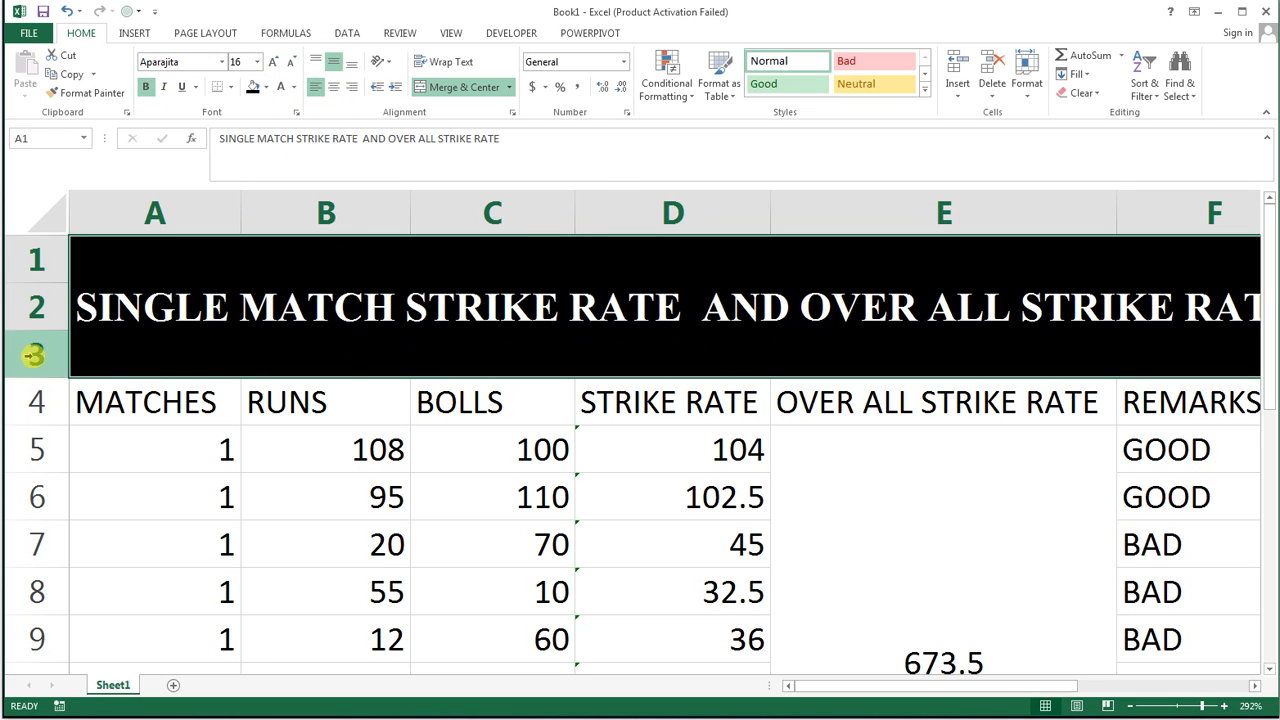
# Format the heading row A4 to F4 with a dark blue fill and centered white text.
pyautogui.moveTo(157, 409); pyautogui.dragTo(1157, 388)
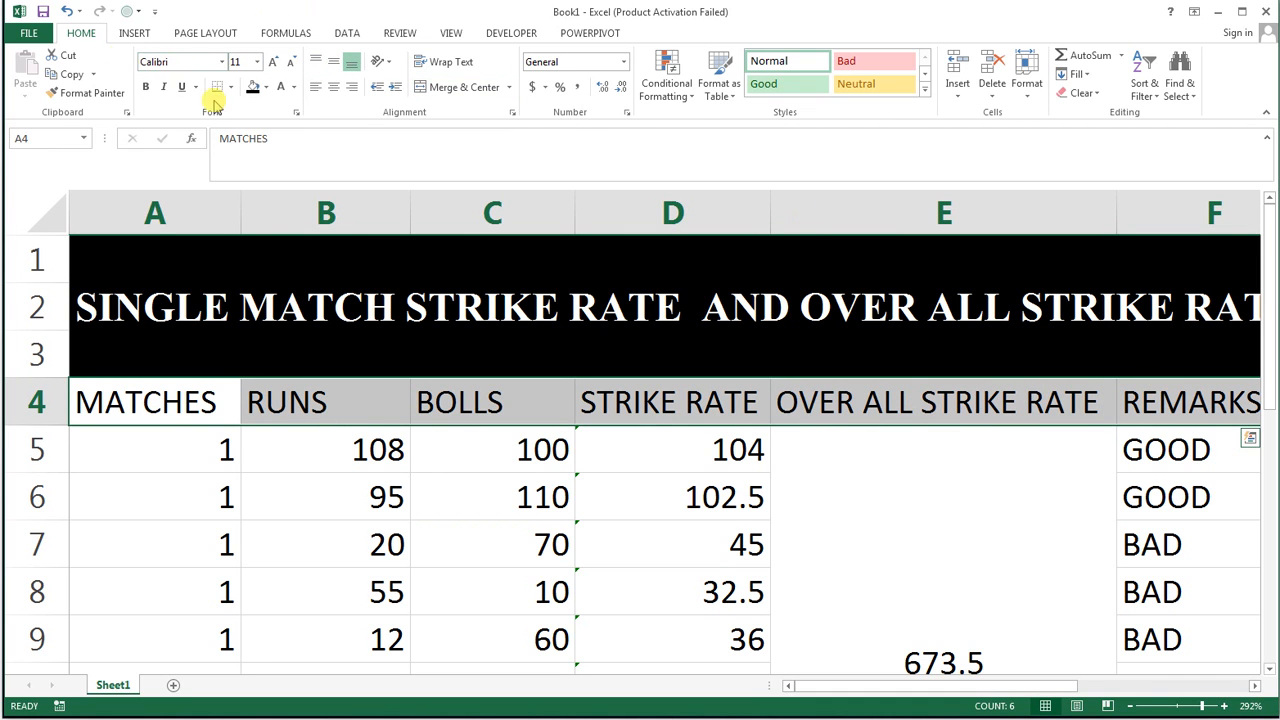
pyautogui.click(266, 88)
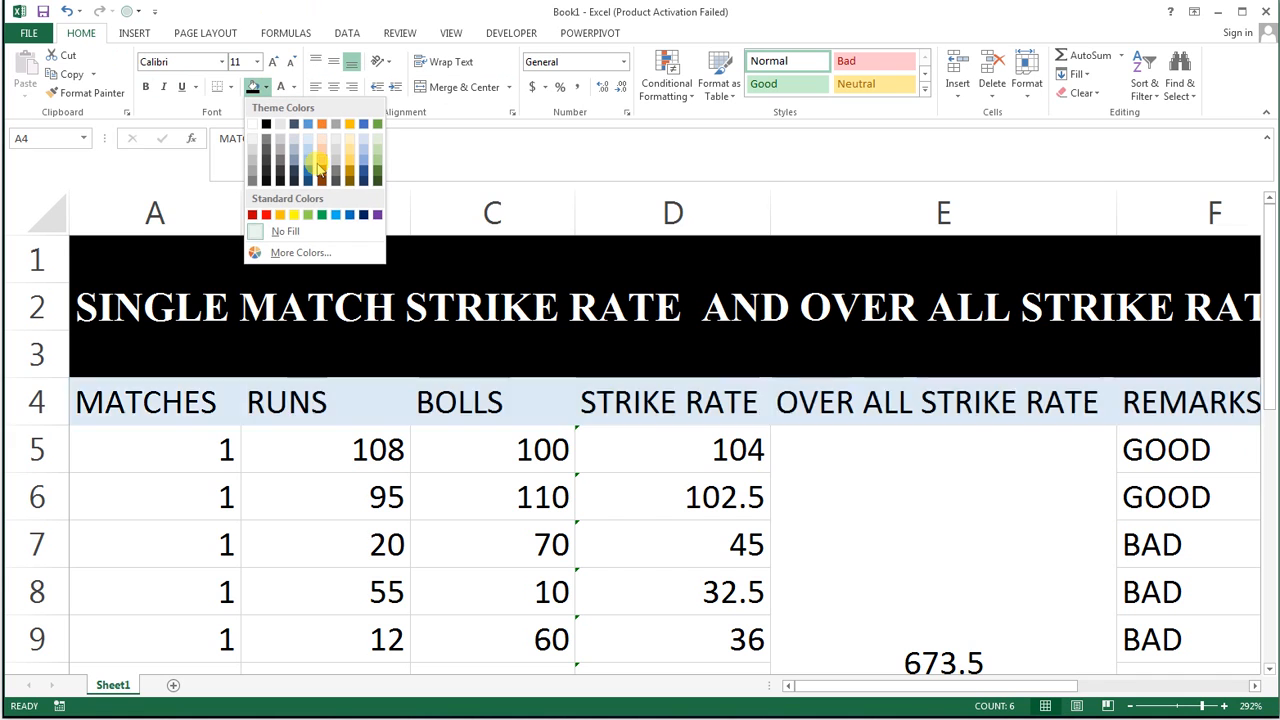
pyautogui.click(362, 216)
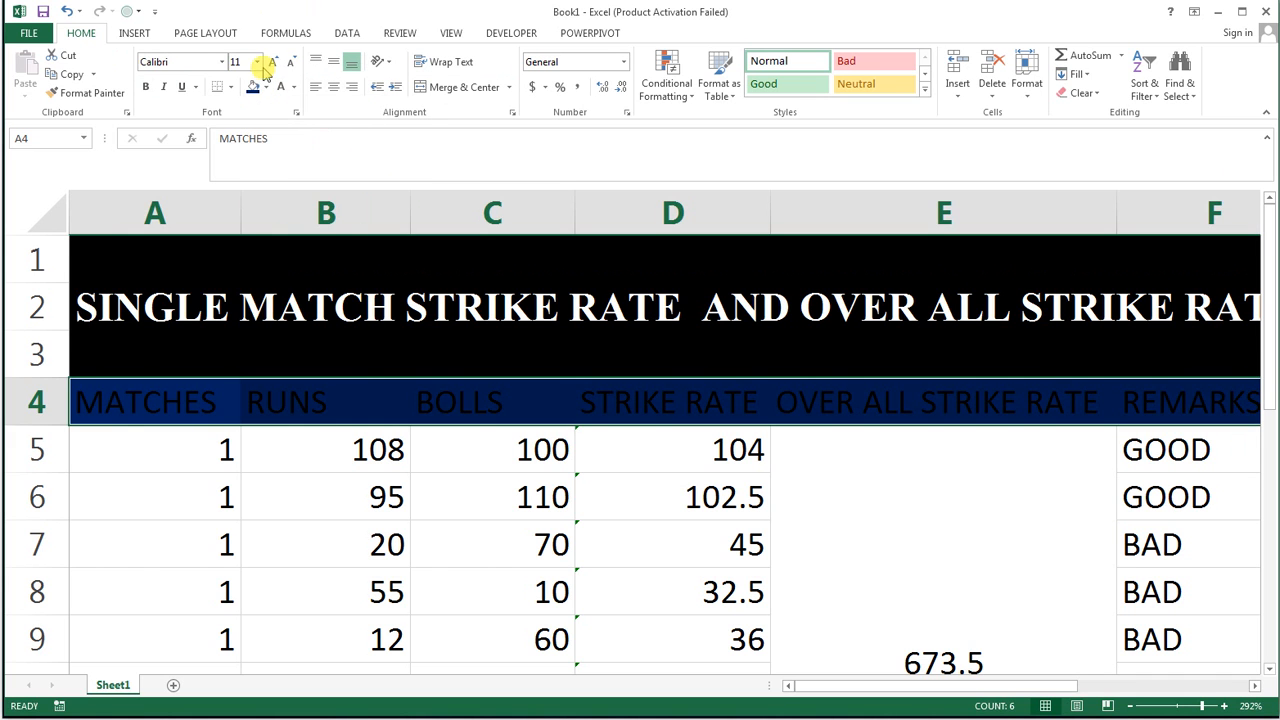
pyautogui.click(295, 88)
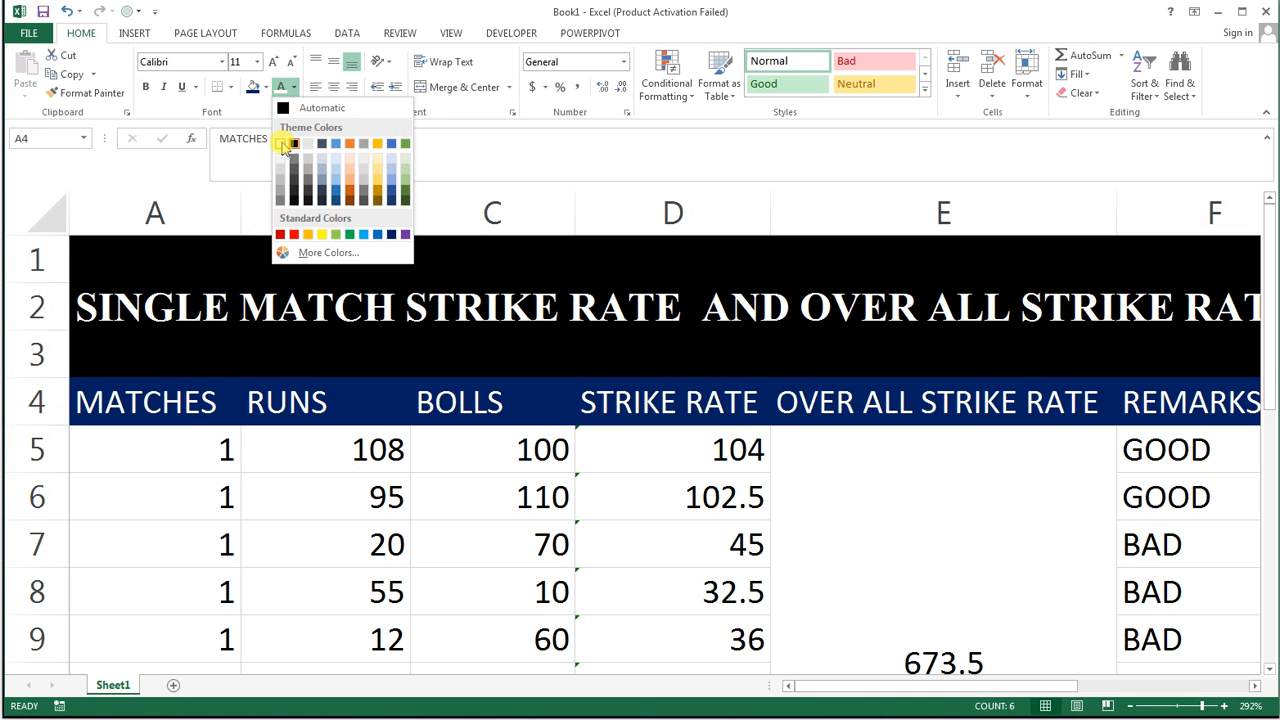
pyautogui.click(285, 146)
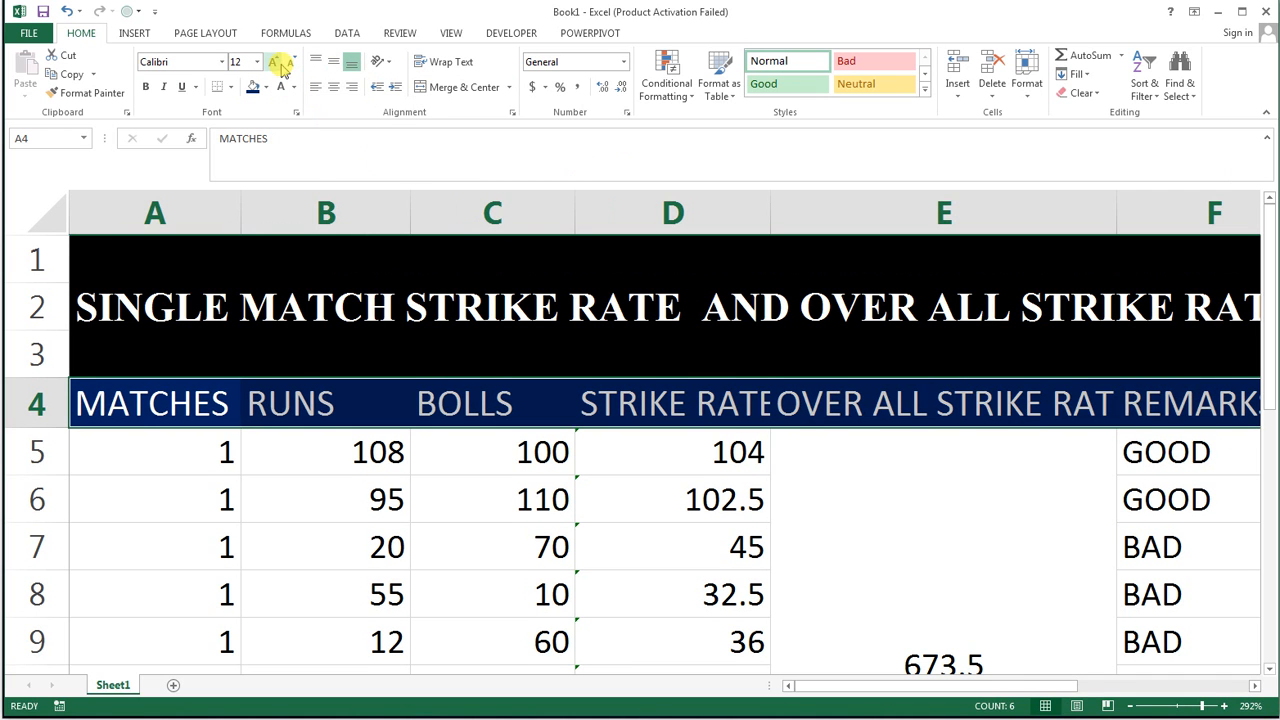
pyautogui.click(333, 87)
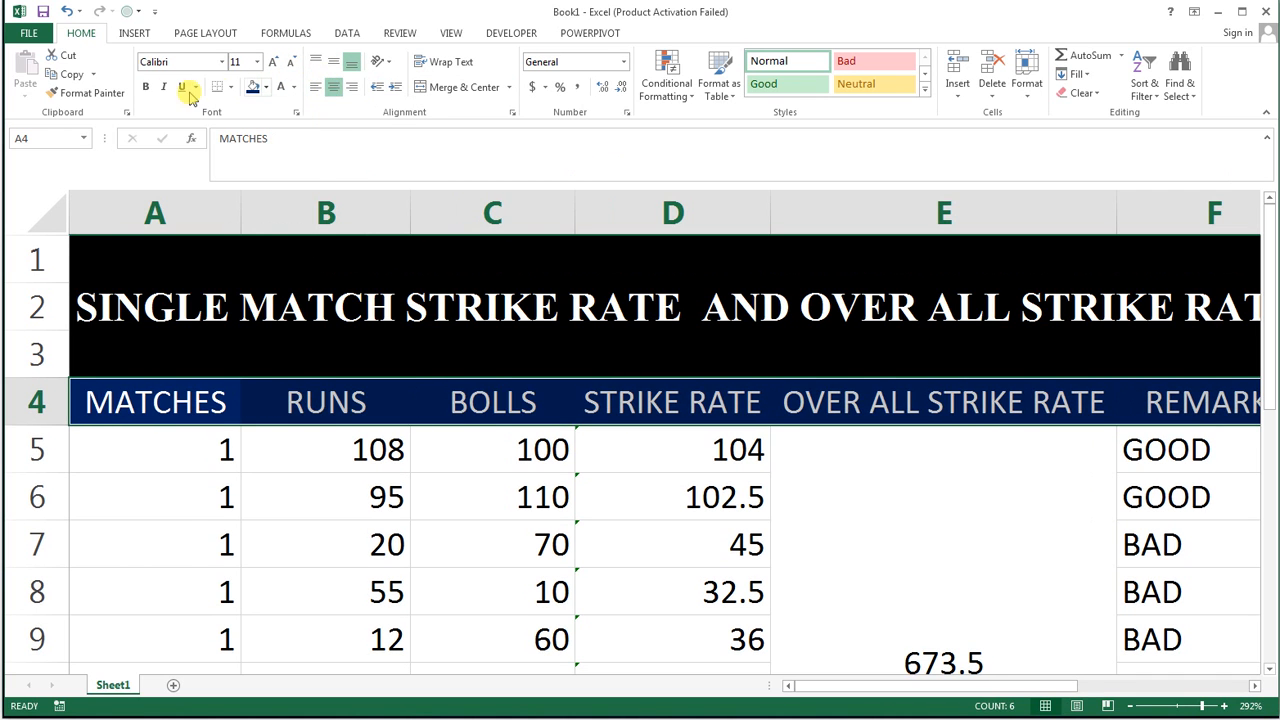
# Make the heading row A4 to F4 bold and set its font to Angsana New.
pyautogui.click(145, 87)
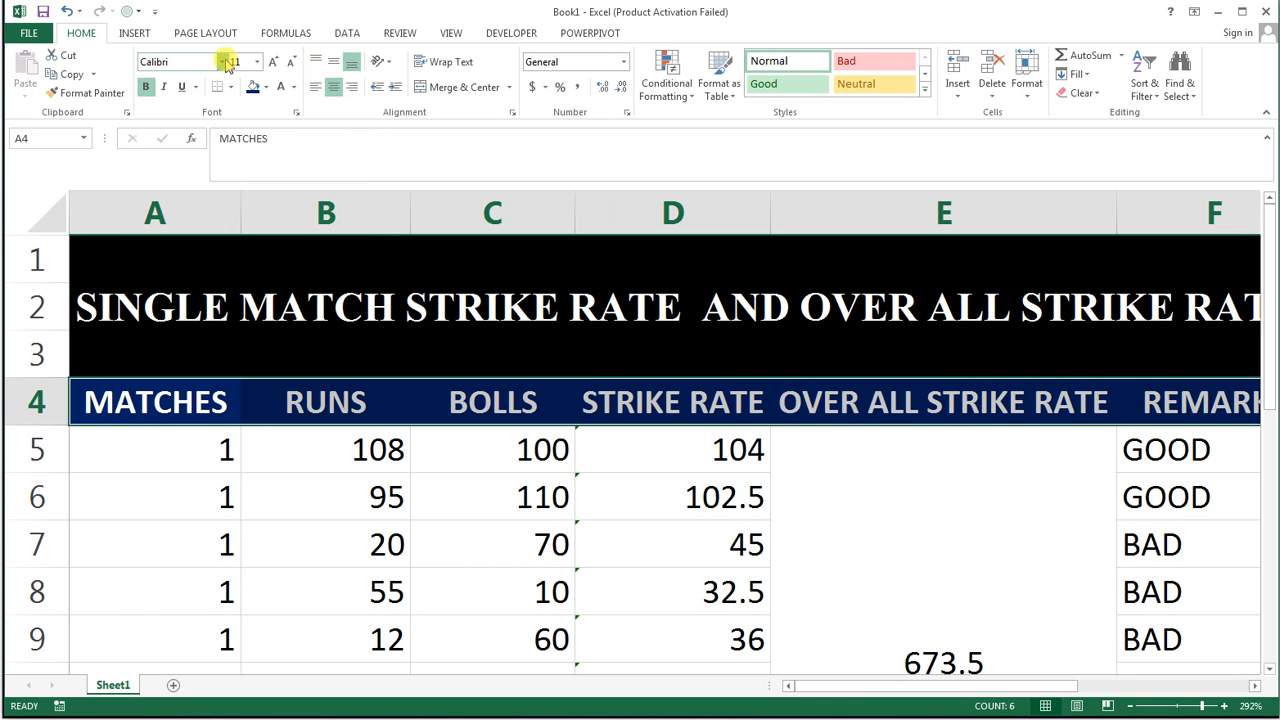
pyautogui.click(223, 62)
pyautogui.click(251, 241)
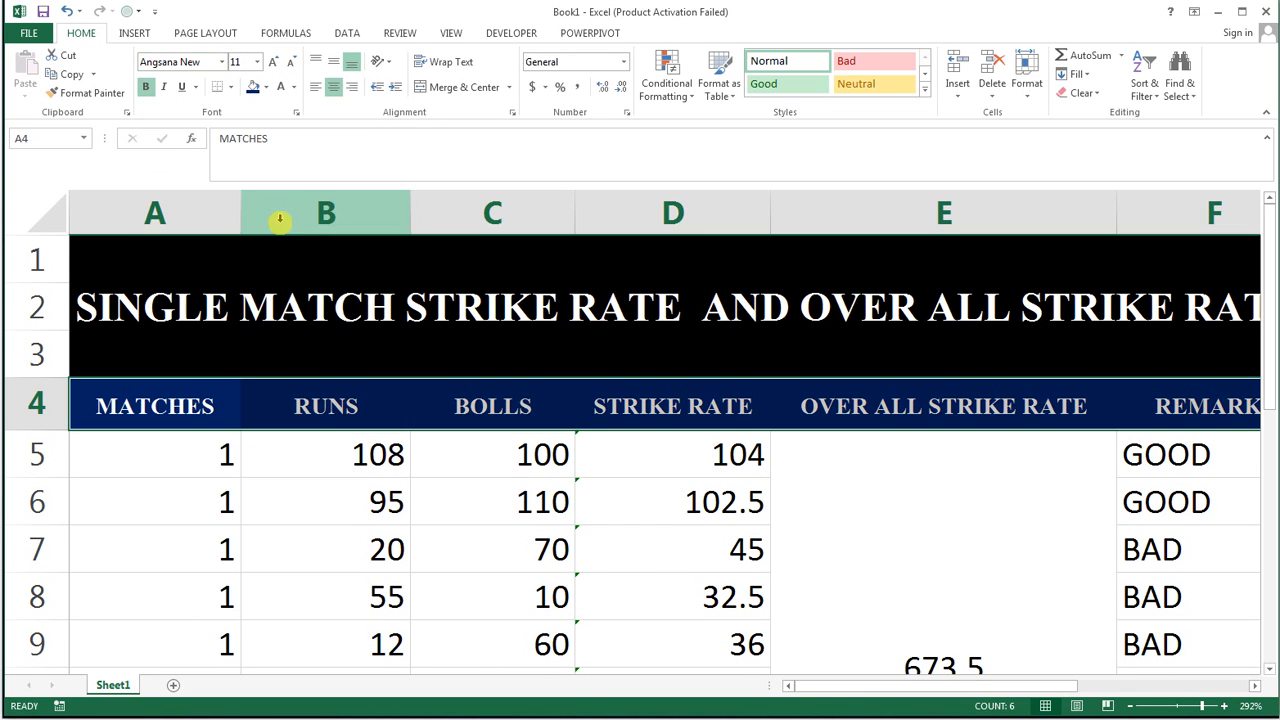
# Apply all borders to the table's data cells from A5 to F15, below the heading row.
pyautogui.moveTo(197, 457); pyautogui.dragTo(1185, 592)
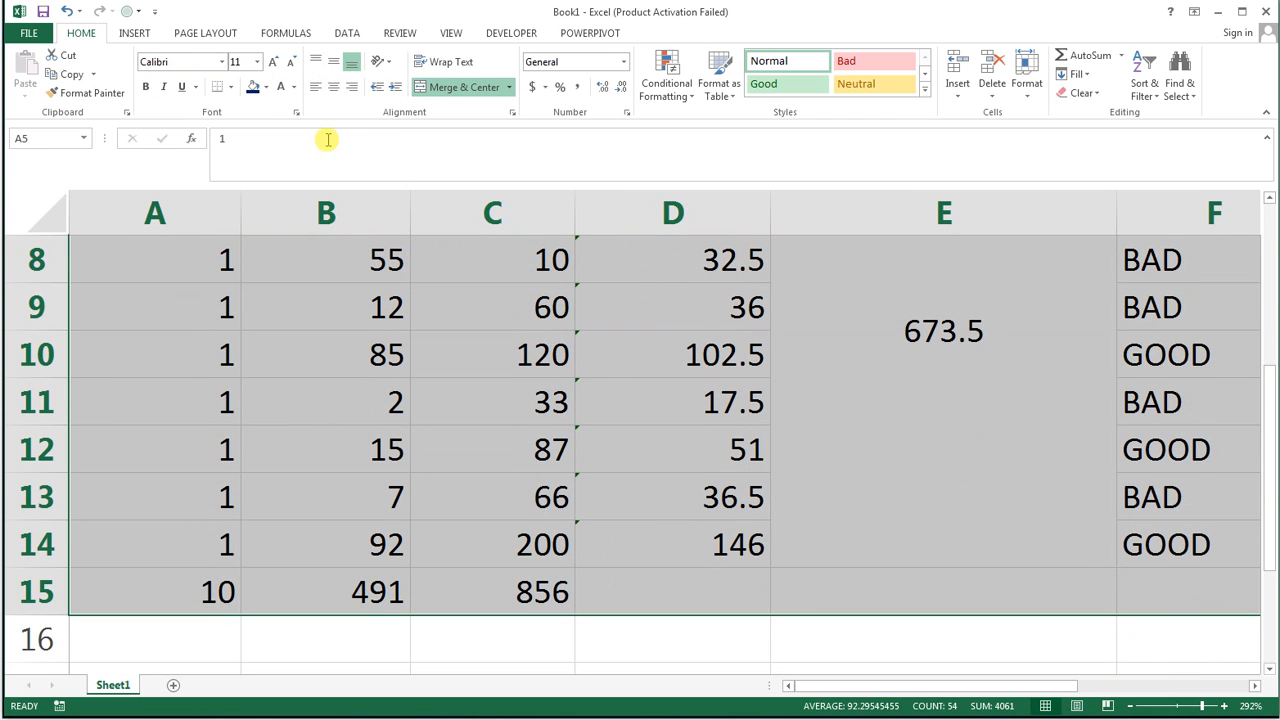
pyautogui.click(221, 88)
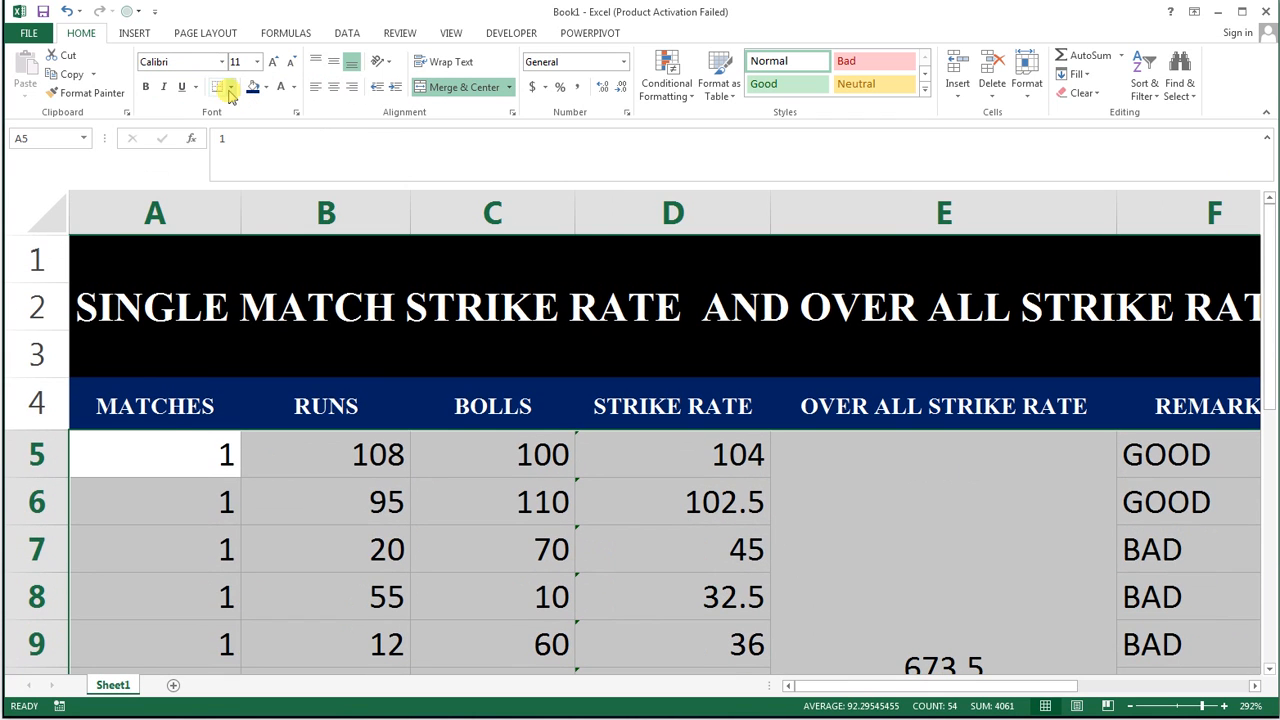
pyautogui.click(229, 89)
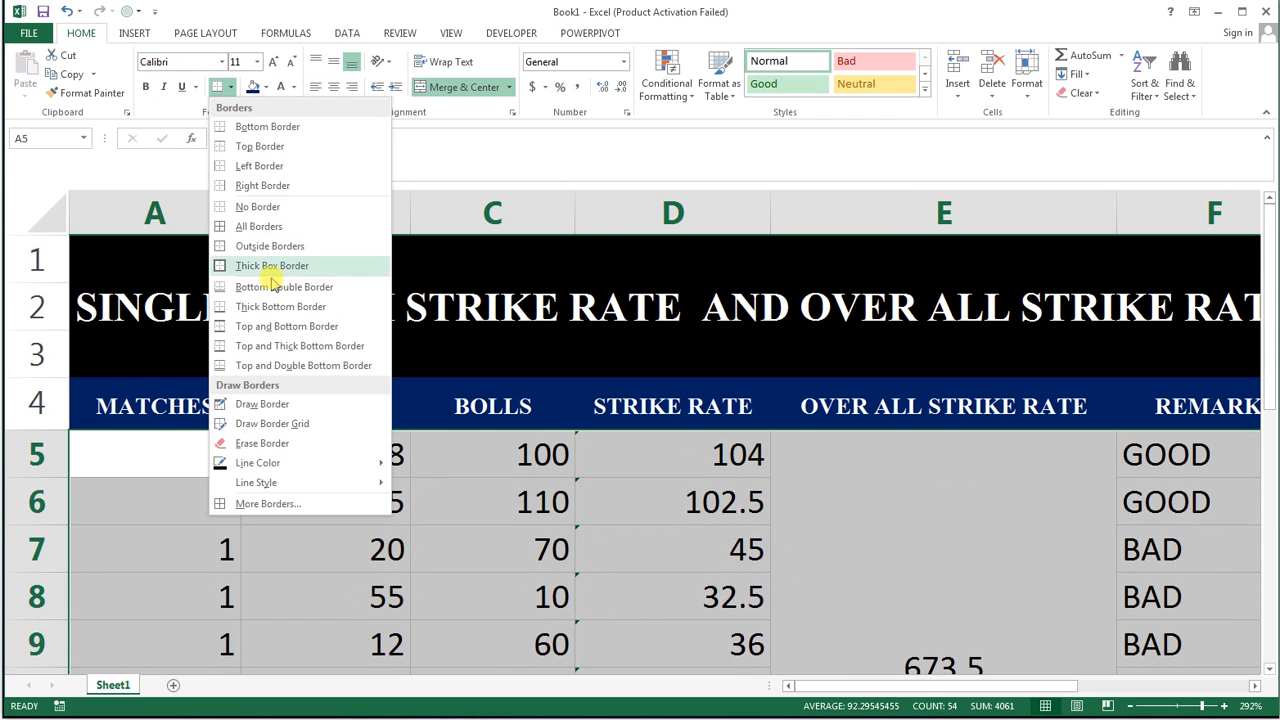
pyautogui.click(268, 227)
pyautogui.scroll(-2, 673, 498)
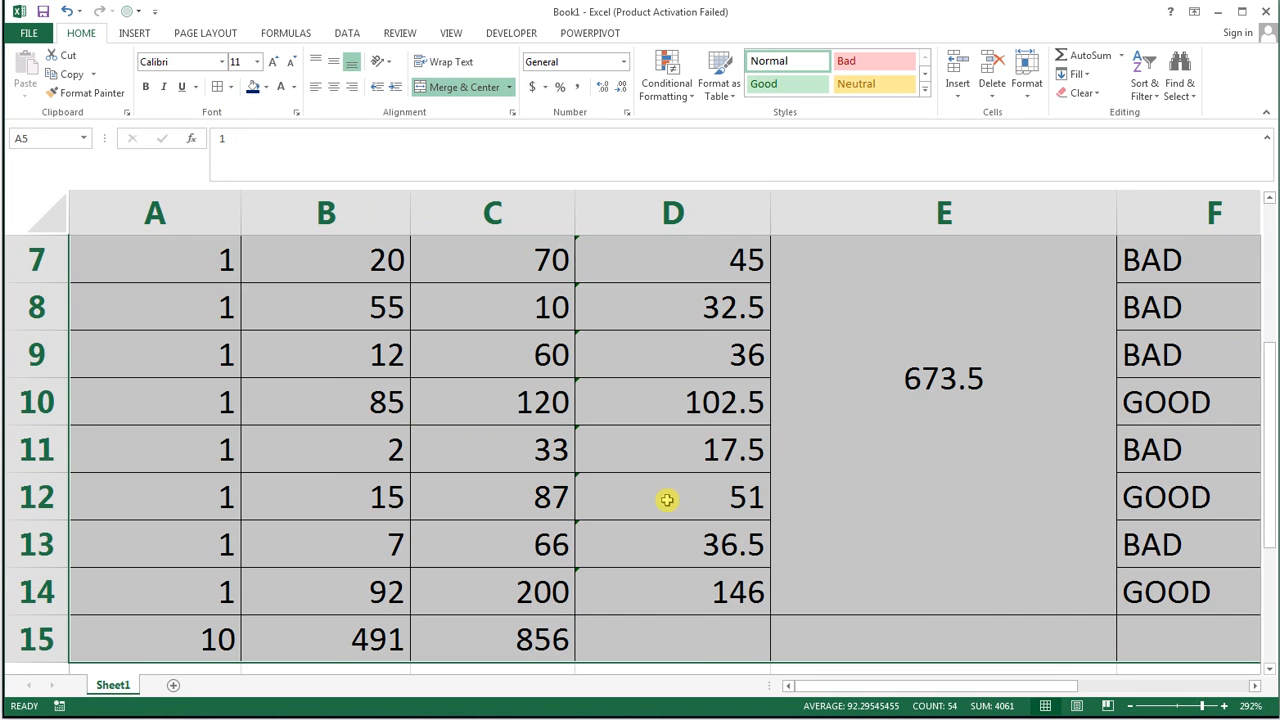
# Center the data cells A5 to F15 horizontally and middle-align them vertically.
pyautogui.click(667, 500)
pyautogui.scroll(1, 780, 550)
pyautogui.click(240, 330)
pyautogui.moveTo(835, 534); pyautogui.dragTo(1143, 594)
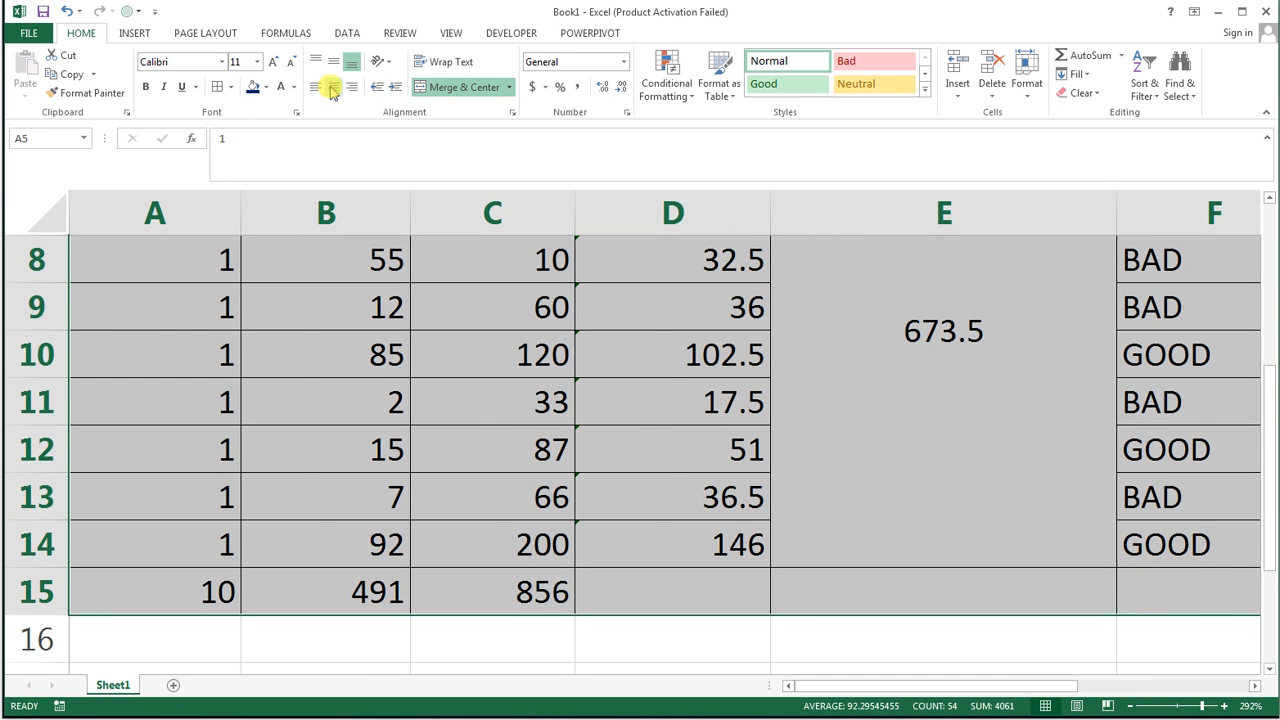
pyautogui.click(331, 87)
pyautogui.click(331, 63)
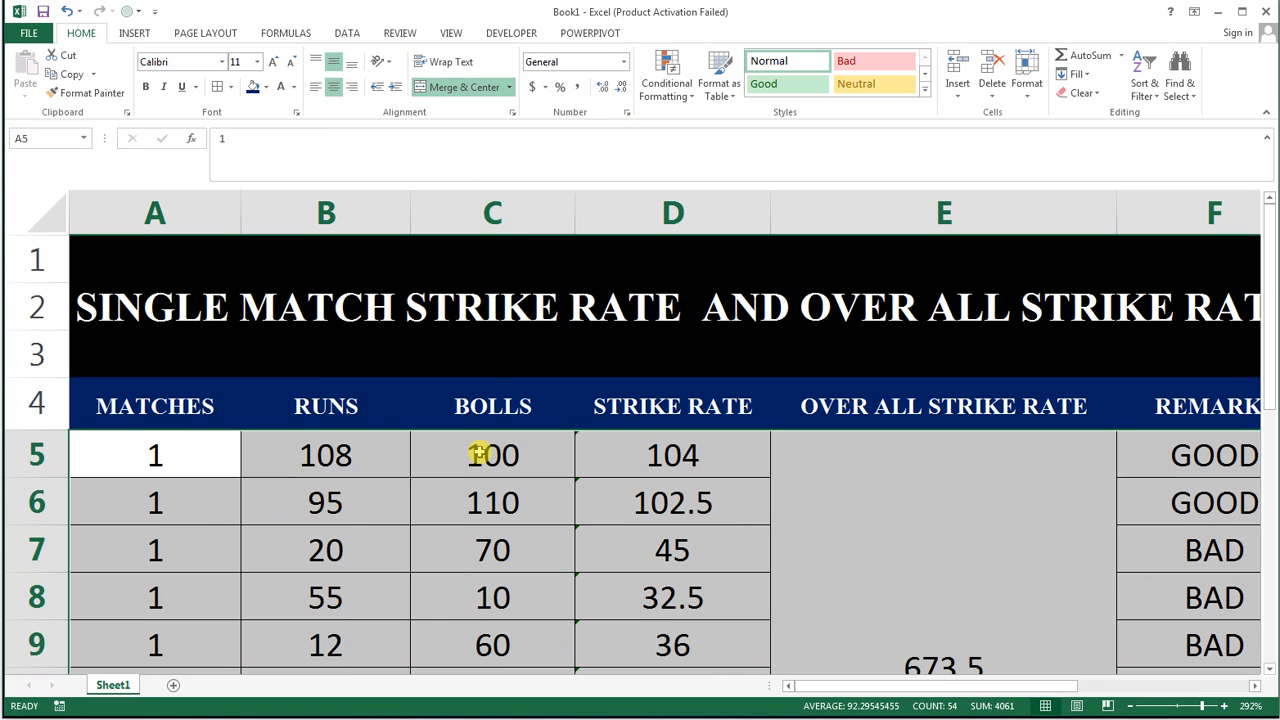
pyautogui.click(289, 358)
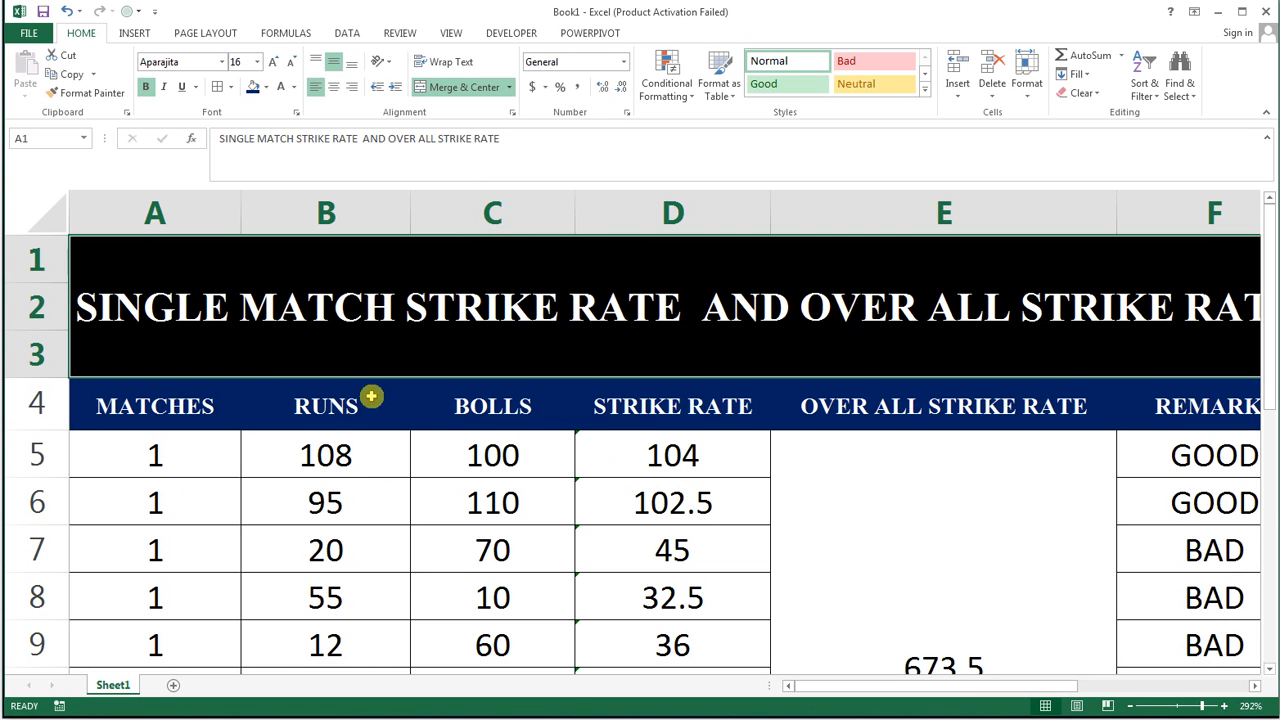
pyautogui.moveTo(129, 445); pyautogui.dragTo(500, 643)
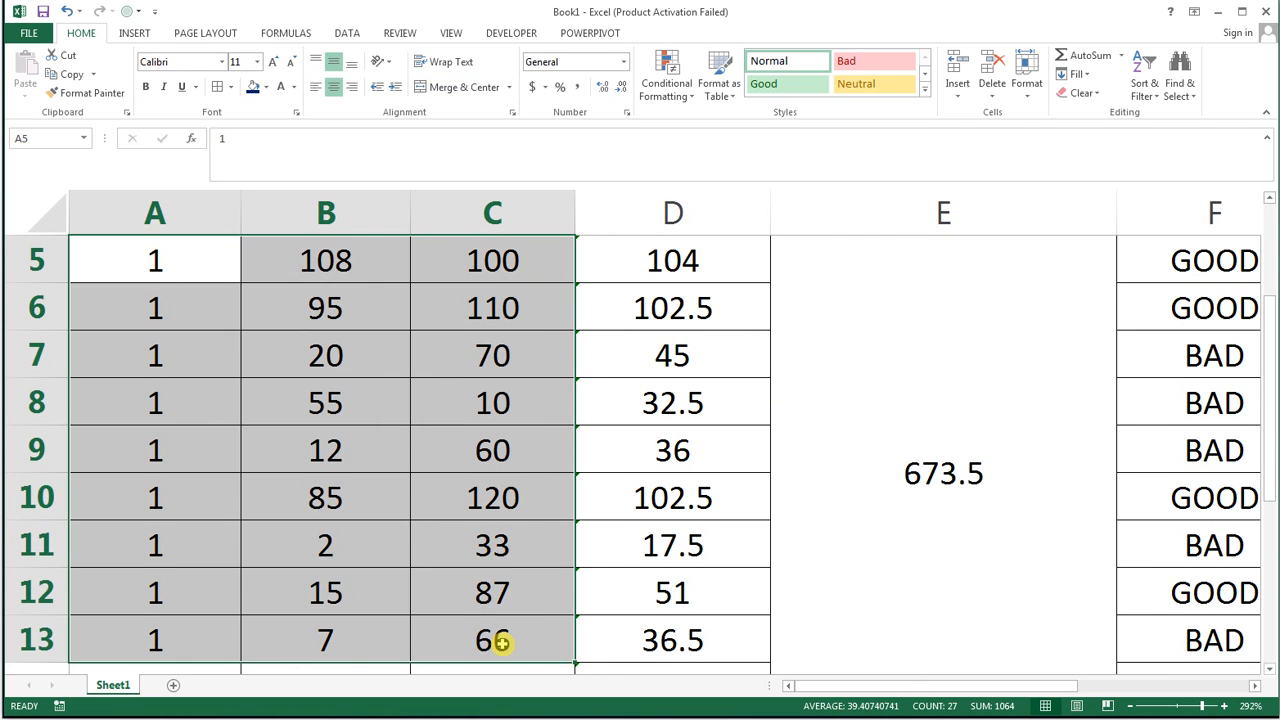
pyautogui.scroll(2, 500, 643)
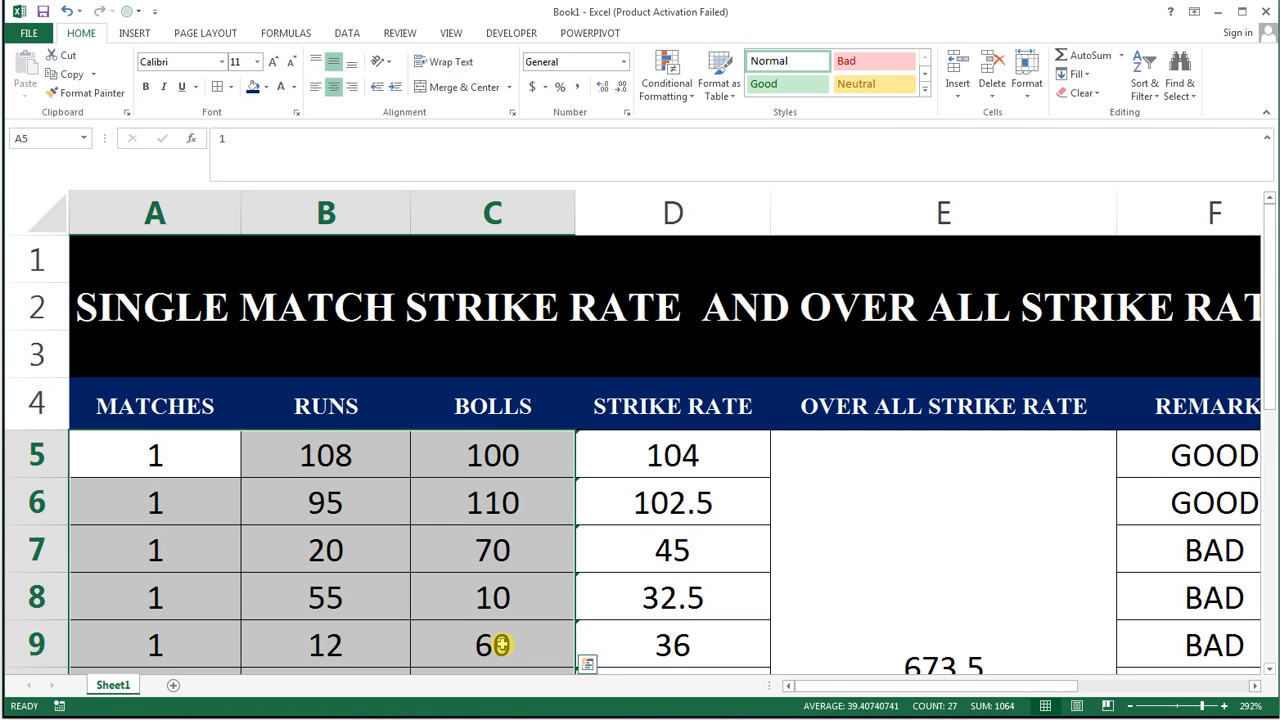
pyautogui.click(606, 322)
pyautogui.click(718, 485)
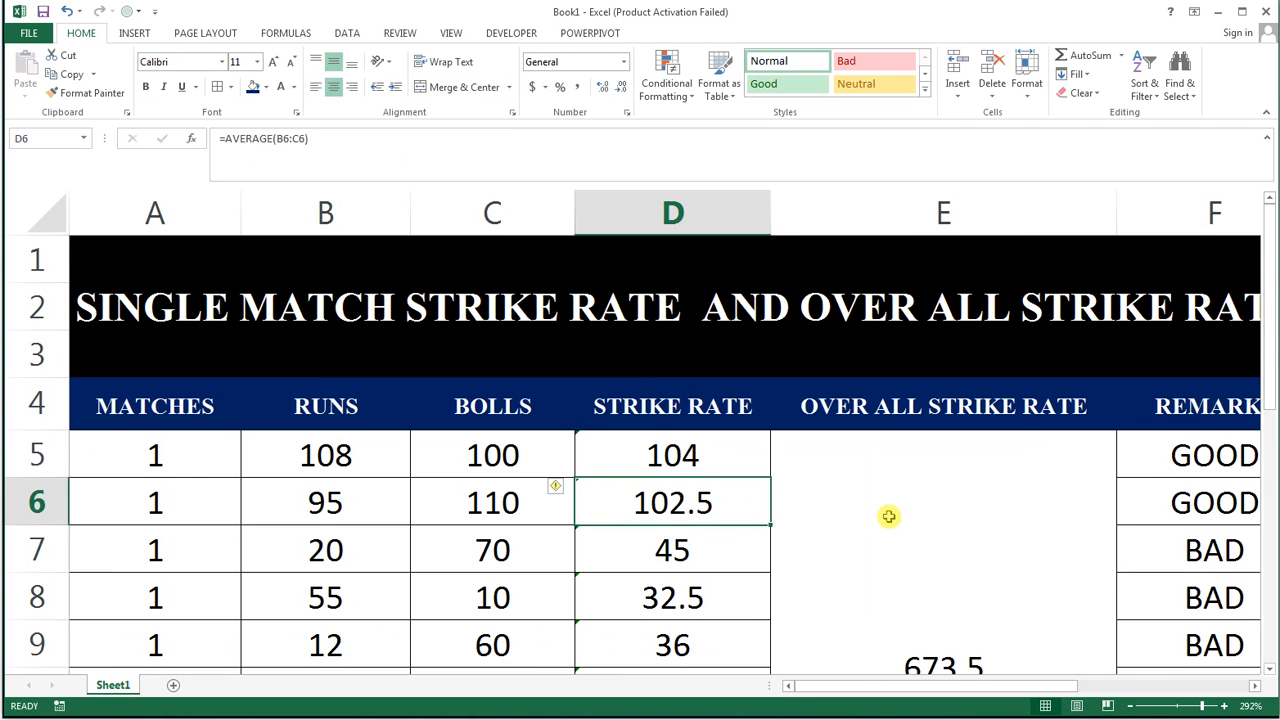
pyautogui.click(889, 517)
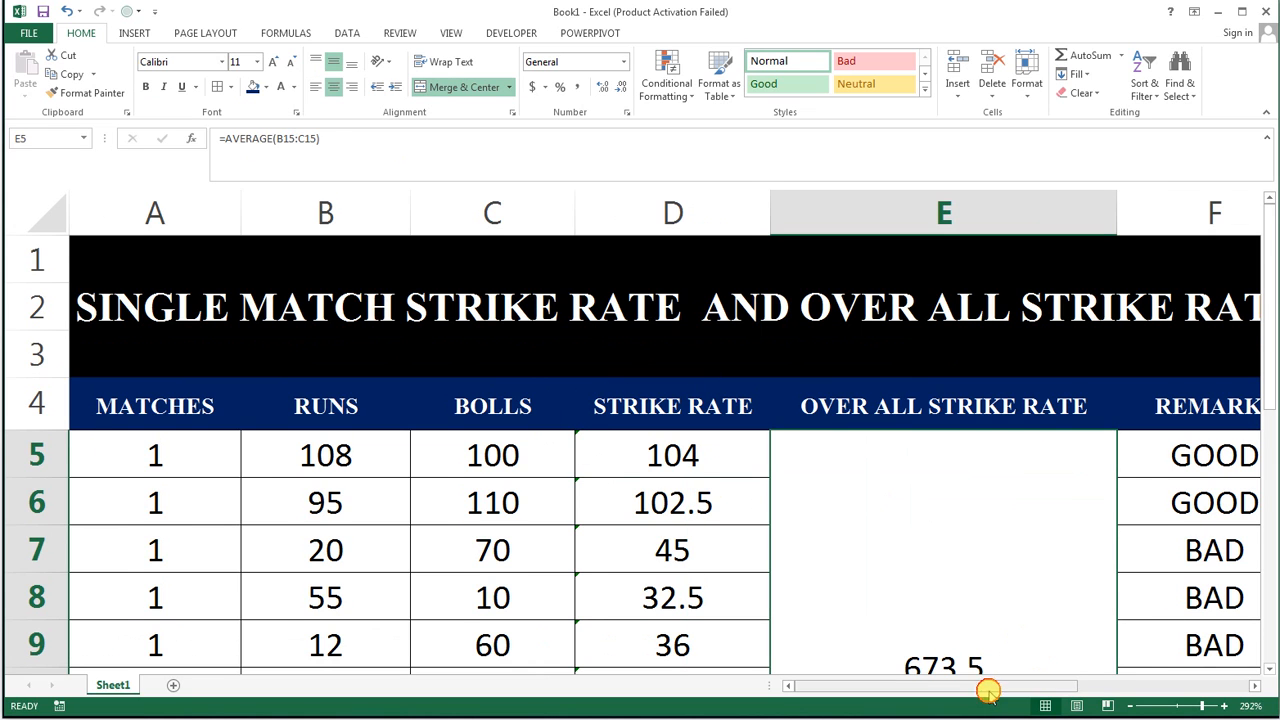